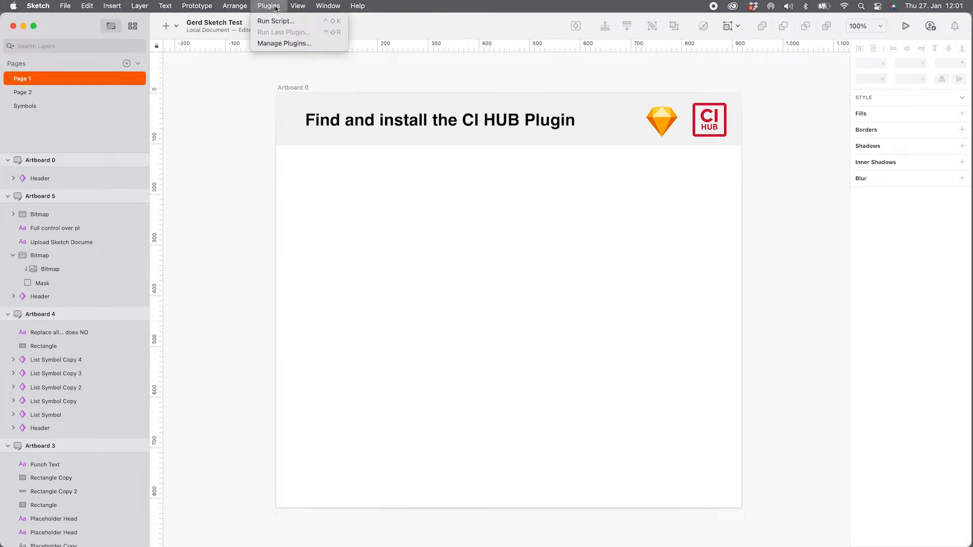
From Sketch's plugin management, go to the online plugin directory, search for "ci" and open the CI HUB Connector page.
left_click(277, 44)
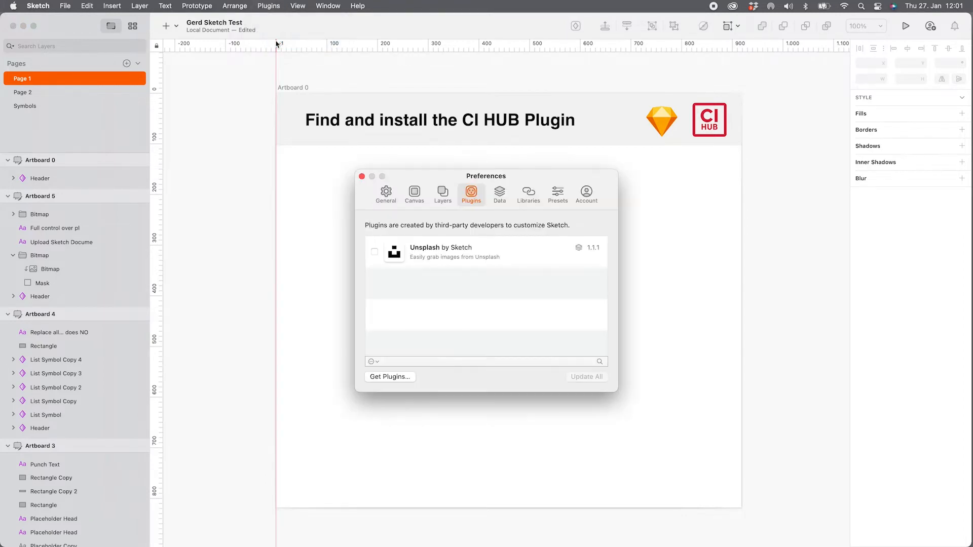
left_click(389, 377)
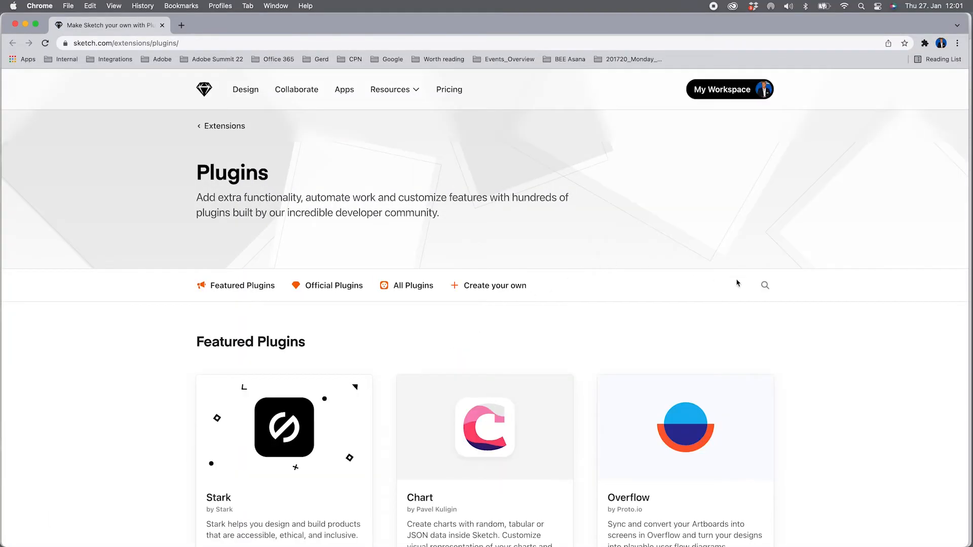
left_click(767, 288)
type("ci")
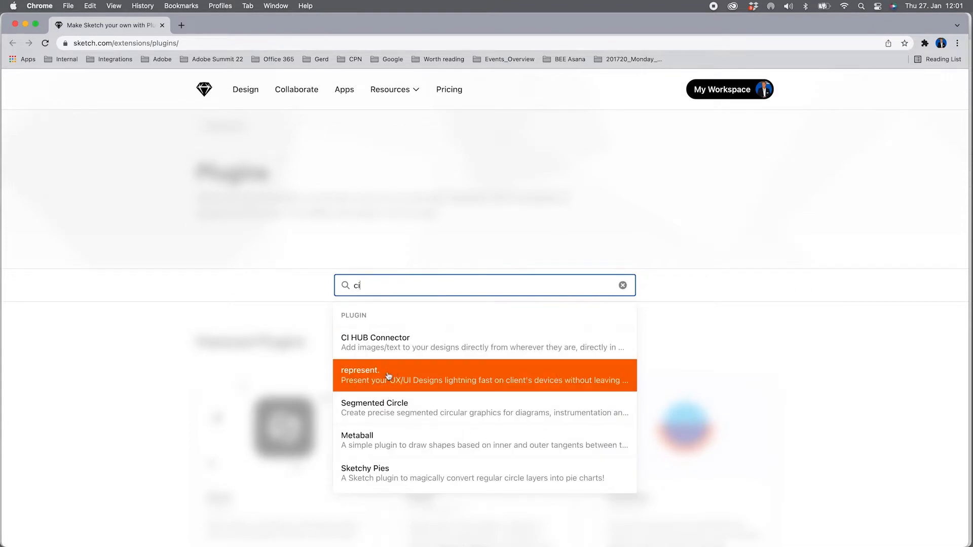
left_click(389, 347)
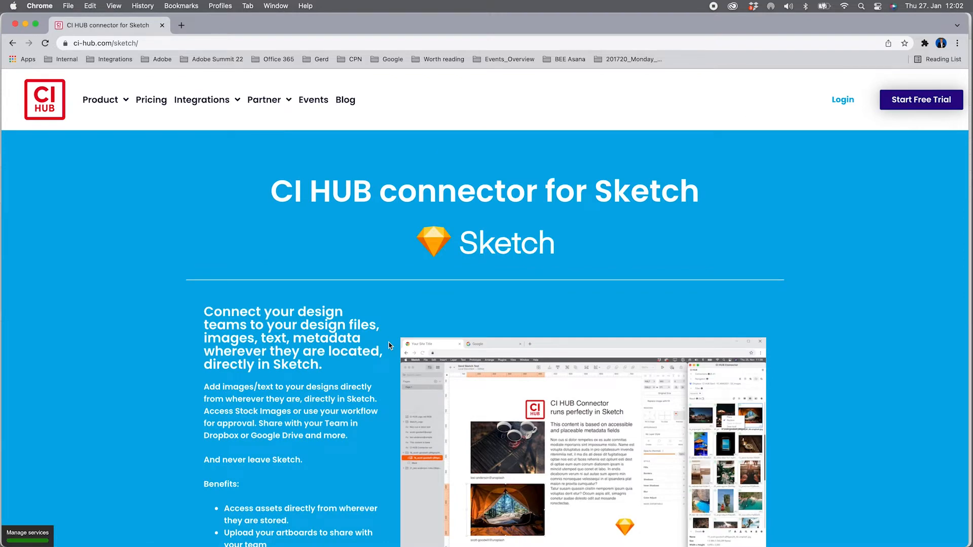
Download the CI HUB connector for Sketch from the getting-started section of the page.
scroll(389, 346, "down", 5)
scroll(389, 346, "down", 5)
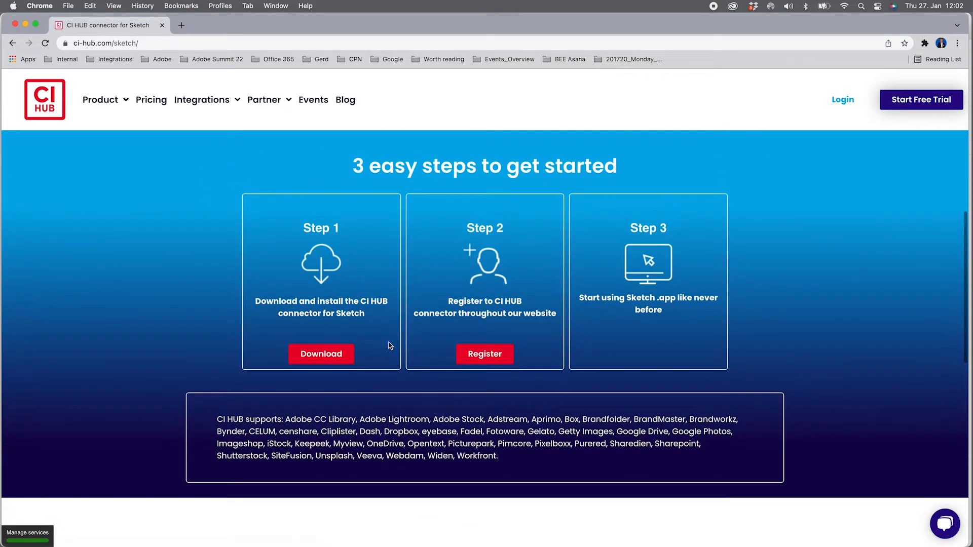
left_click(332, 358)
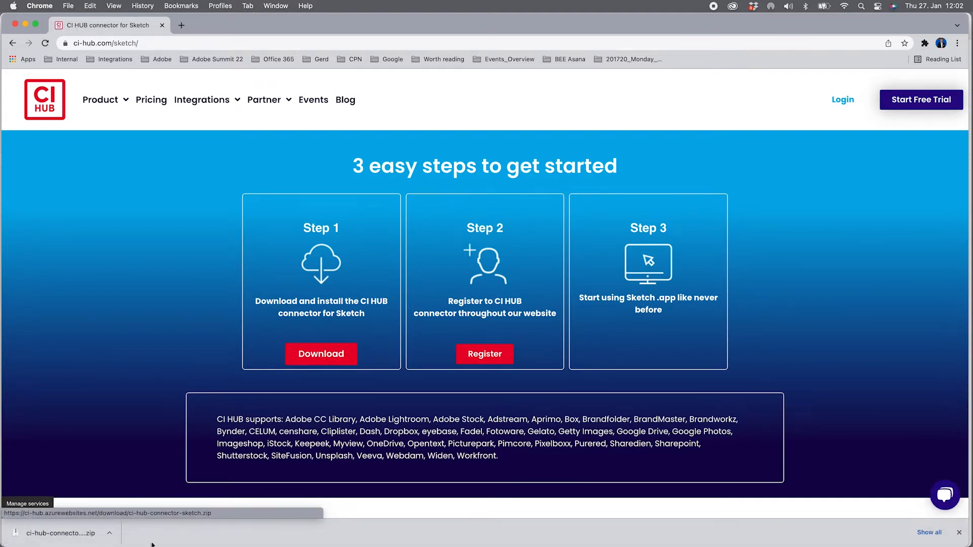
Locate ci-hub-connector-sketch.zip in the Downloads folder, unpack it and install the plugin in Sketch.
left_click(109, 533)
left_click(132, 520)
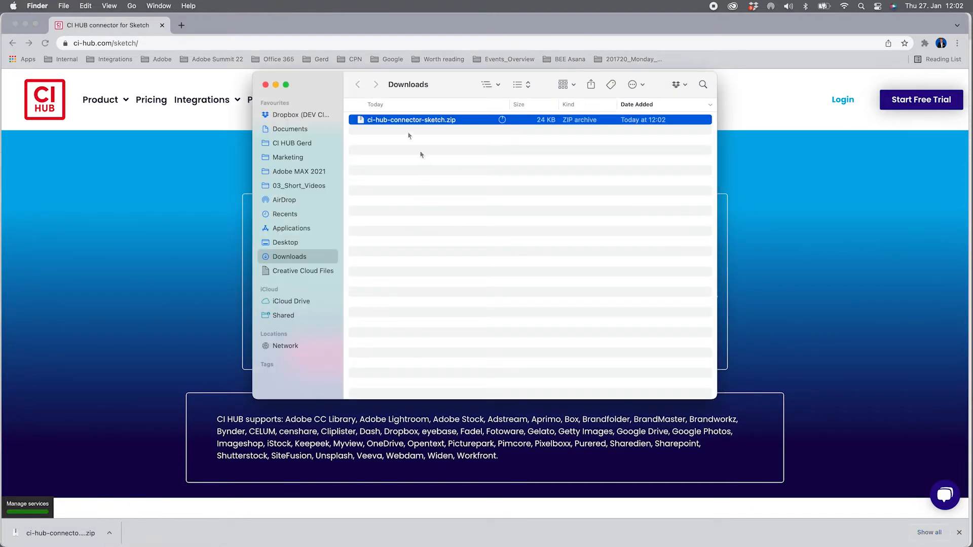
double_click(361, 122)
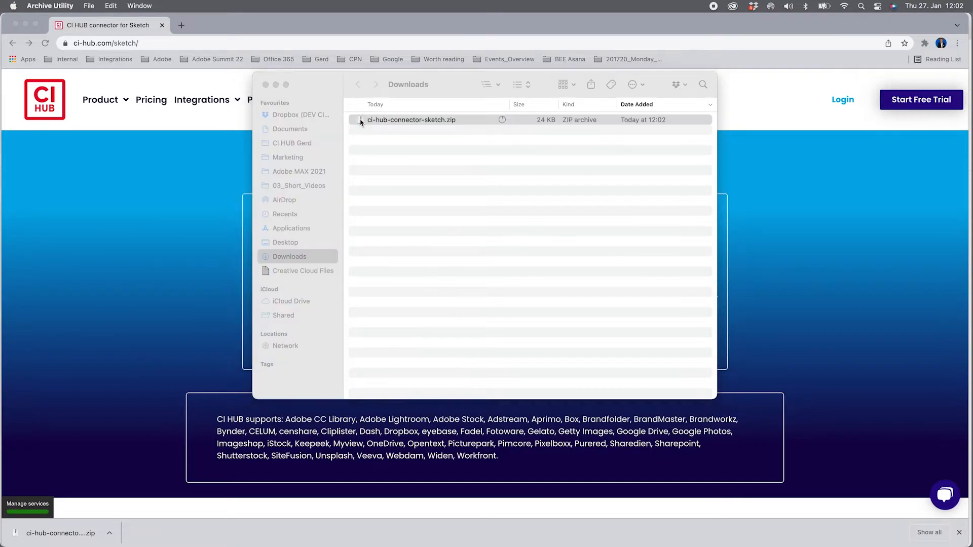
double_click(360, 121)
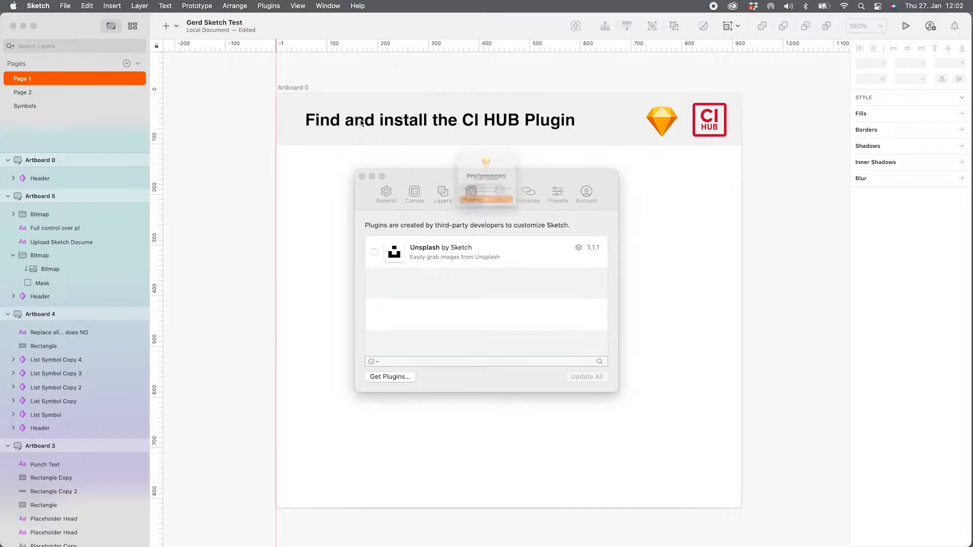
left_click(486, 226)
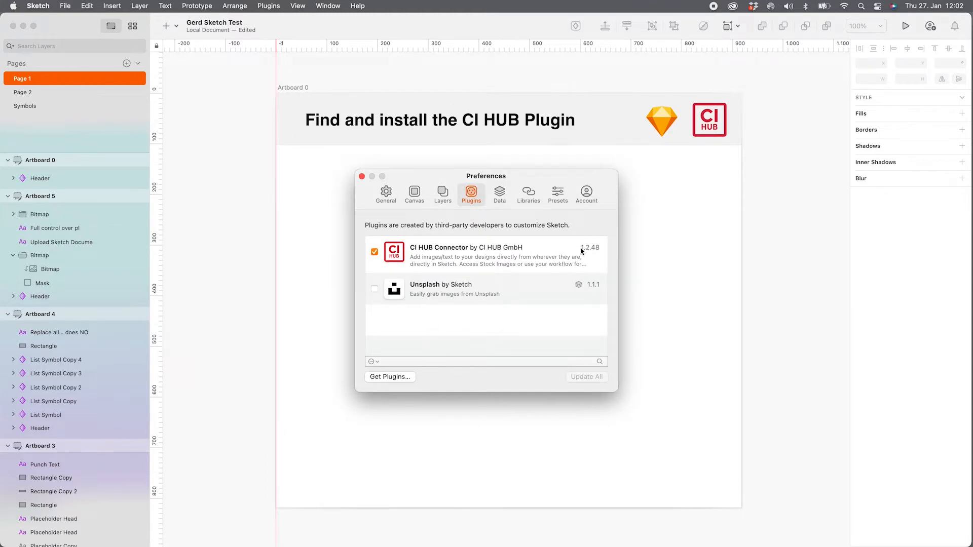
Close the plugin preferences and launch the CI HUB Connector plugin.
left_click(361, 176)
left_click(273, 7)
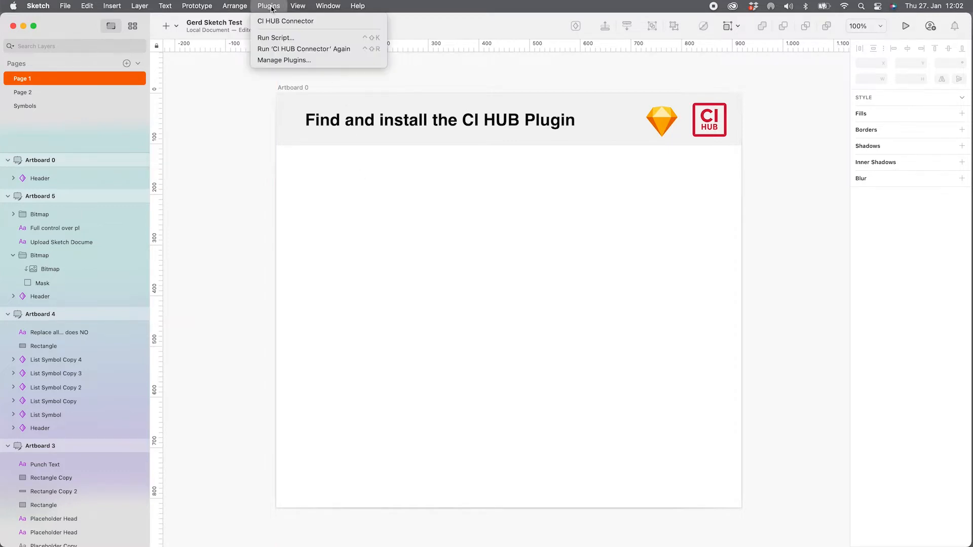
left_click(273, 21)
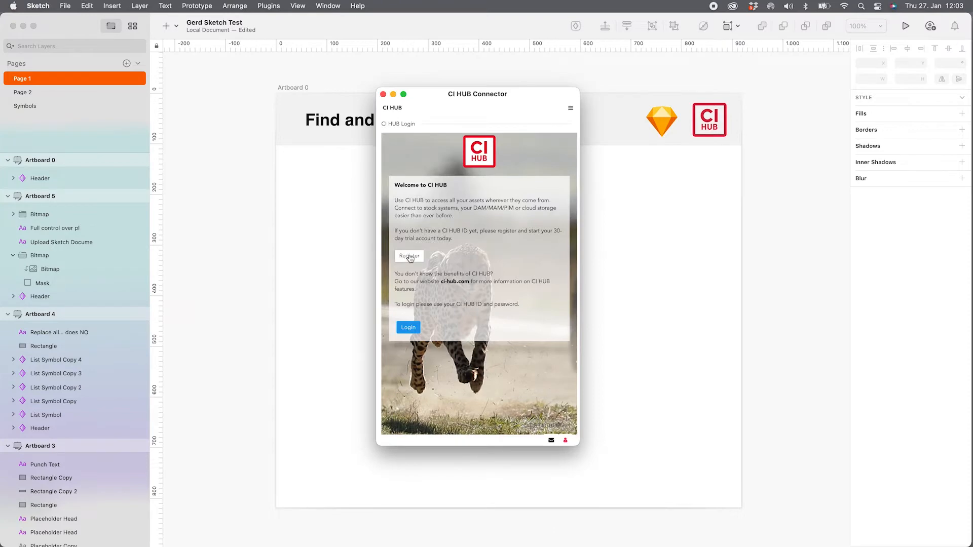
View the CI HUB registration page in the browser and return to Sketch.
left_click(409, 257)
scroll(410, 257, "down", 10)
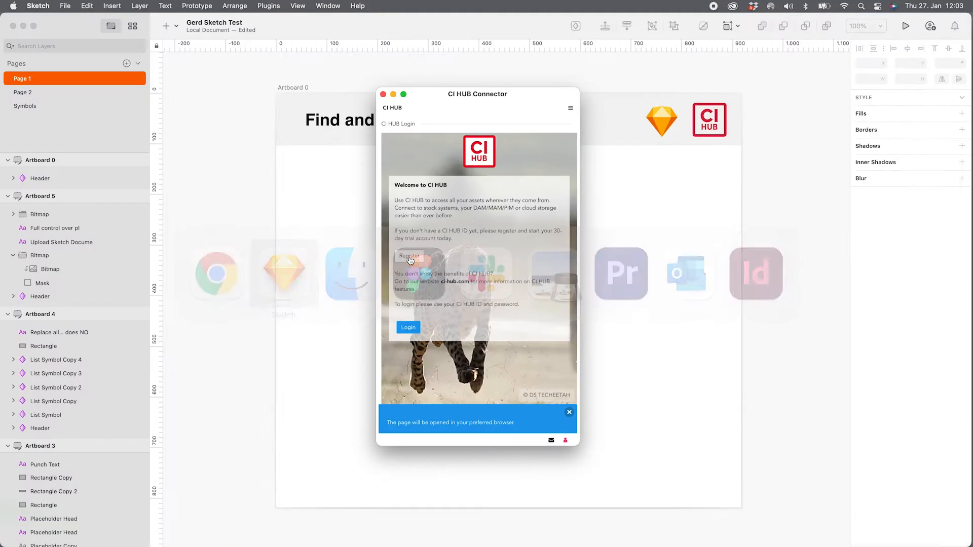
key("super+Tab")
Log in to CI HUB in the browser with the saved credentials and switch back to Sketch.
left_click(408, 329)
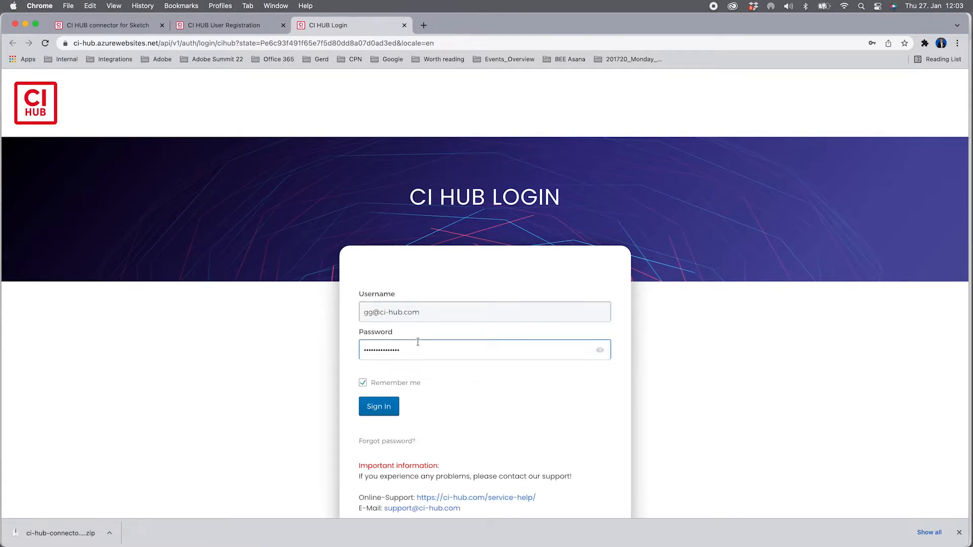
left_click(377, 411)
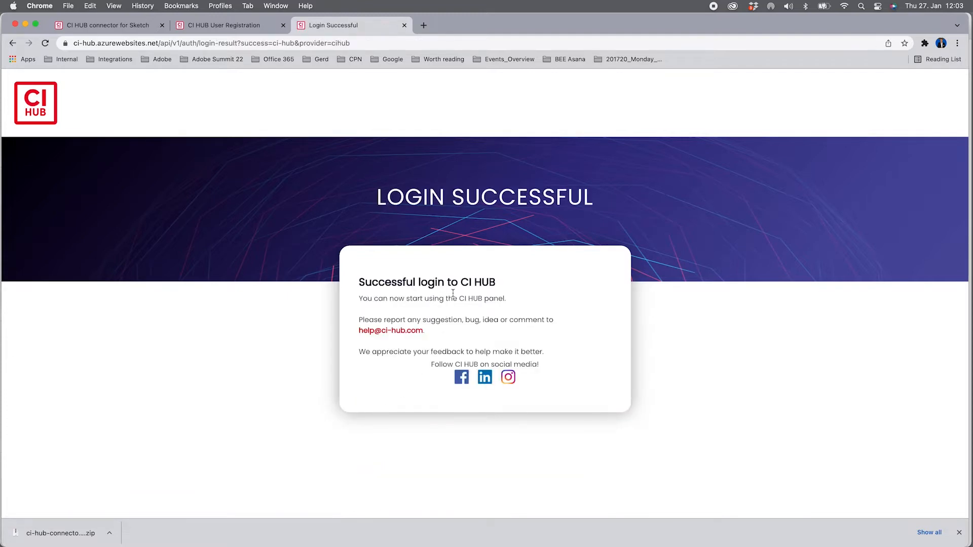
key("super+Tab")
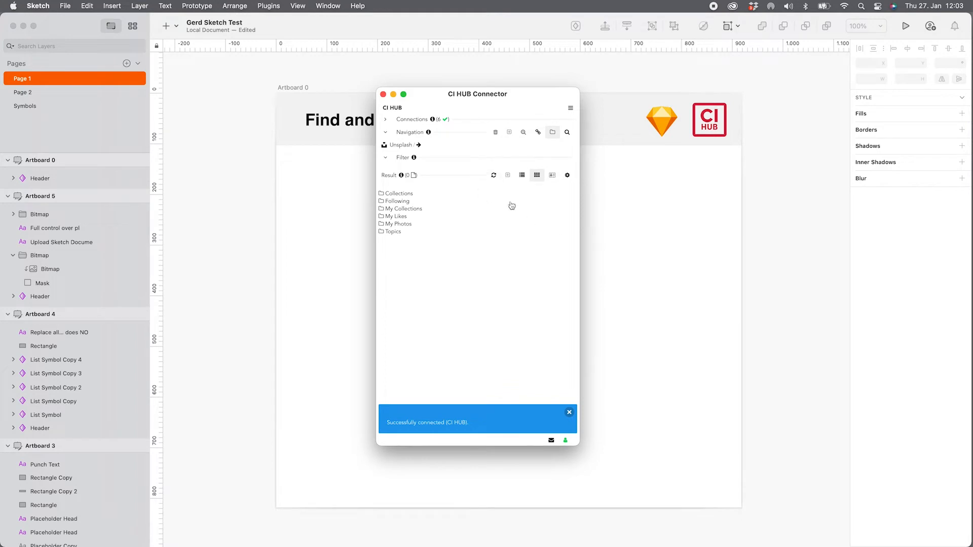
Expand the connector's connections and look through the full list of available integrations, then close that list.
left_click(385, 121)
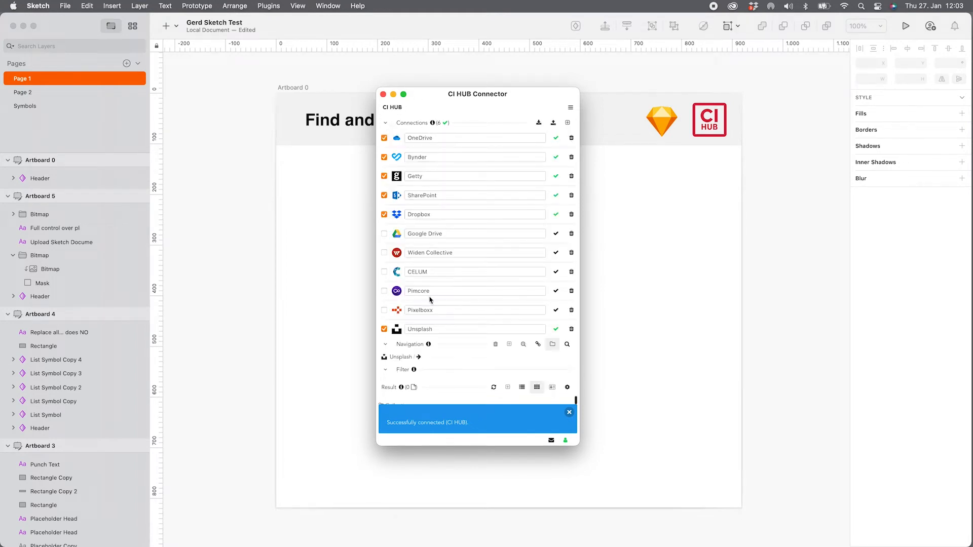
left_click(567, 122)
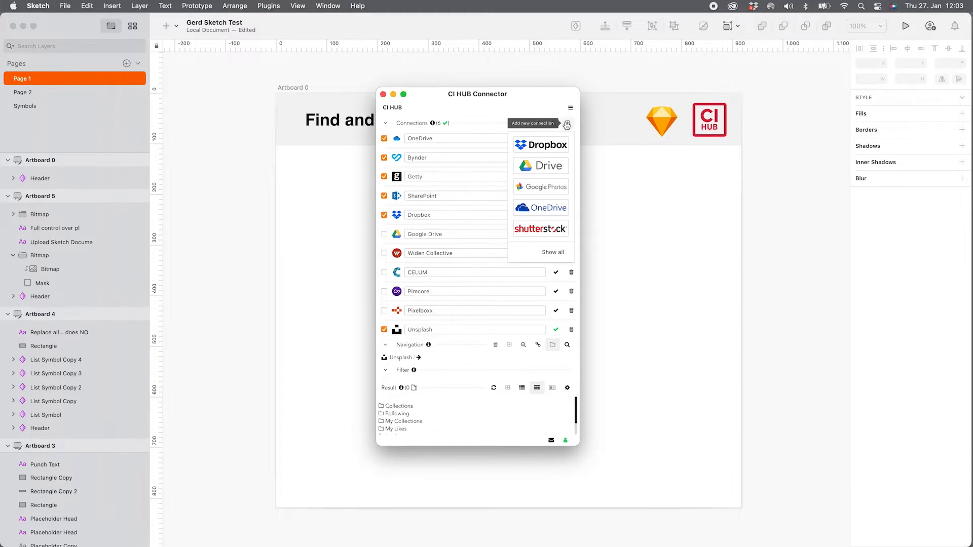
left_click(554, 253)
scroll(477, 253, "down", 10)
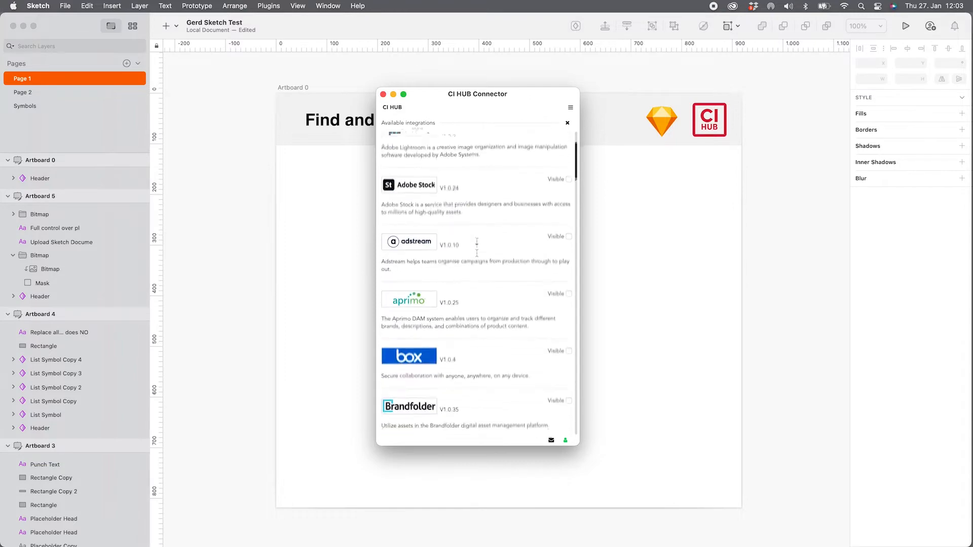
scroll(477, 253, "down", 5)
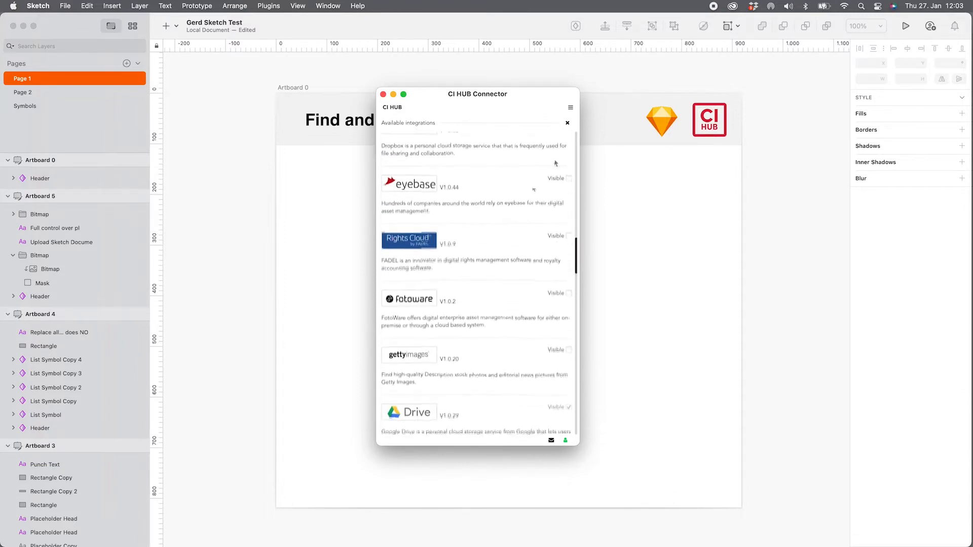
left_click(567, 123)
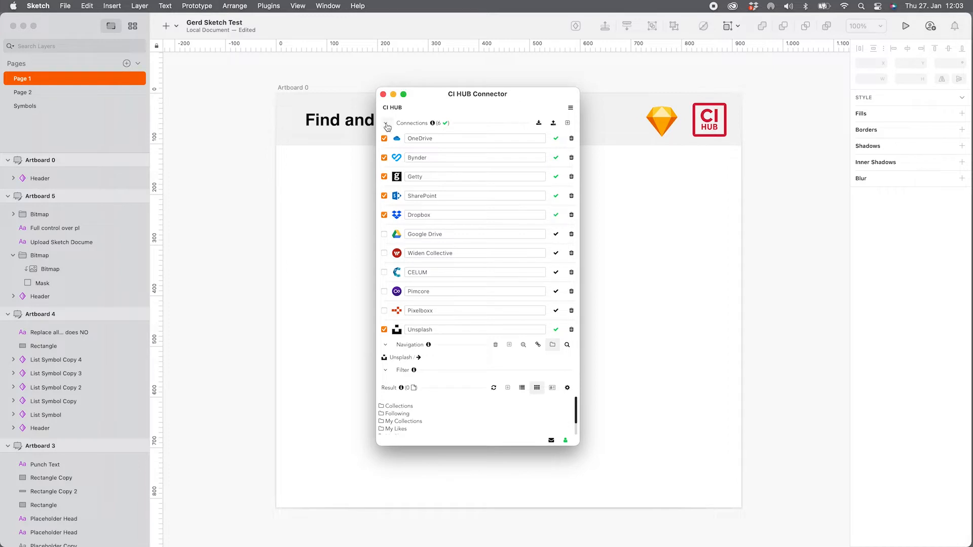
Try to activate the Google Drive connection and collapse the connections list.
left_click(384, 235)
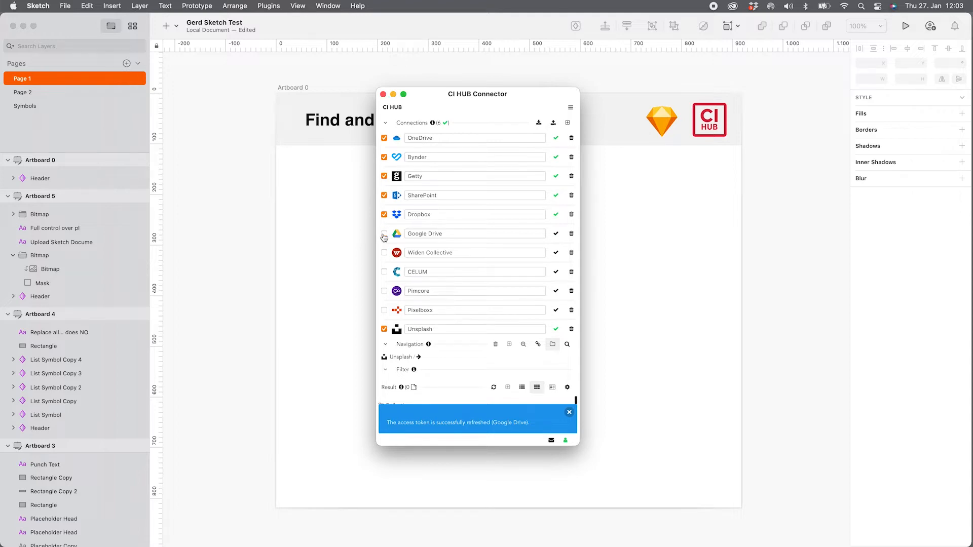
left_click(387, 125)
Arrange the CI HUB Connector window and a narrowed document window side by side, with the connector stretched to full screen height.
left_click_drag(424, 92, 824, 20)
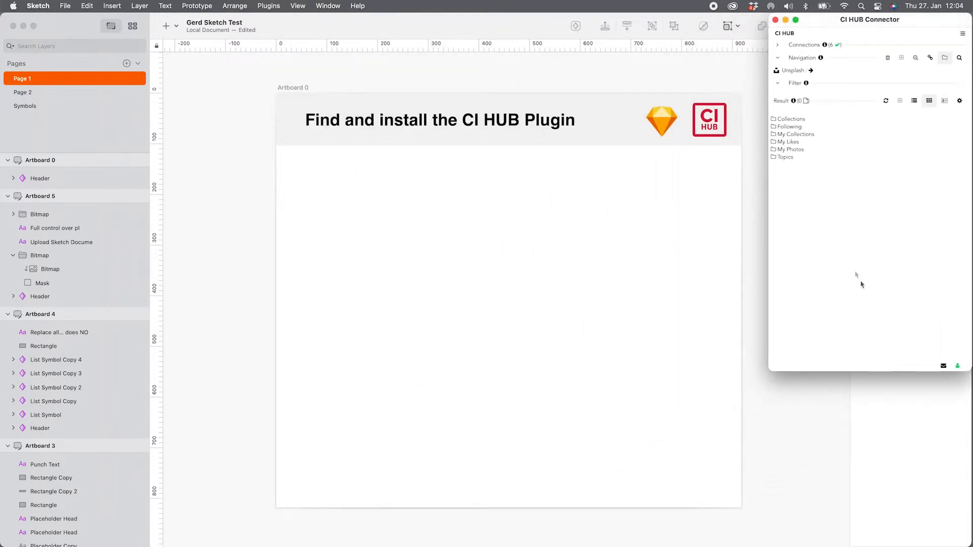
left_click(949, 396)
mouse_move(953, 384)
left_mouse_down()
mouse_move(760, 372)
mouse_move(768, 366)
left_mouse_up()
left_click(851, 371)
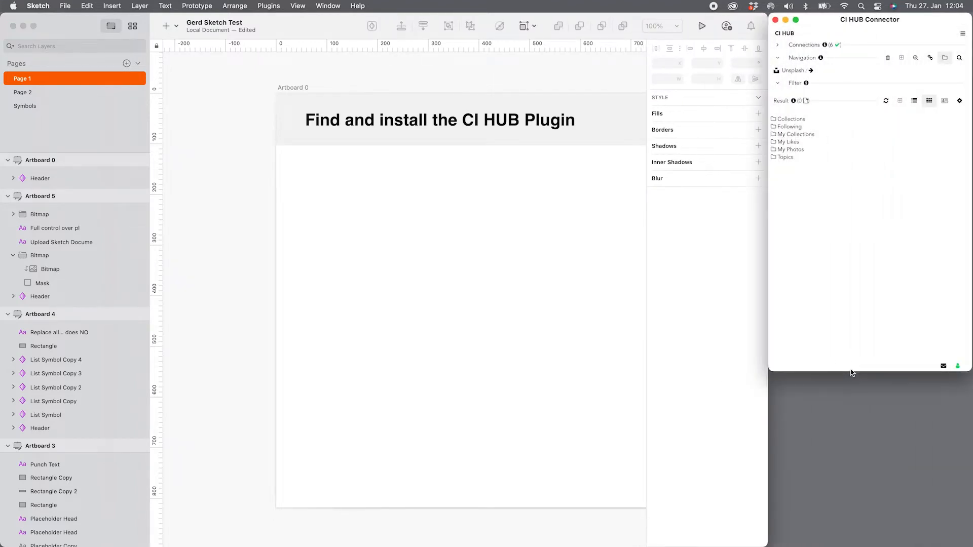
left_click_drag(851, 370, 851, 546)
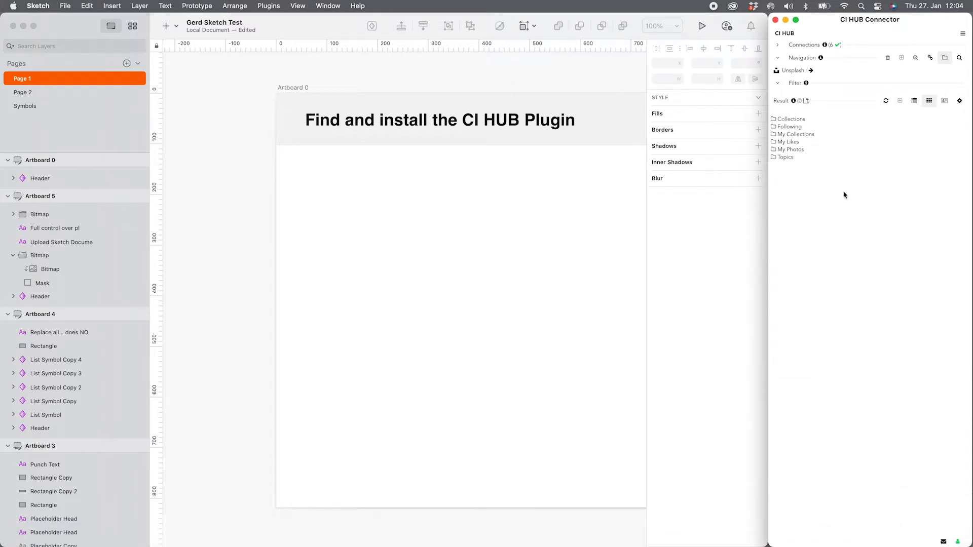
Switch the connector's source to Bynder and open its Assets folder.
left_click(794, 72)
left_click(794, 70)
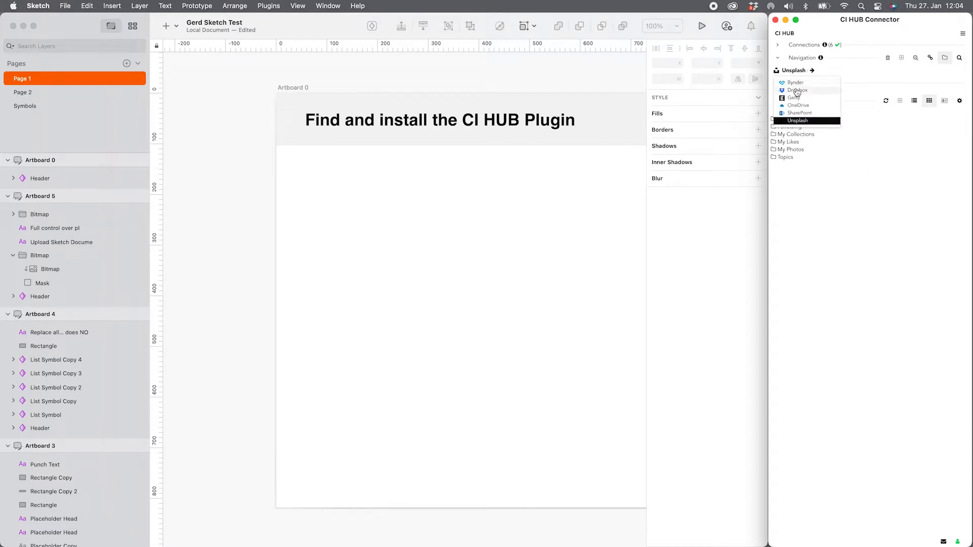
left_click(796, 82)
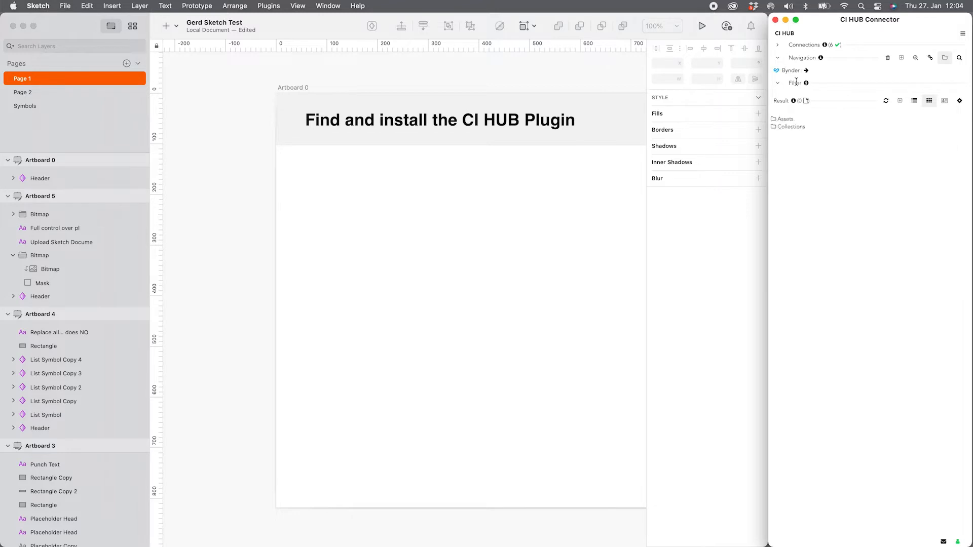
left_click(786, 119)
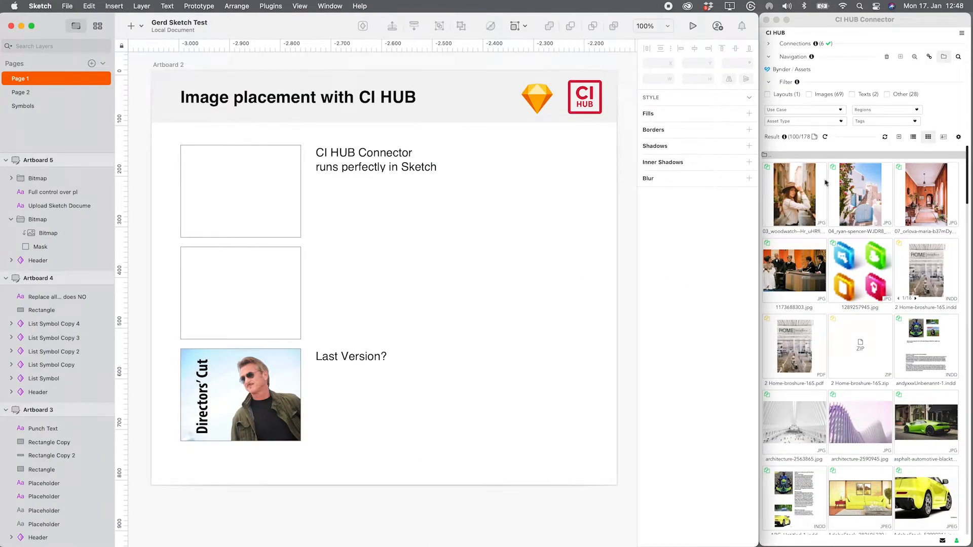
Examine the conversion and placement options for 03_woodwatch--Hr_uHRflmo-unsplash.jpg without placing the image.
left_click(800, 183)
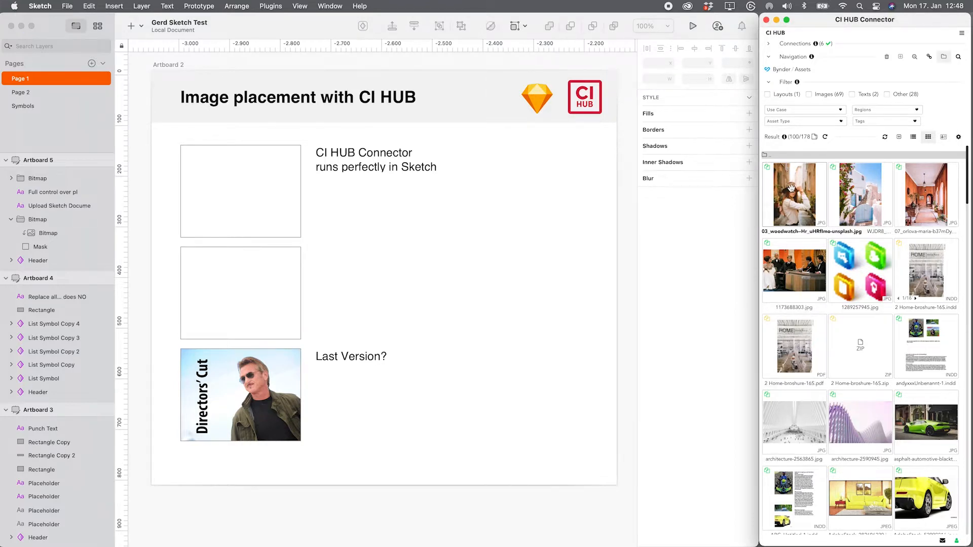
left_click(789, 202)
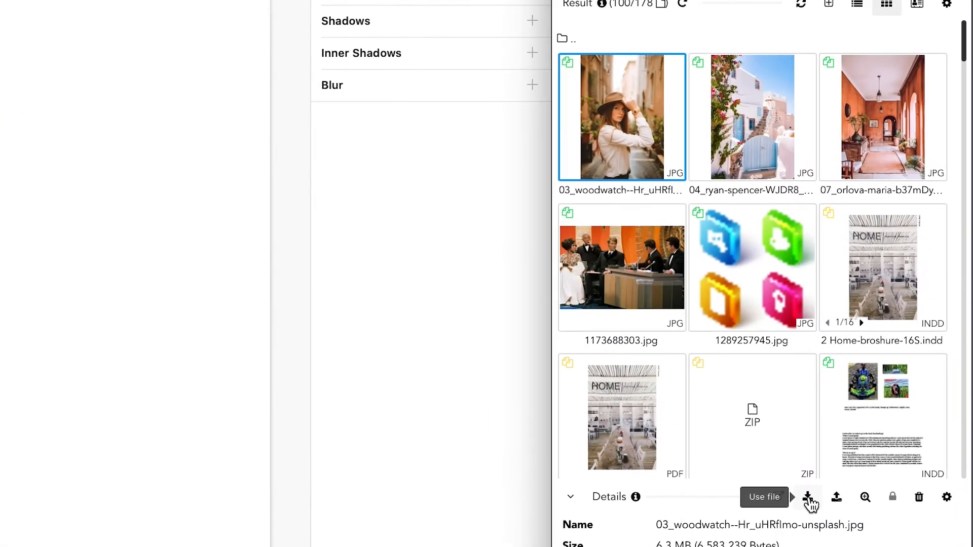
left_click(808, 498)
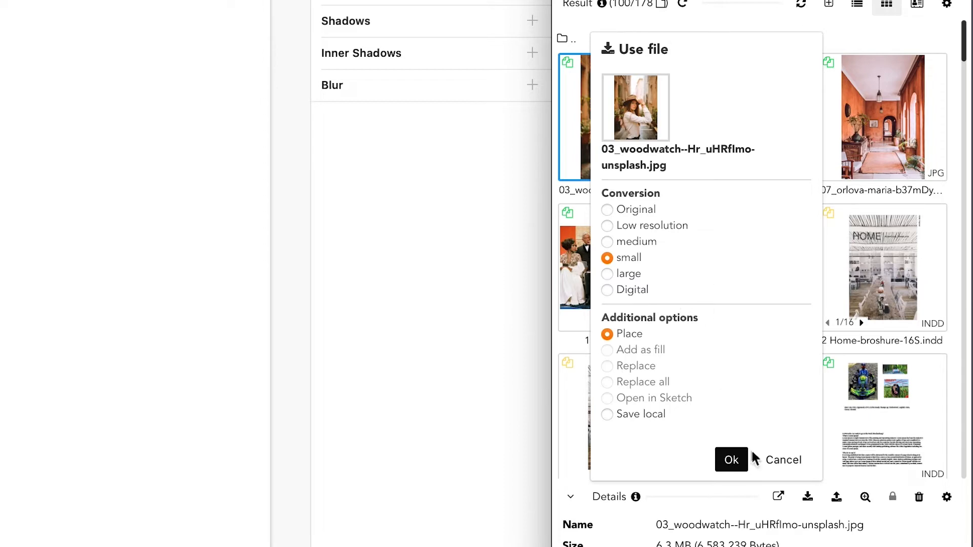
left_click(783, 459)
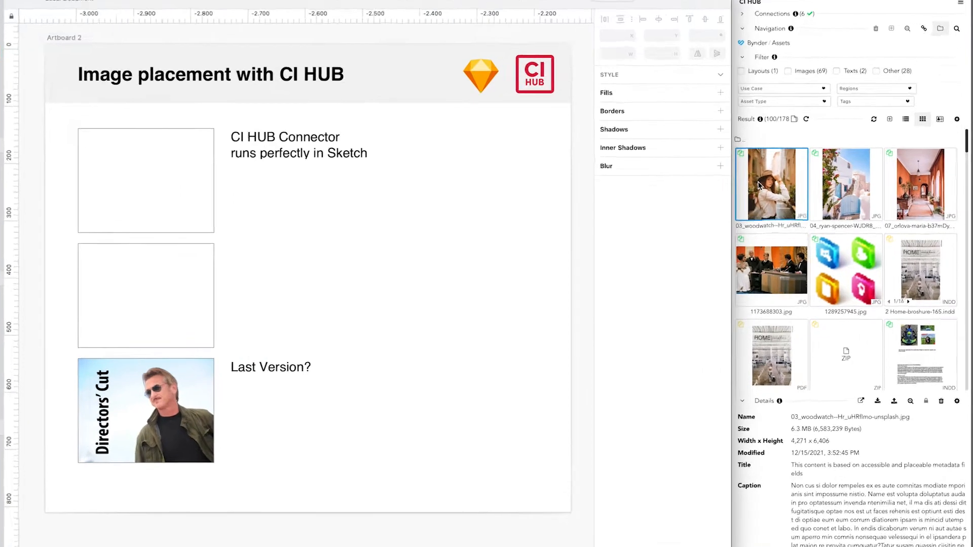
right_click(758, 185)
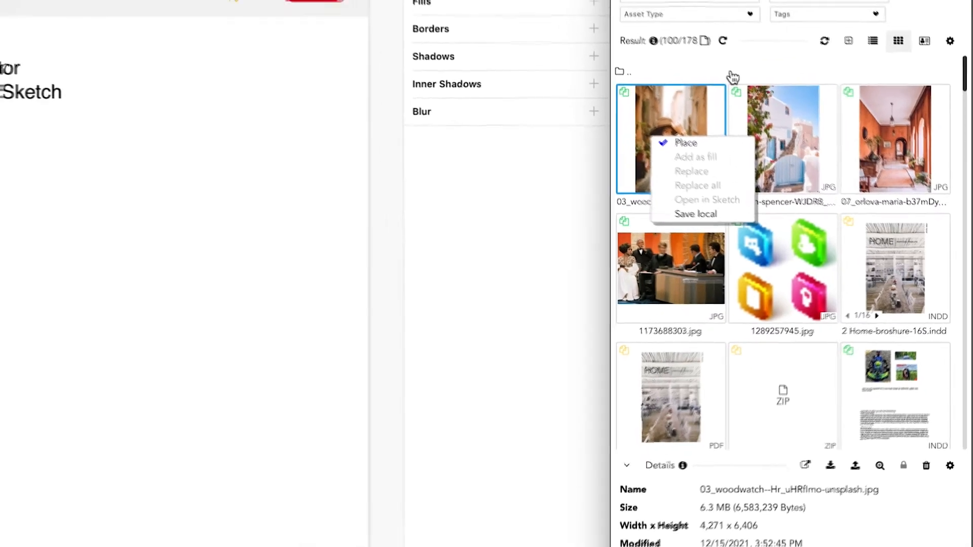
Search the Bynder assets for "sofa".
scroll(735, 180, "down", 3)
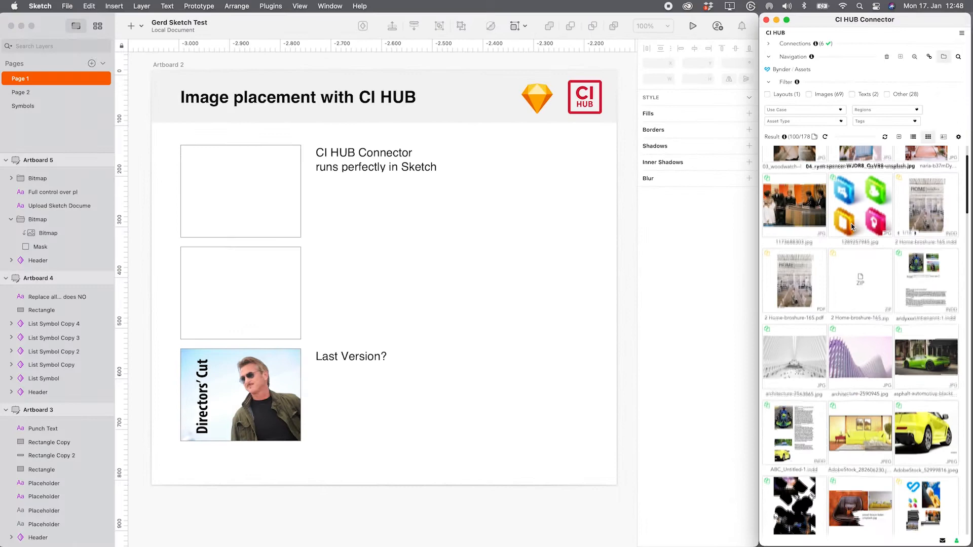
scroll(852, 227, "down", 10)
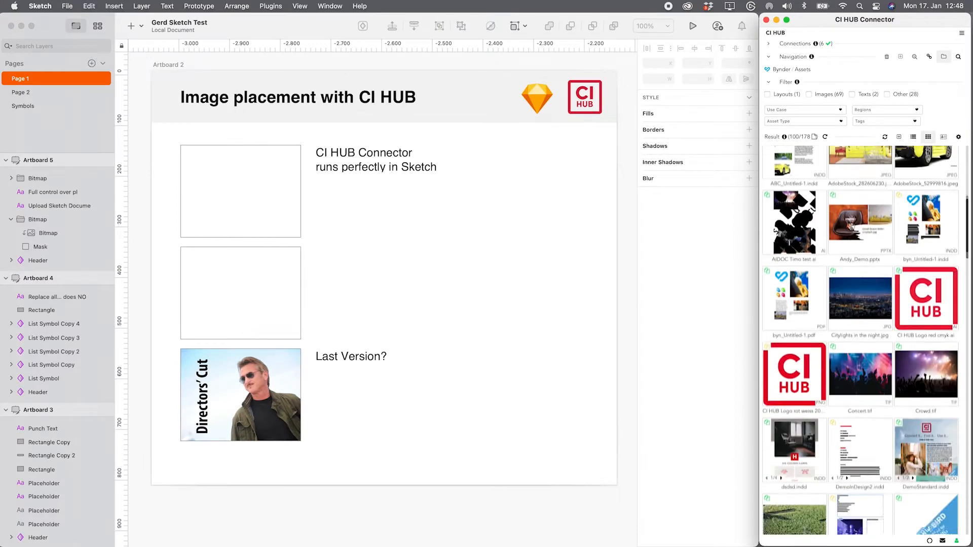
scroll(851, 223, "up", 15)
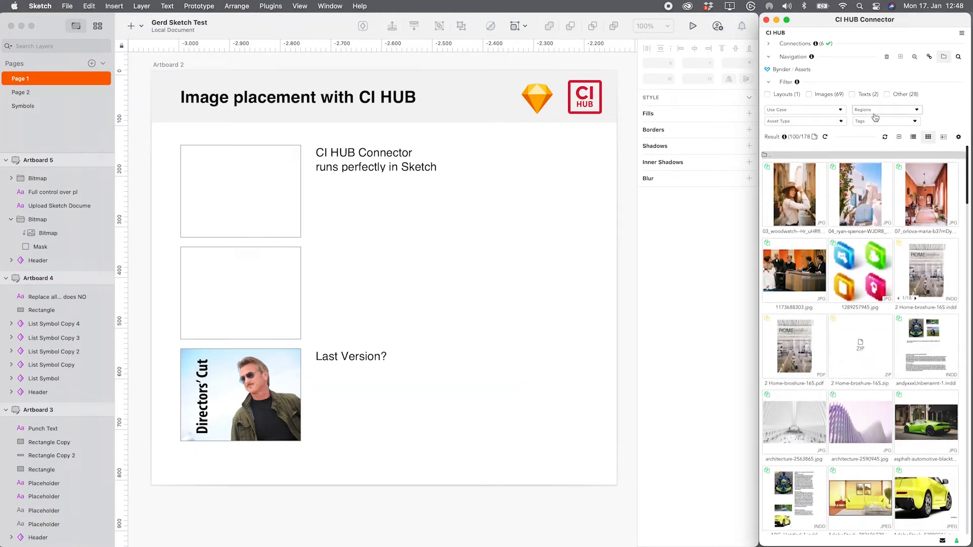
left_click(960, 58)
type("sofa")
key("Return")
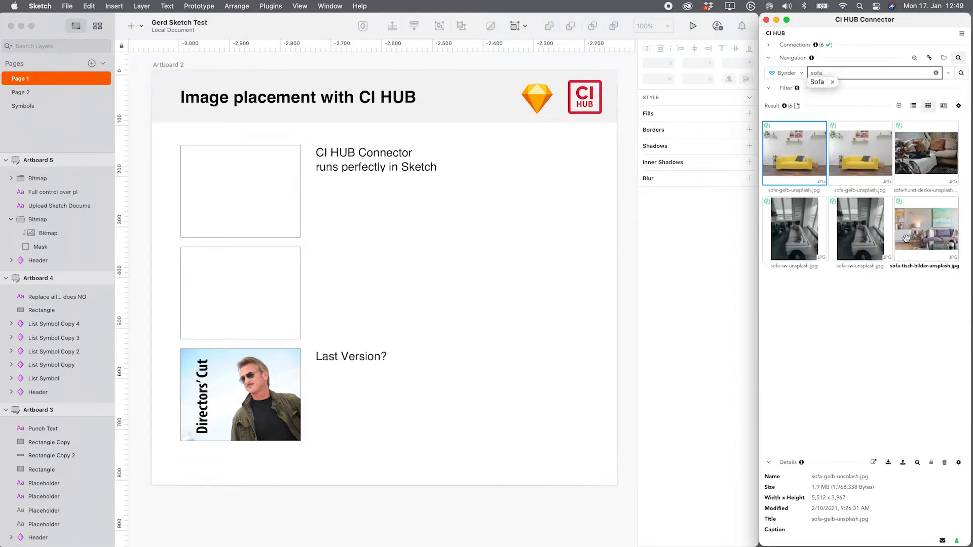
Place sofa-hund-decke-unsplash.jpg from the search results into Artboard 2.
left_click(915, 154)
right_click(915, 154)
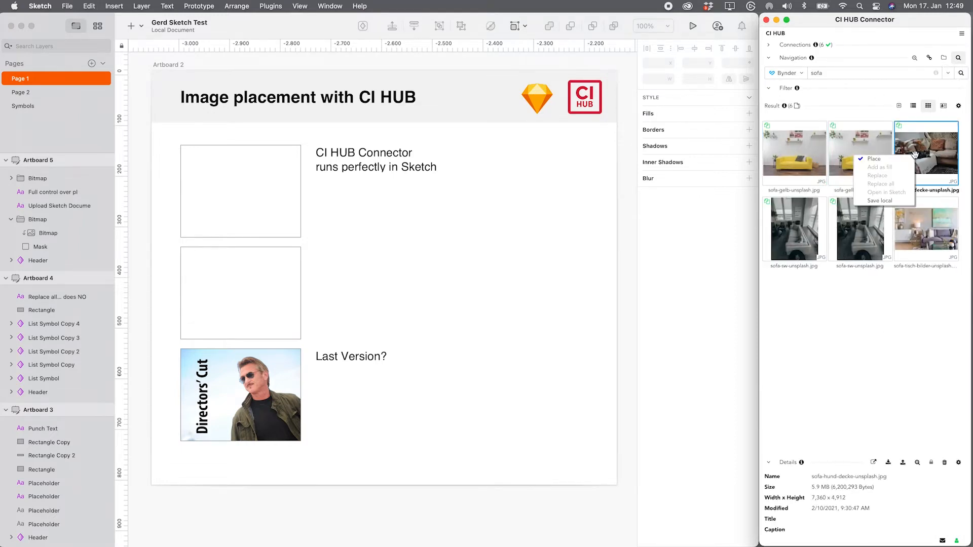
left_click(892, 160)
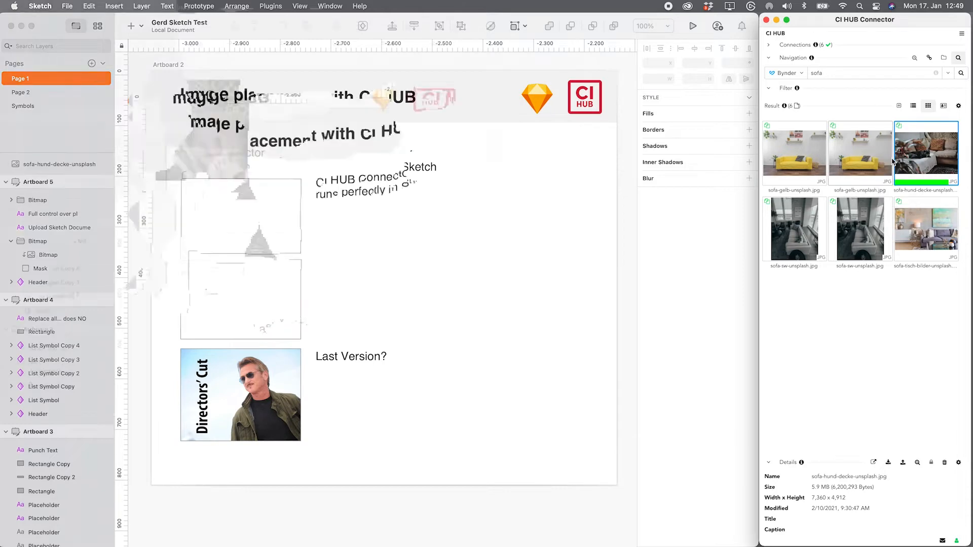
Scale the placed sofa image proportionally to about 336 × 224 and position it at about X 553, Y 230.
left_click_drag(553, 304, 559, 304)
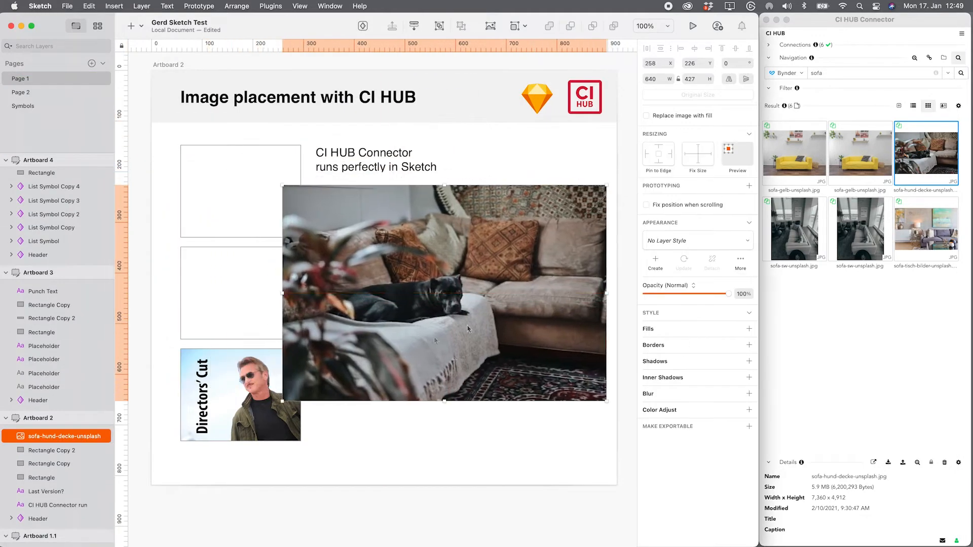
left_click_drag(282, 401, 423, 280)
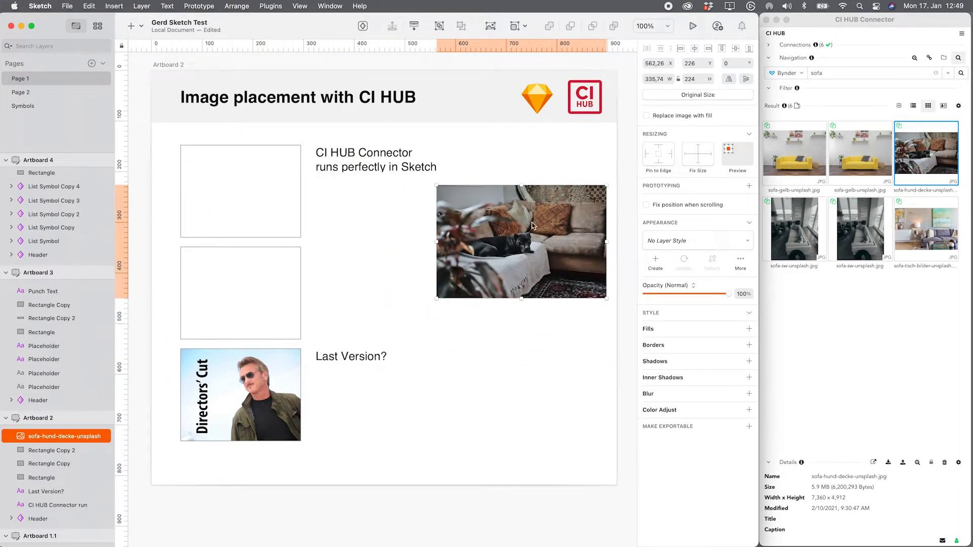
left_click_drag(530, 227, 525, 228)
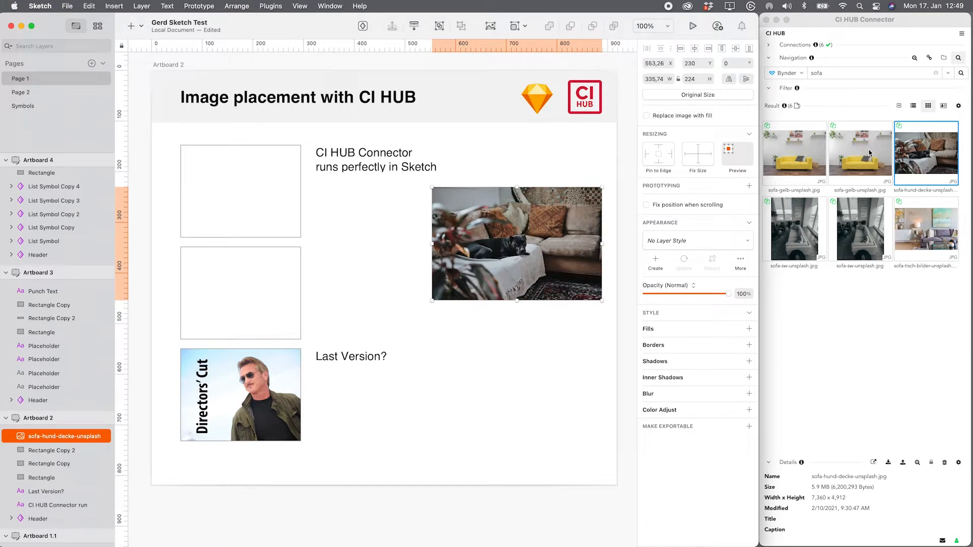
Examine the placement and replacement options for the second sofa-gelb-unsplash.jpg with the placed image selected.
left_click(869, 151)
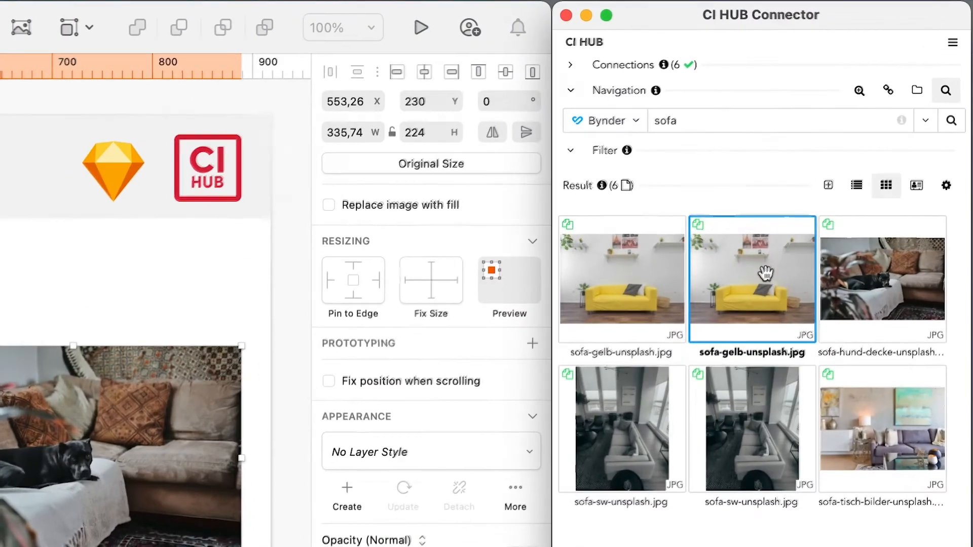
right_click(863, 153)
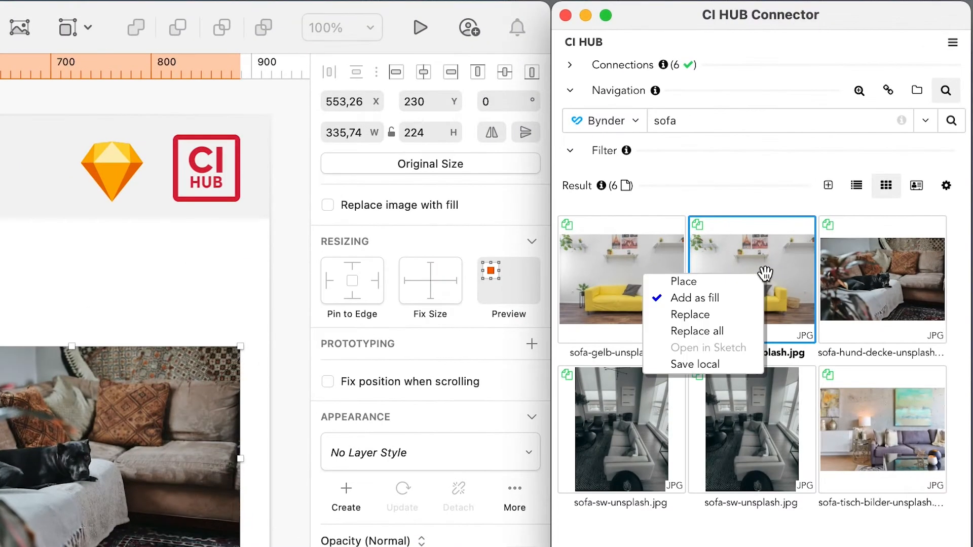
left_click(729, 332)
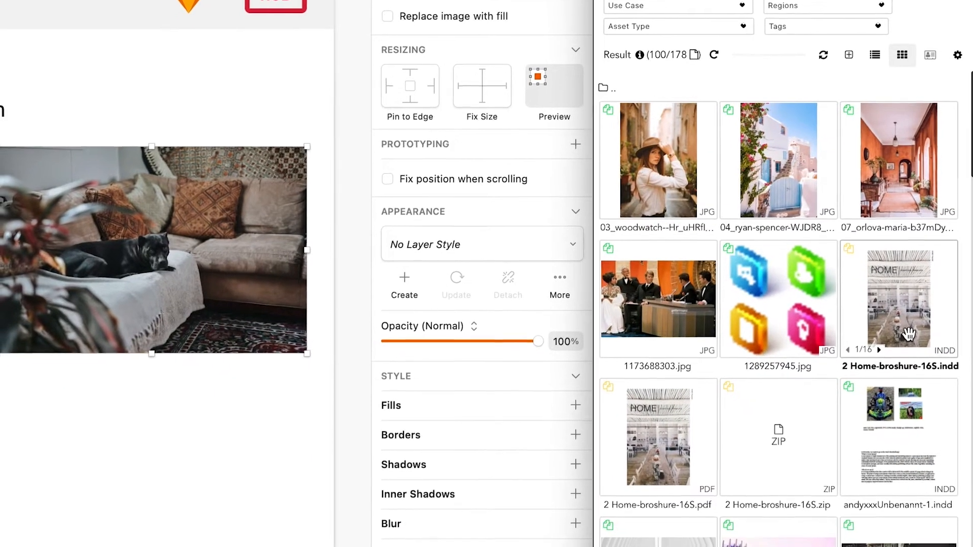
Add CI HUB Logo red cmyk.ai from the Bynder assets as a fill on the selected sofa image.
scroll(908, 334, "down", 10)
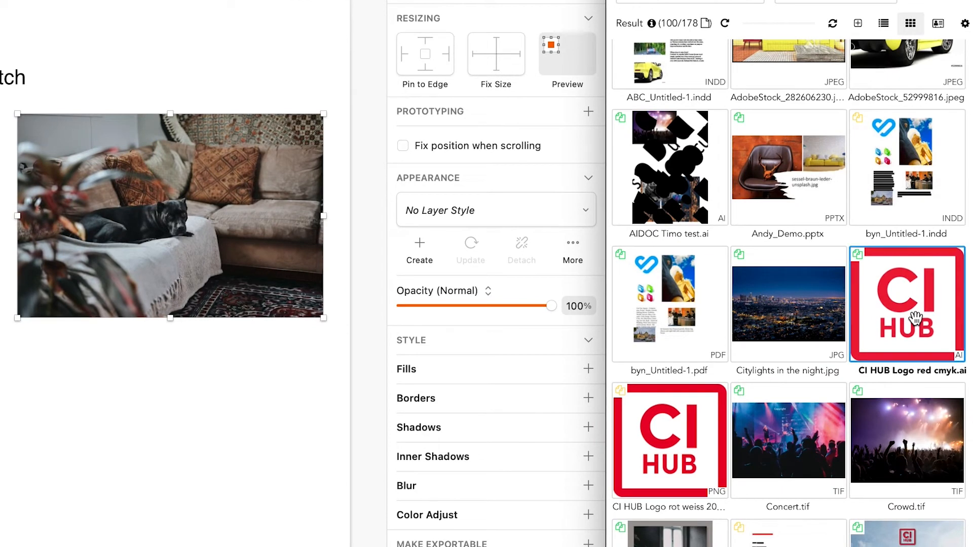
right_click(915, 319)
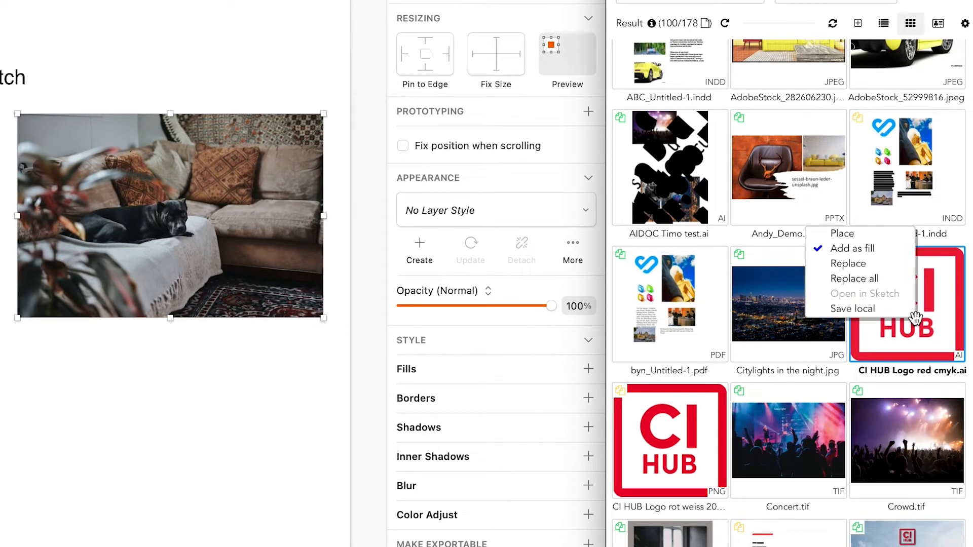
left_click(870, 250)
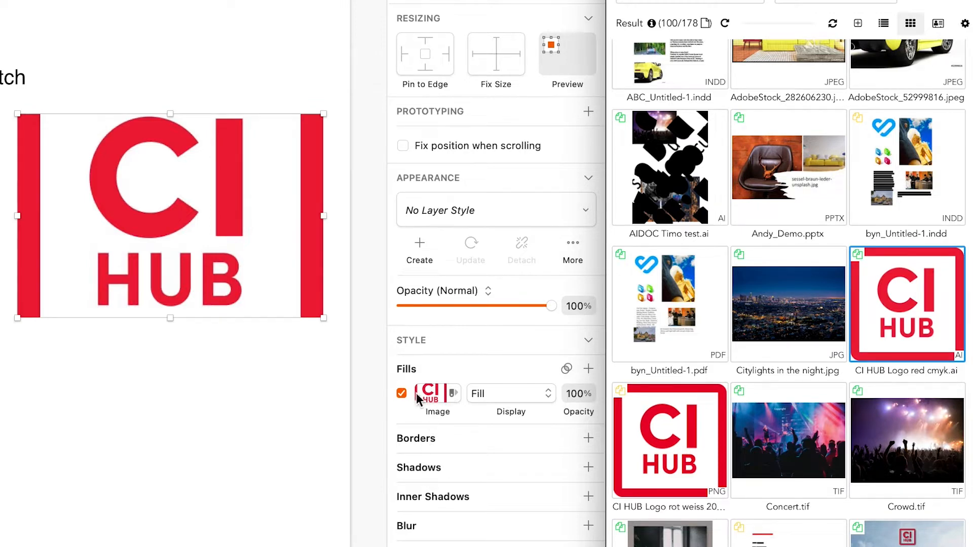
Set the logo fill's opacity to 20%, raise it to 30%, and change its display mode to Fit.
left_click(574, 394)
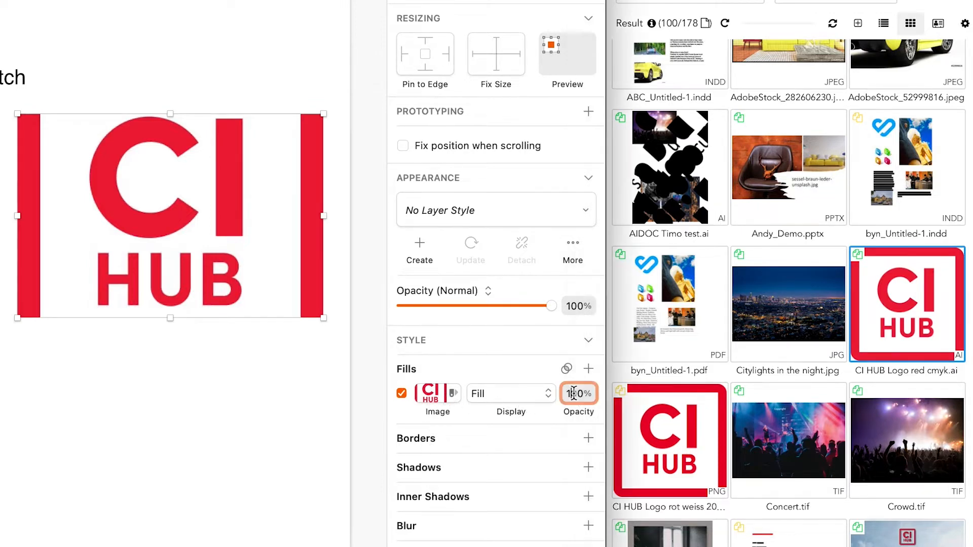
type("20")
key("Return")
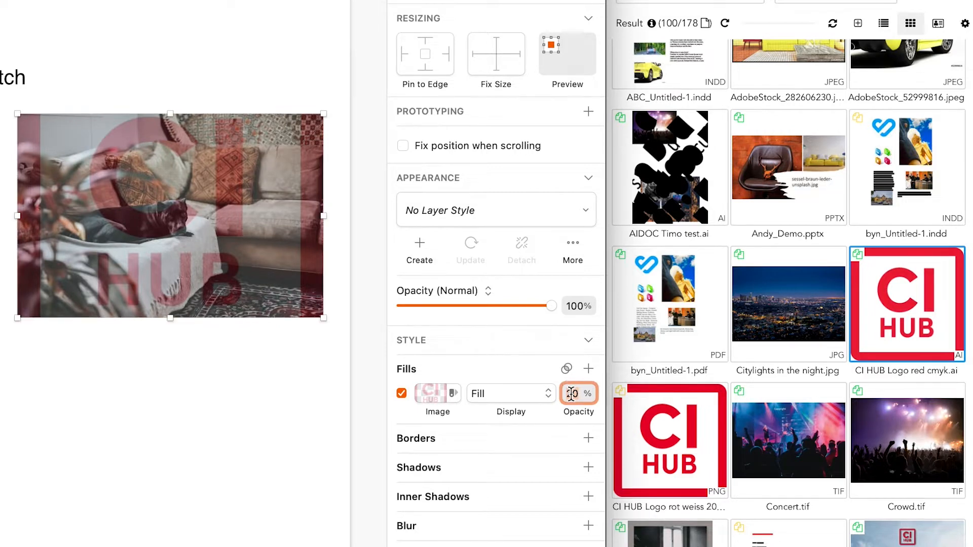
type("30")
key("Return")
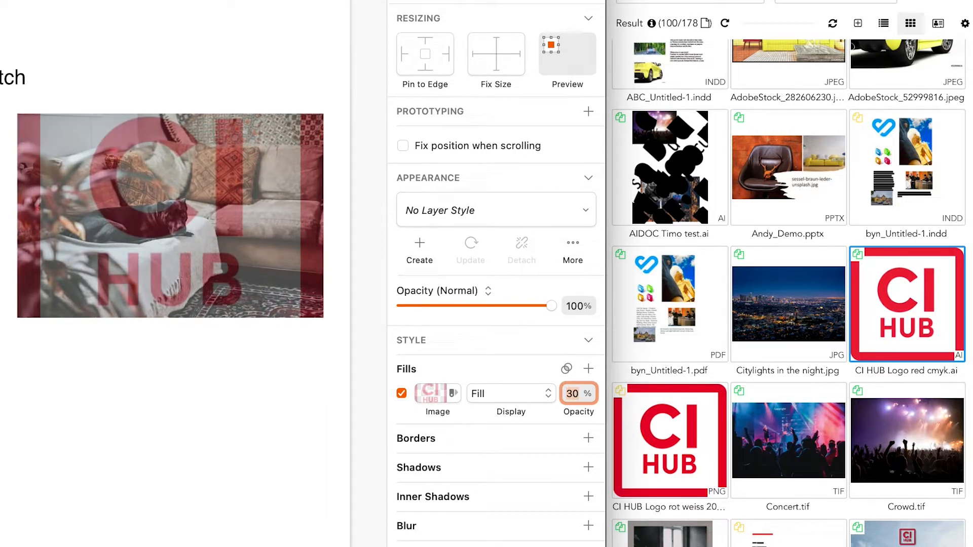
left_click(548, 399)
left_click(536, 409)
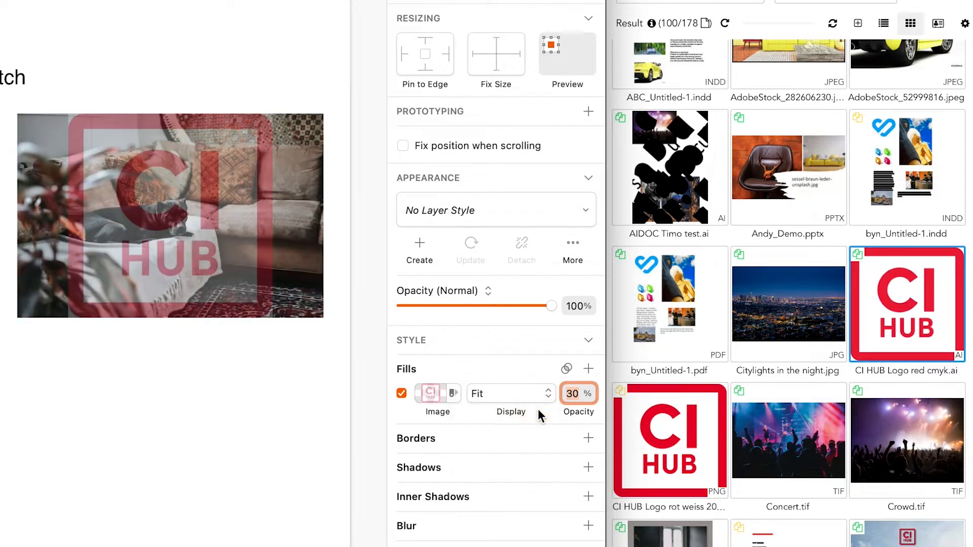
left_click(242, 414)
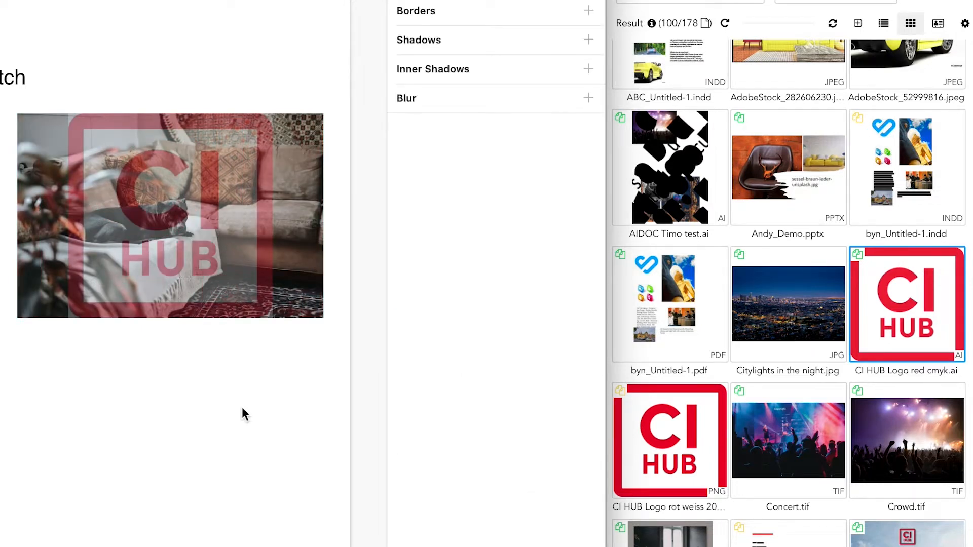
Replace only the selected sofa image with the first sofa-gelb-unsplash.jpg from the Bynder assets.
left_click(207, 240)
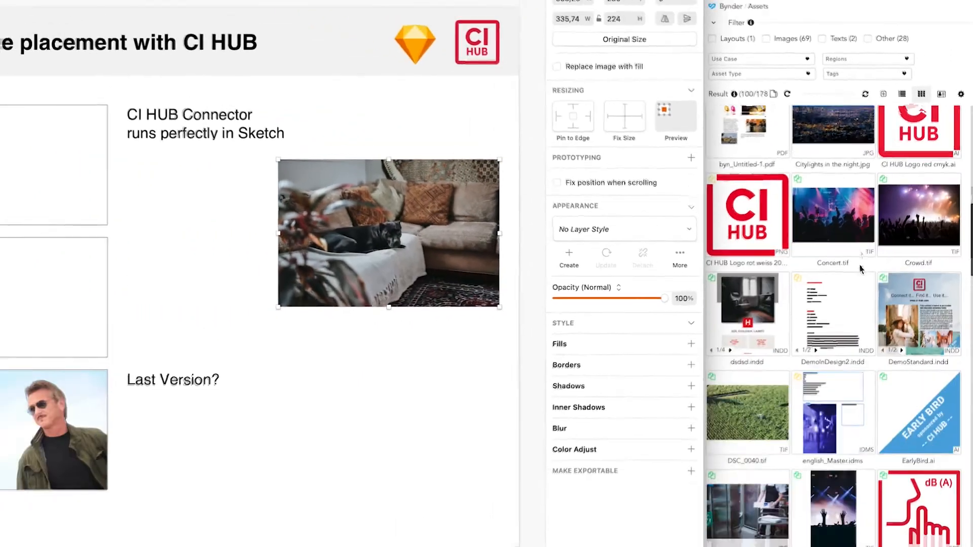
scroll(881, 269, "down", 5)
scroll(881, 268, "down", 10)
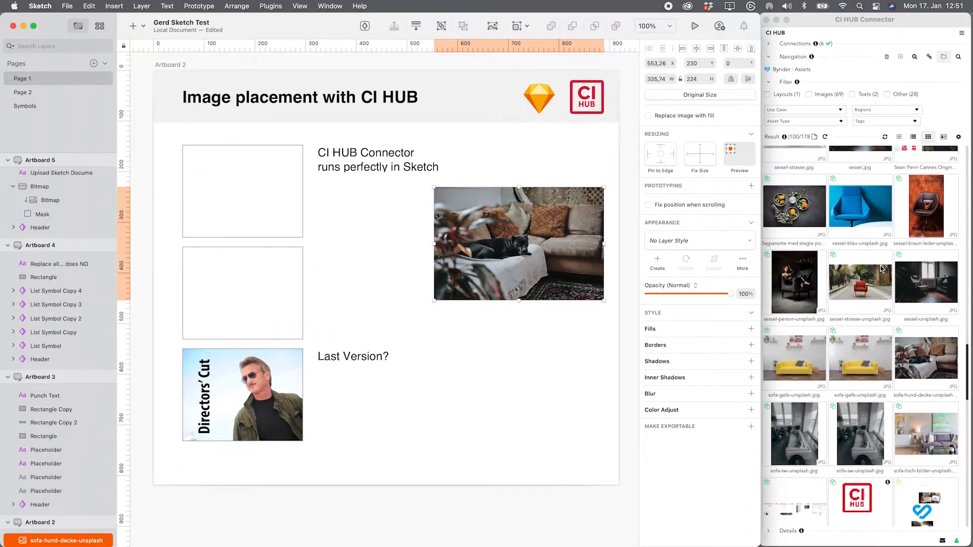
right_click(799, 361)
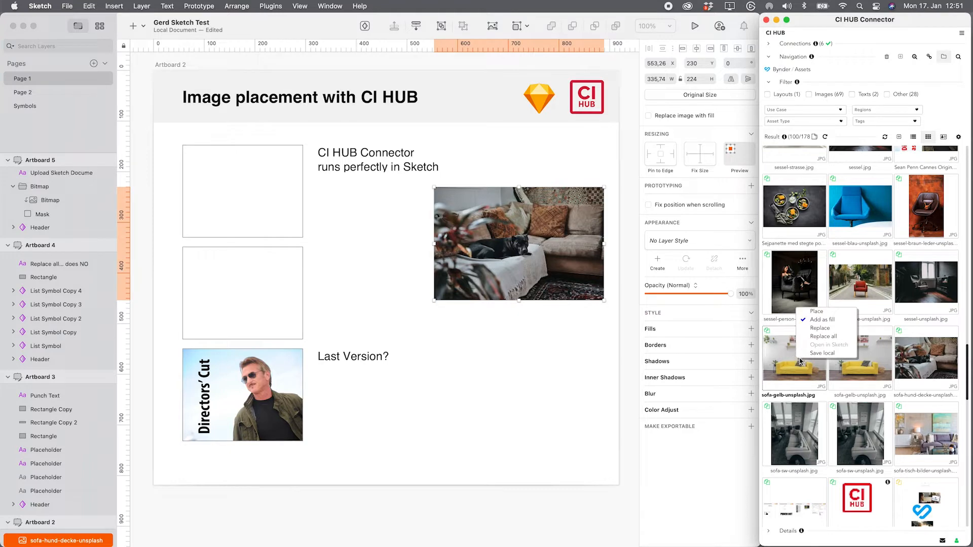
left_click(832, 329)
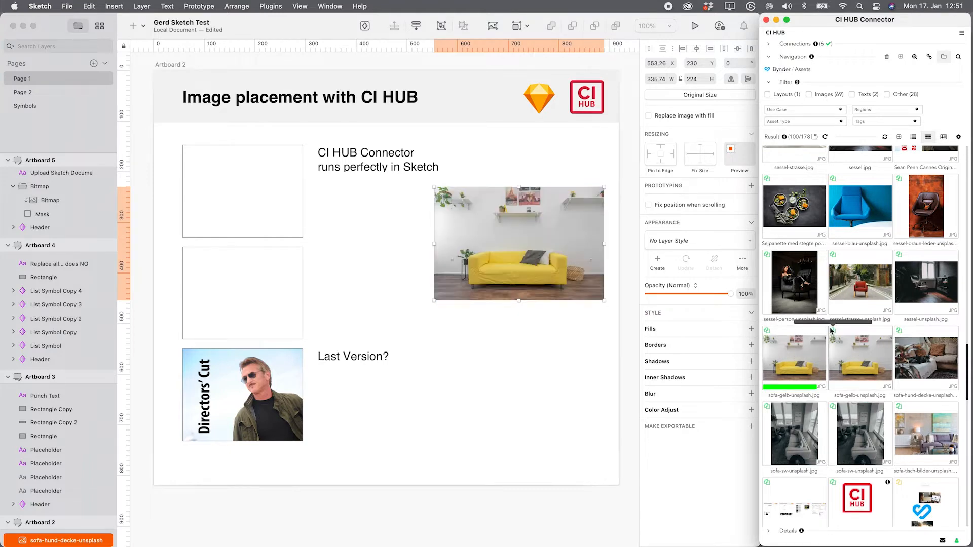
left_click(538, 320)
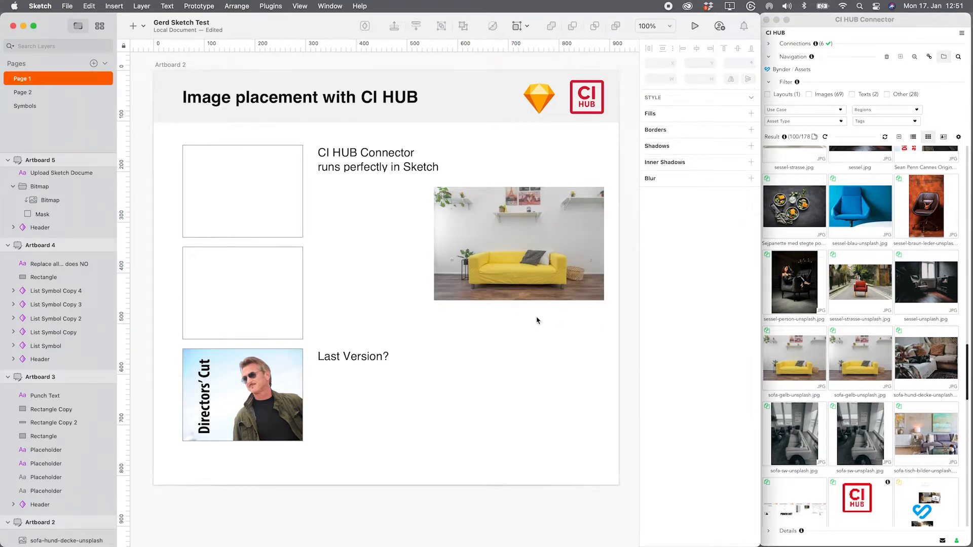
Undo the image replacement and compare the image on Page 2 with the selected one on Page 1.
key("super+z")
left_click(537, 321)
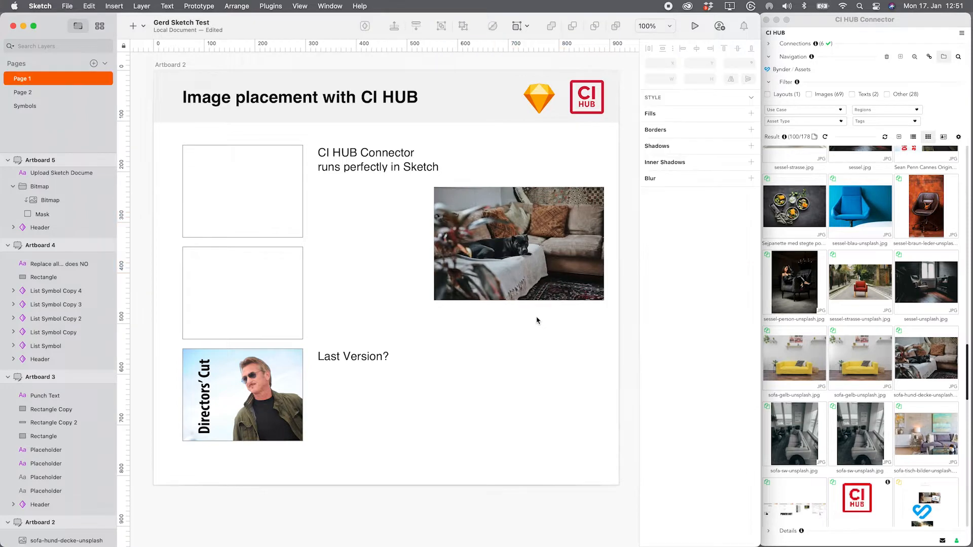
left_click(534, 274)
left_click(23, 93)
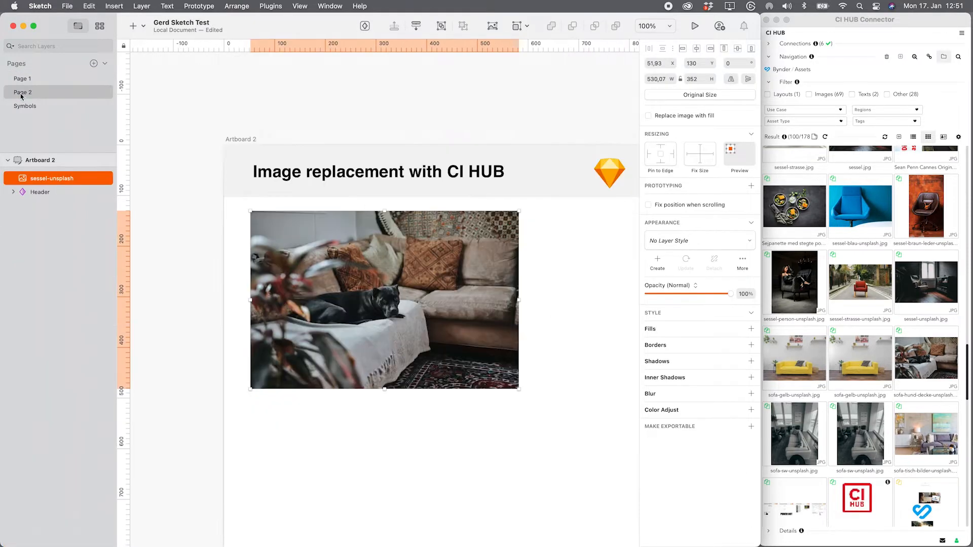
left_click(22, 78)
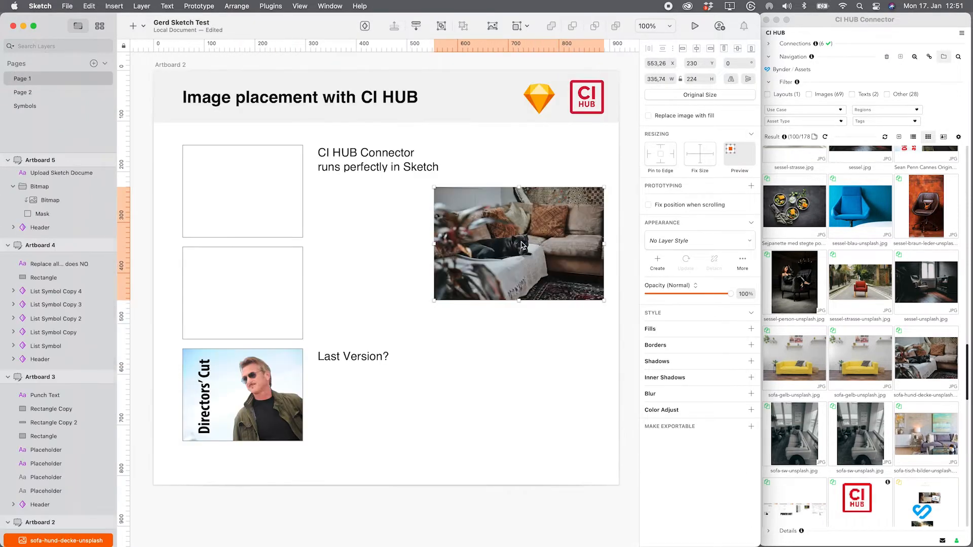
Replace all instances of the selected sofa image with sofa-gelb-unsplash.jpg and check the result on Page 2 and Page 1.
right_click(807, 352)
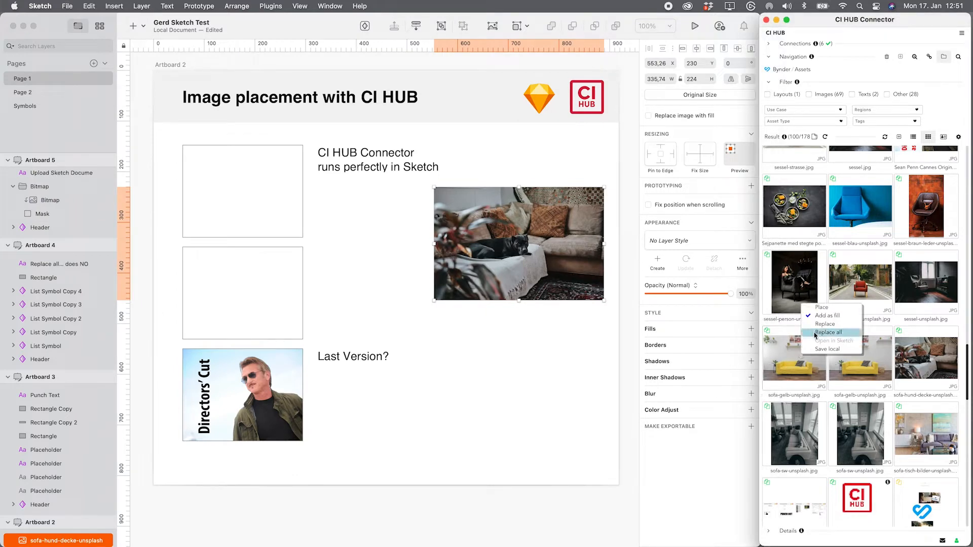
left_click(817, 333)
left_click(506, 317)
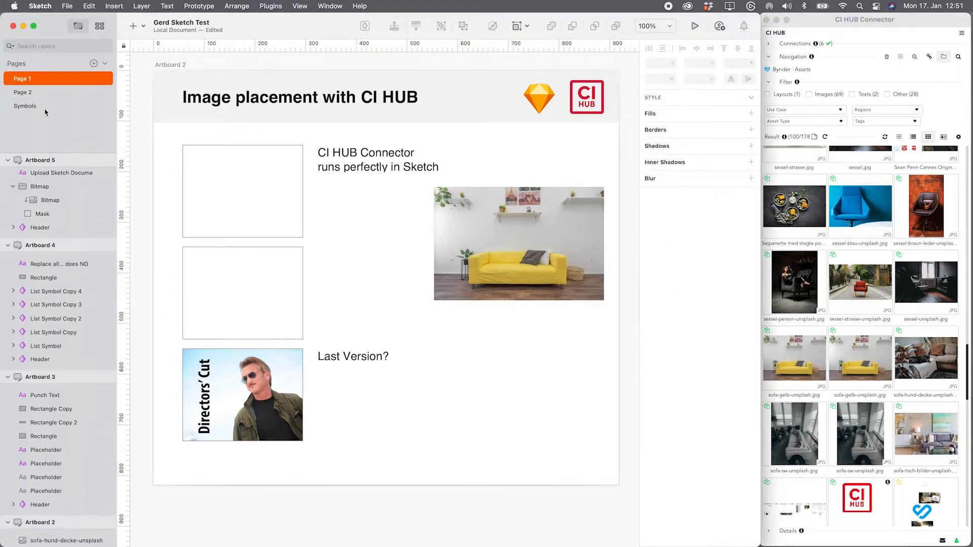
left_click(23, 92)
left_click(23, 80)
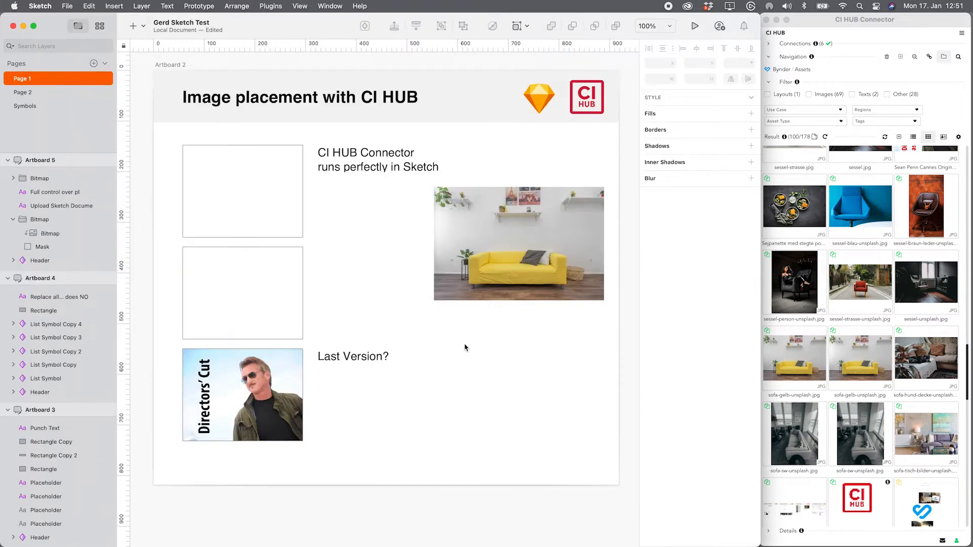
left_click(549, 273)
left_click(534, 340)
Add the 03_woodwatch image from the Bynder assets as a fill to the upper empty rectangle on Artboard 2.
left_click(249, 192)
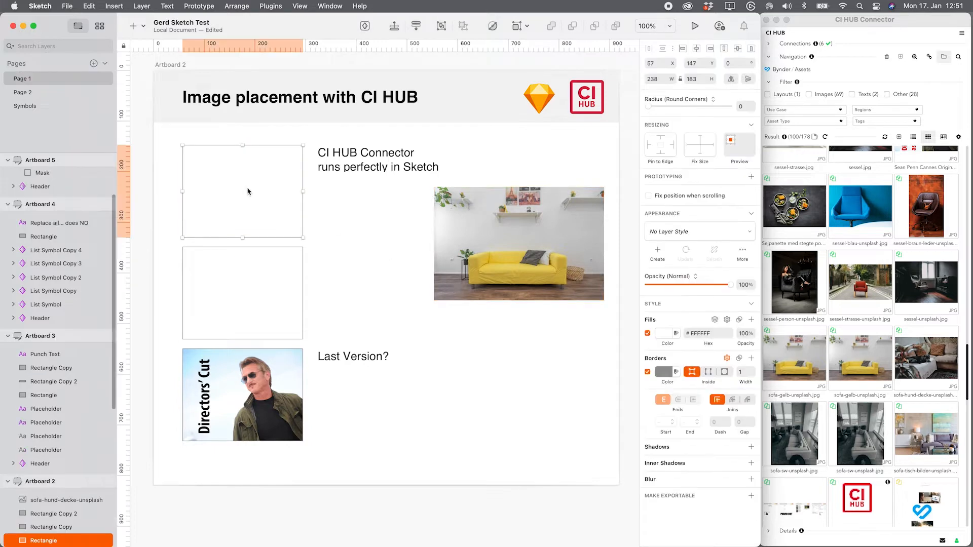
scroll(860, 283, "up", 15)
right_click(803, 207)
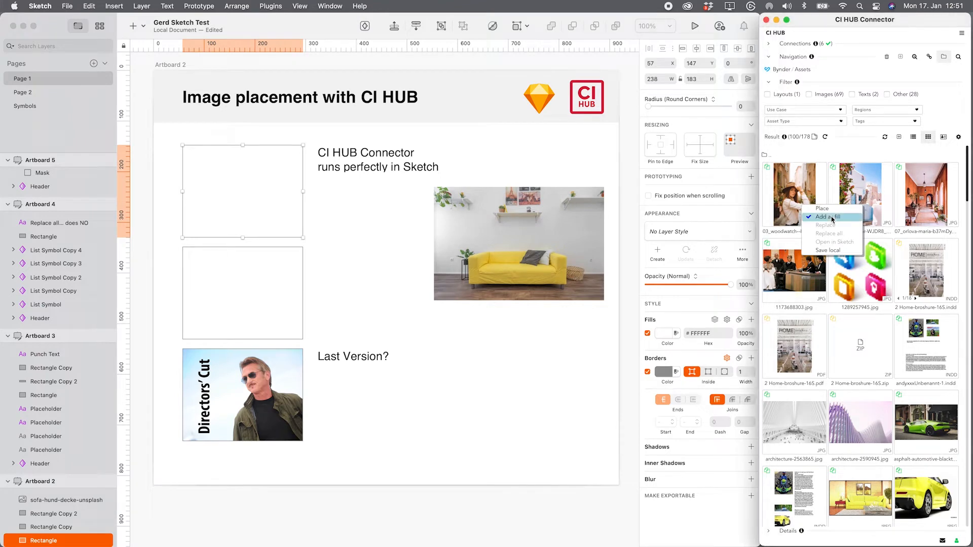
left_click(833, 217)
Add the Bynder image of white village houses with a blue gate as a fill to the middle empty rectangle on Artboard 2.
left_click(228, 284)
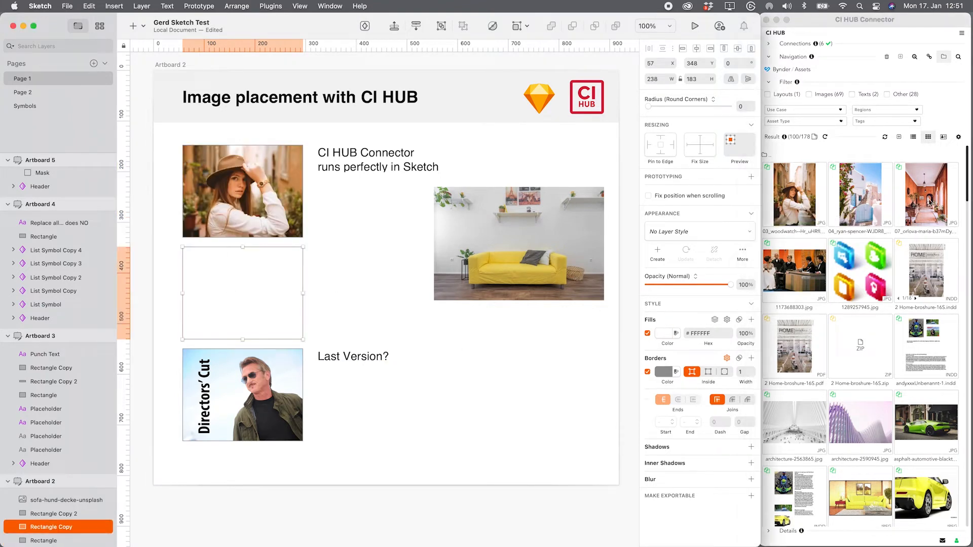
right_click(863, 202)
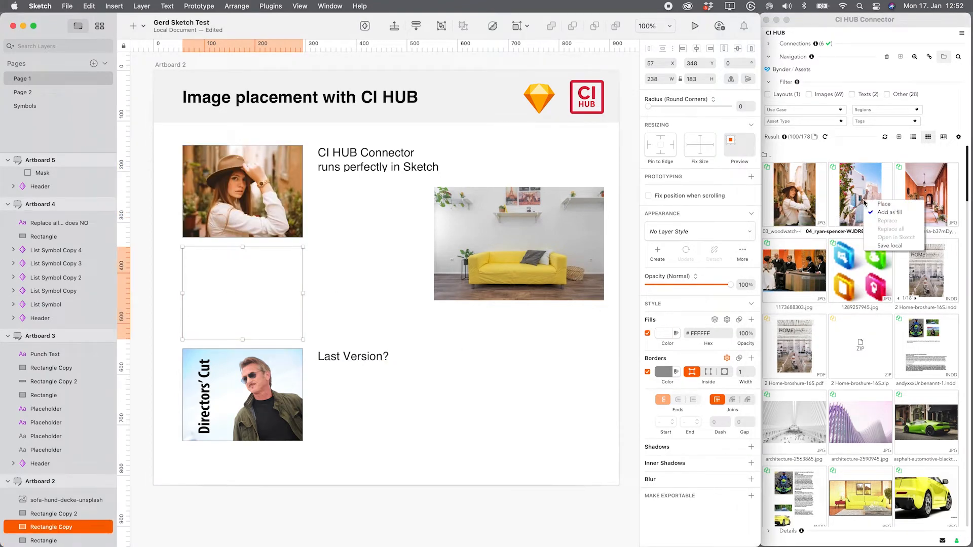
left_click(895, 215)
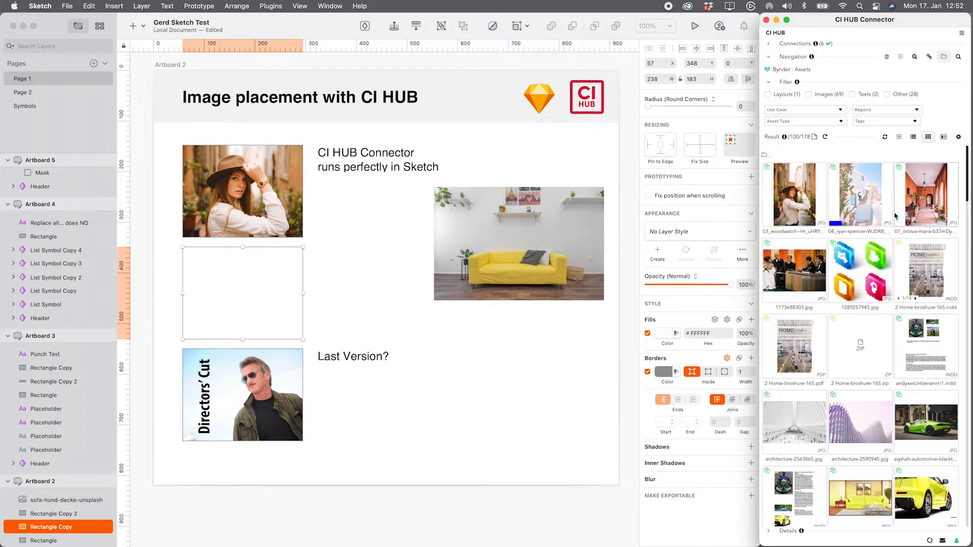
left_click(533, 371)
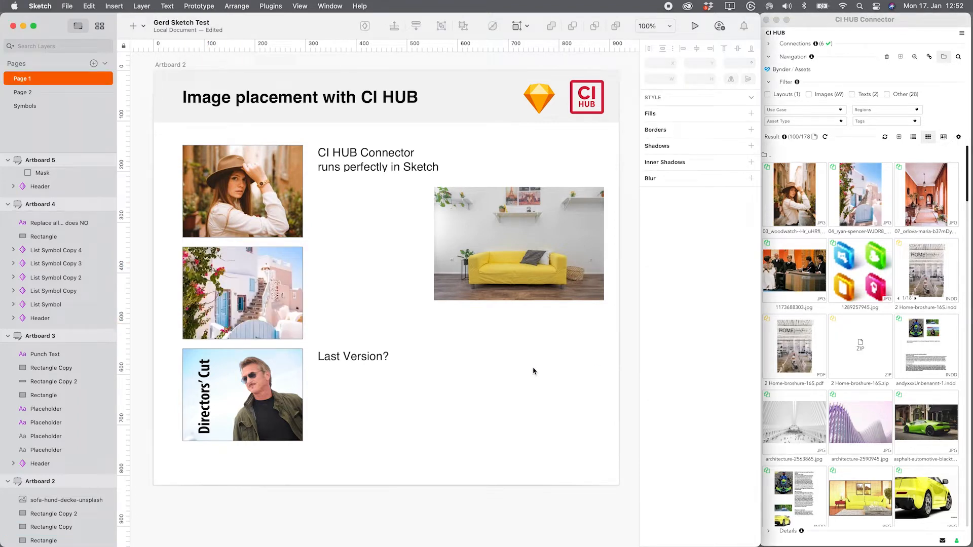
Run a similarity search on Getty based on the image of the woman with the hat on Artboard 2.
left_click(258, 196)
left_click(258, 196)
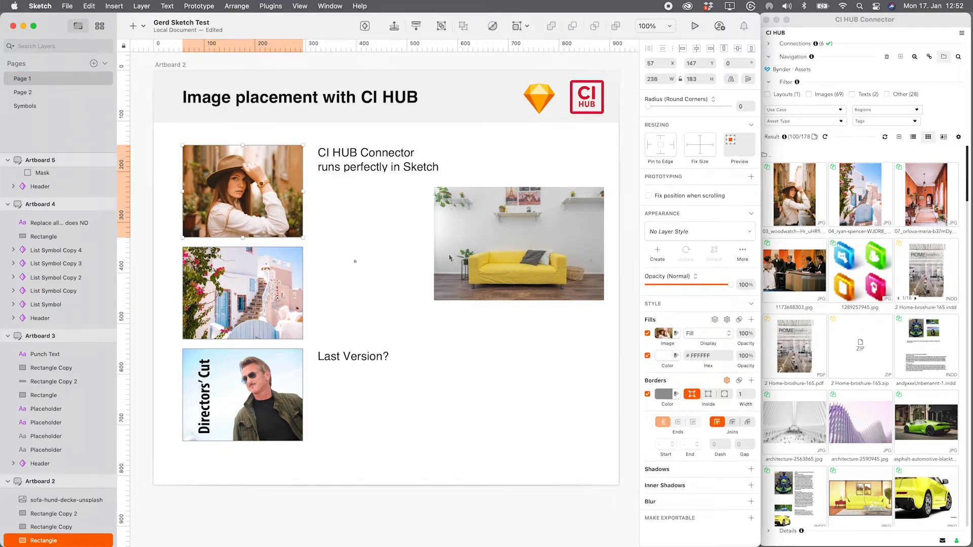
left_click(915, 59)
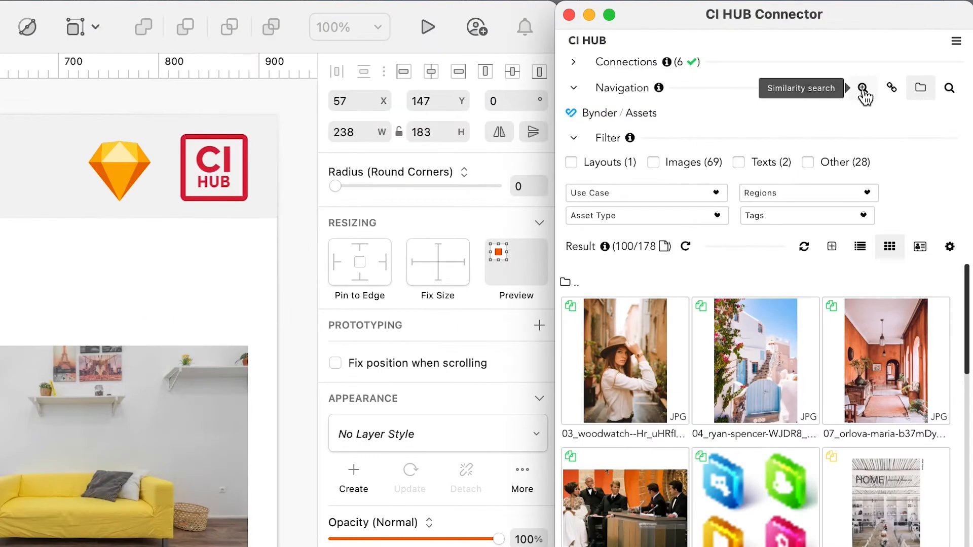
left_click(862, 89)
left_click(788, 251)
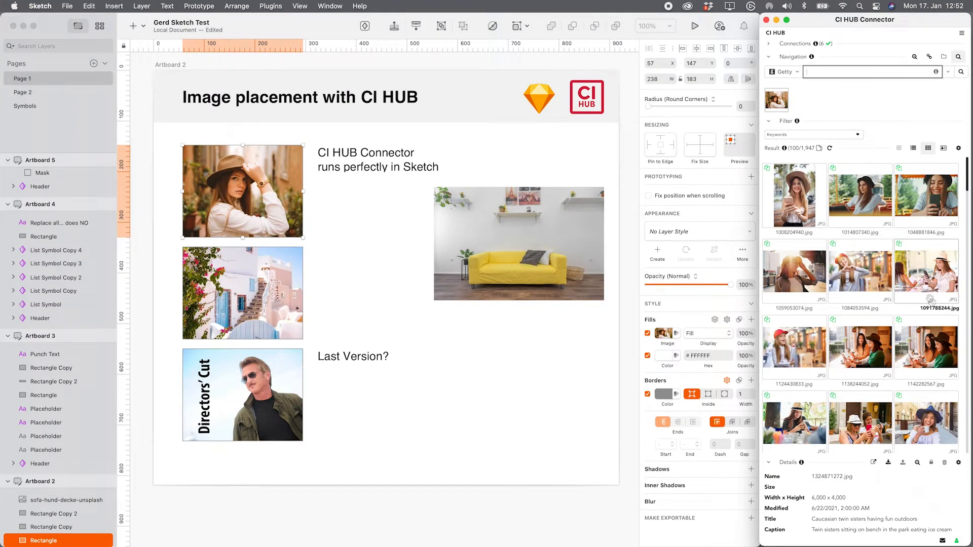
Replace the selected image of the woman with the hat with 1048881846.jpg from the Getty results.
left_click(934, 204)
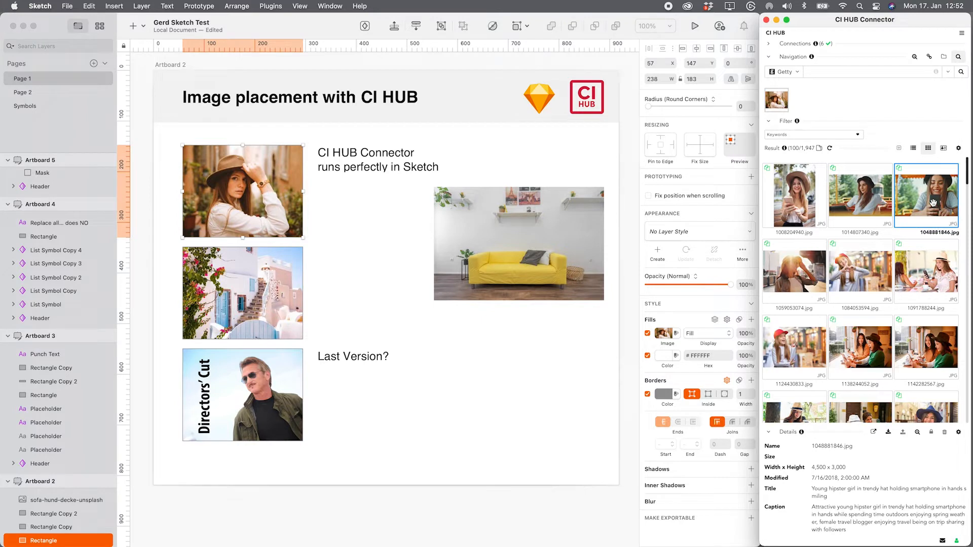
left_click(899, 173)
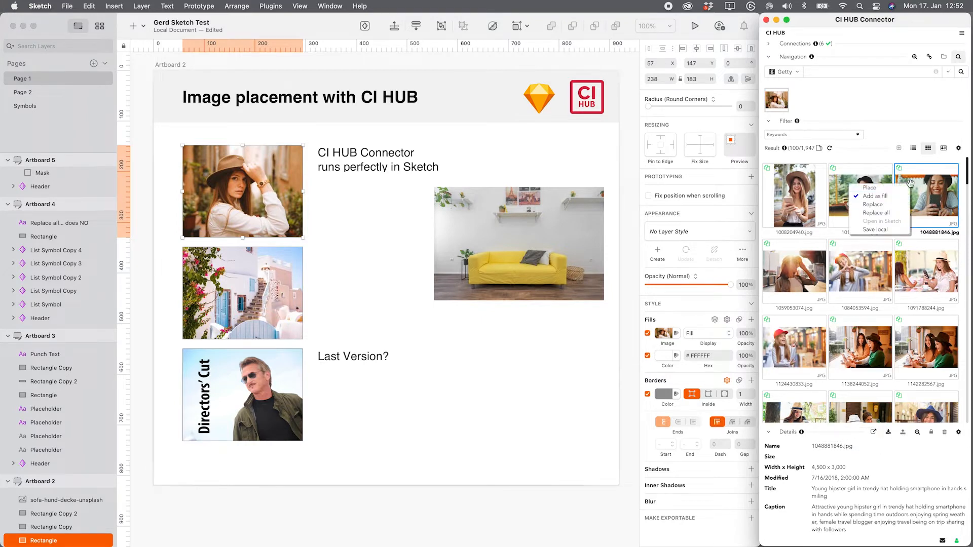
left_click(891, 204)
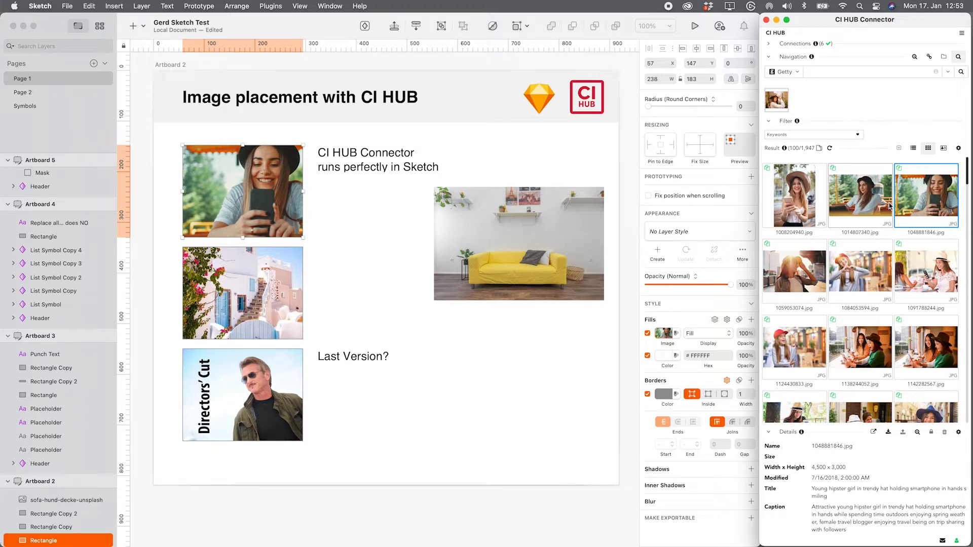
left_click(561, 351)
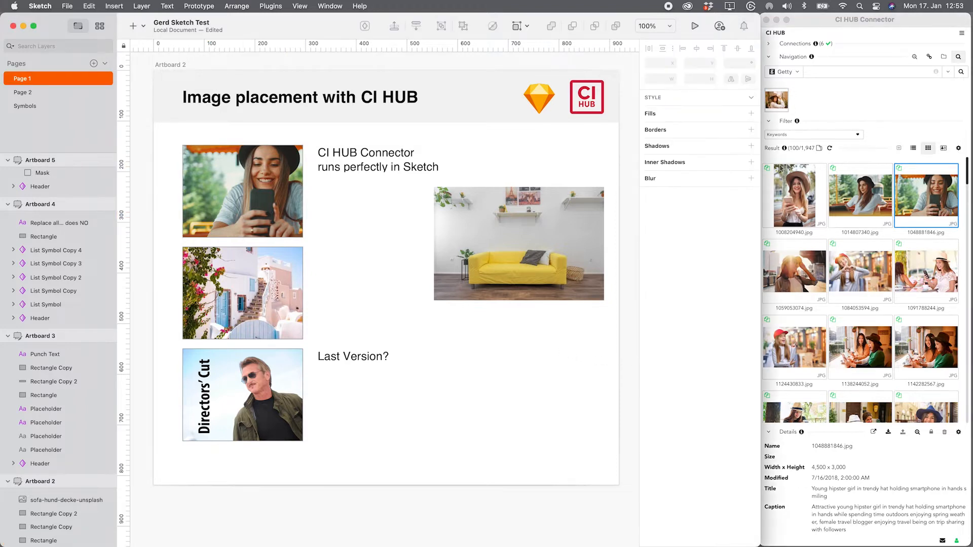
Switch the search source to Unsplash and search for "computer".
left_click(800, 75)
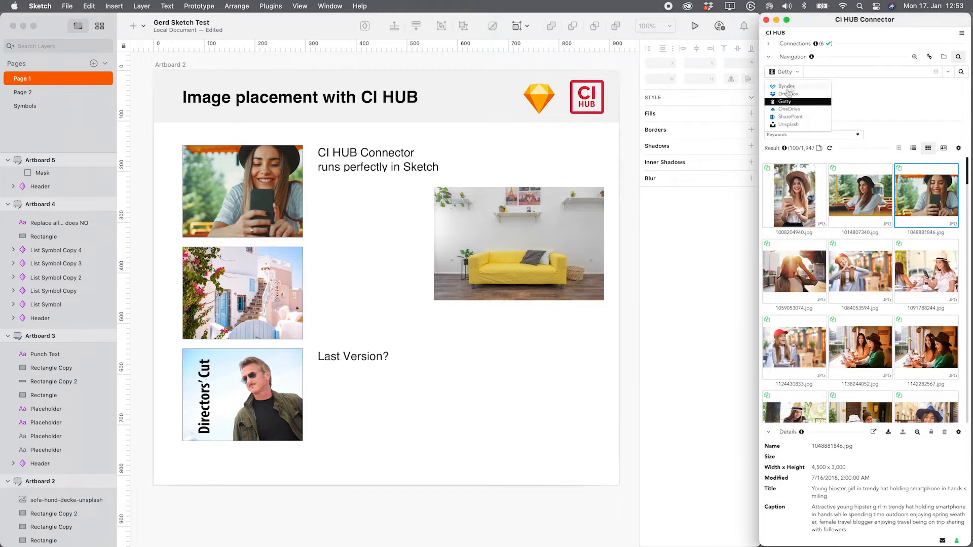
left_click(787, 127)
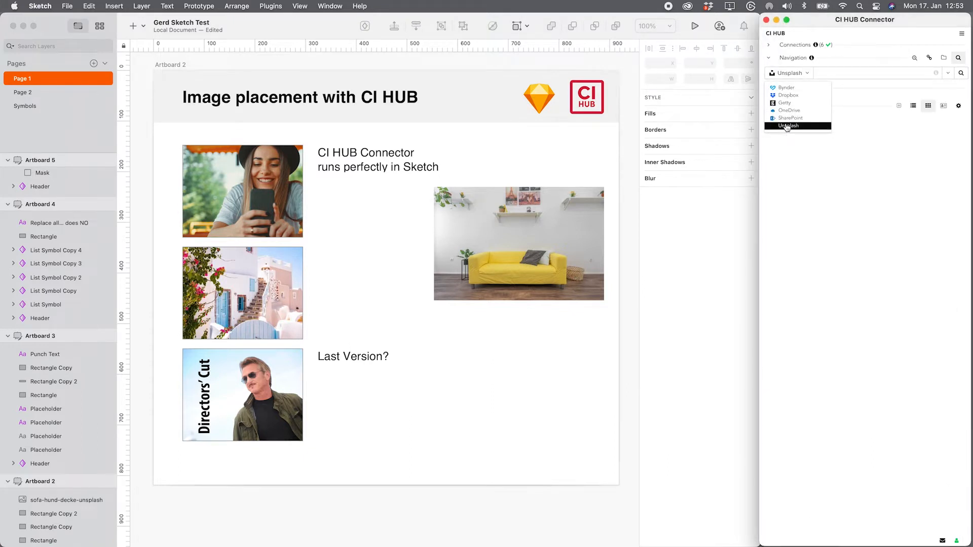
left_click(858, 75)
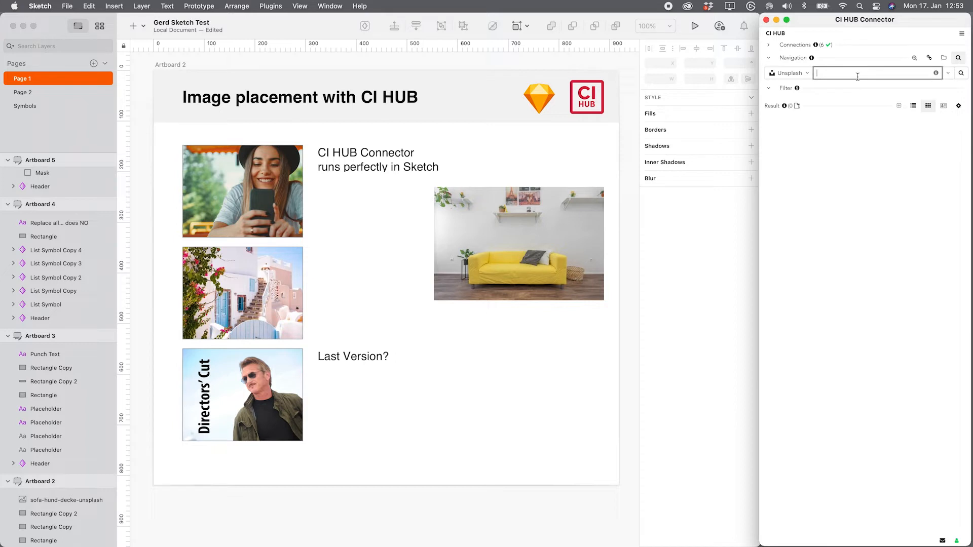
type("computer")
key("Return")
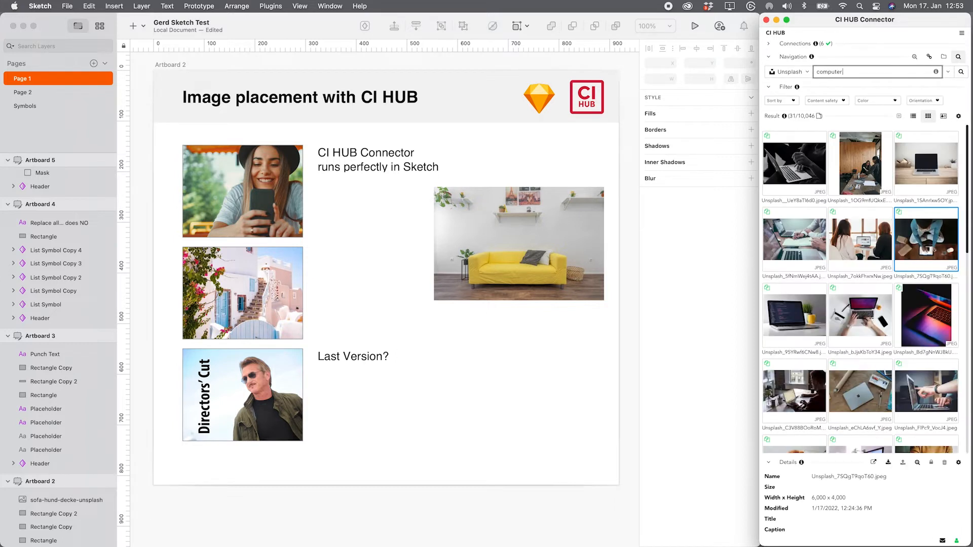
Replace the yellow sofa image on Artboard 2 with the laptop-on-desk image Unsplash_1SAnrIxw5OY.jpeg.
left_click(540, 234)
right_click(933, 167)
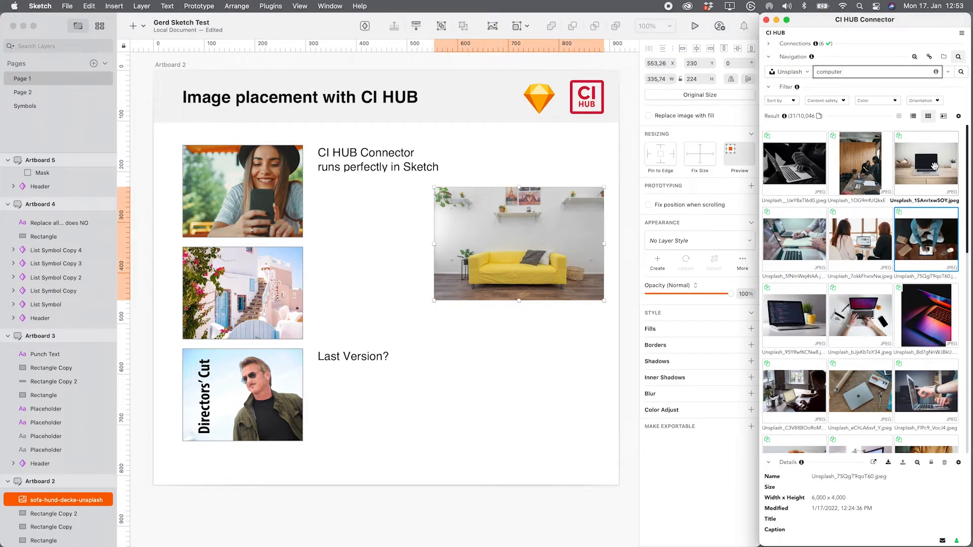
left_click(920, 181)
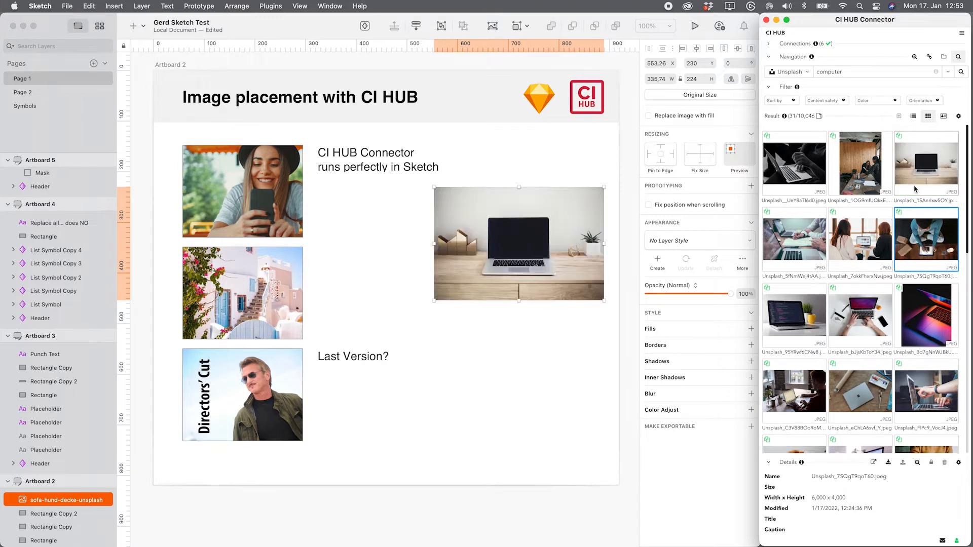
left_click(566, 365)
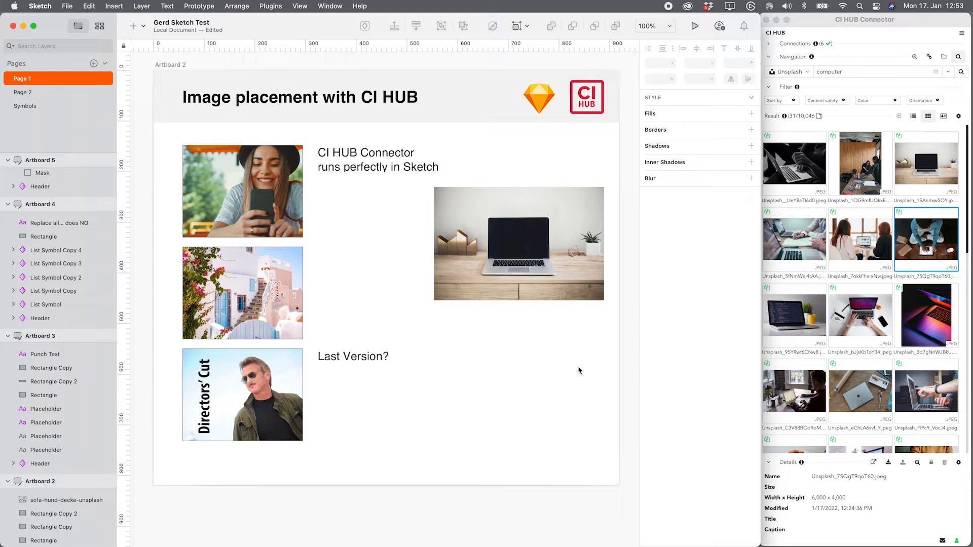
Select the laptop image on Artboard 2 and go back to browsing the Bynder Assets folder.
left_click(533, 209)
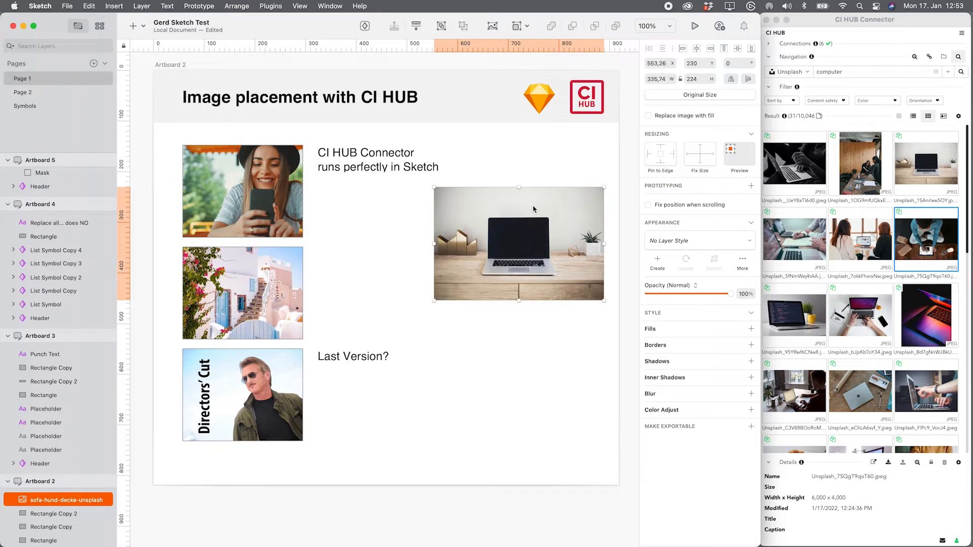
left_click(800, 72)
left_click(788, 87)
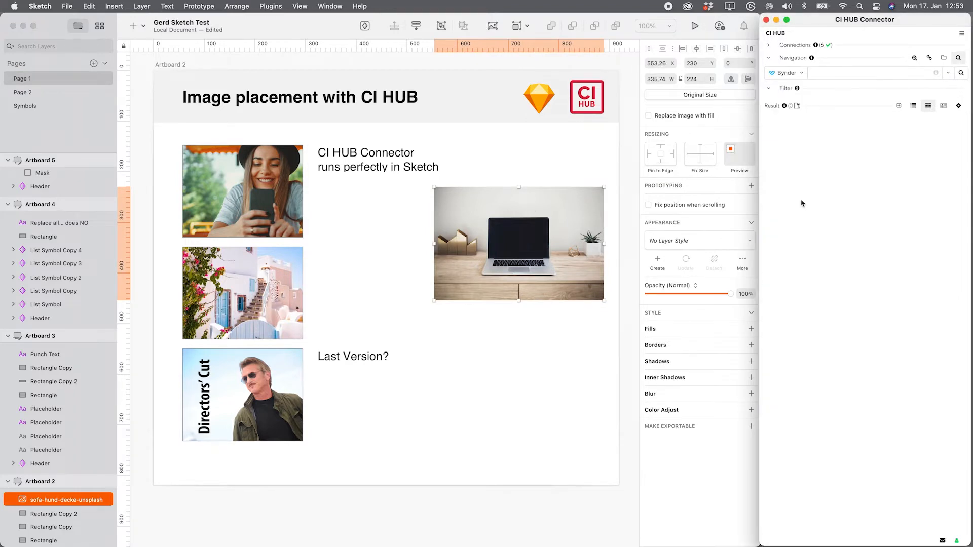
left_click(943, 58)
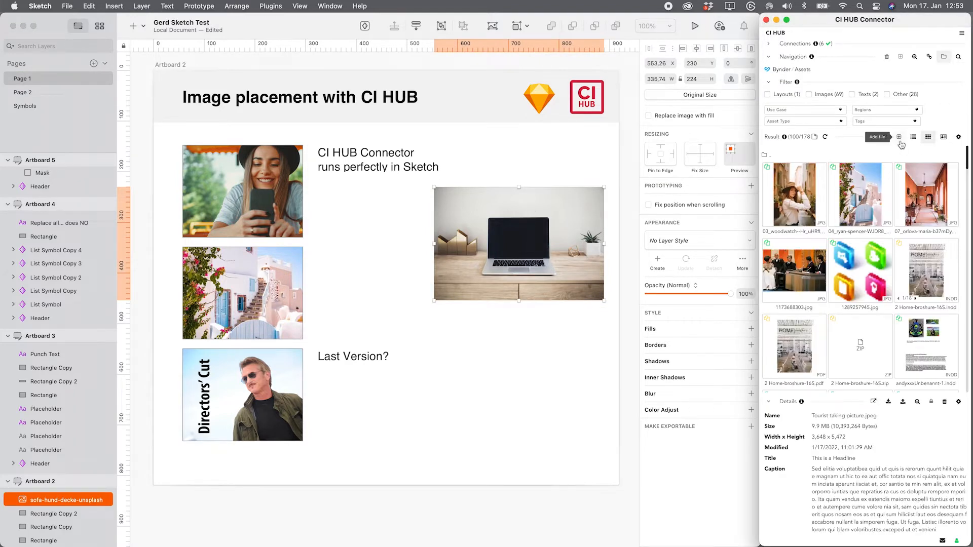
Add the selection from the active Sketch document to Bynder Assets as a JPG named "my computer", and search Bynder for "computer".
left_click(899, 137)
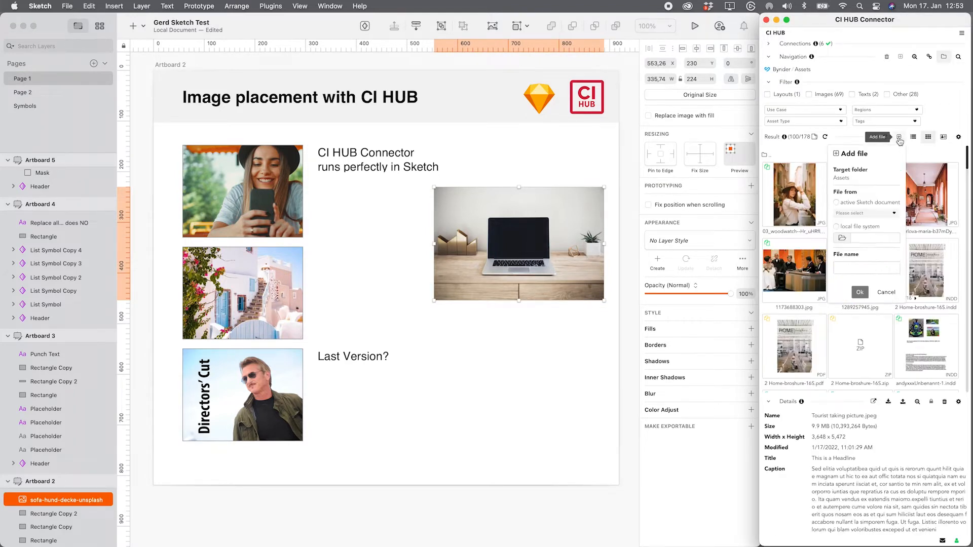
left_click(847, 204)
left_click(849, 214)
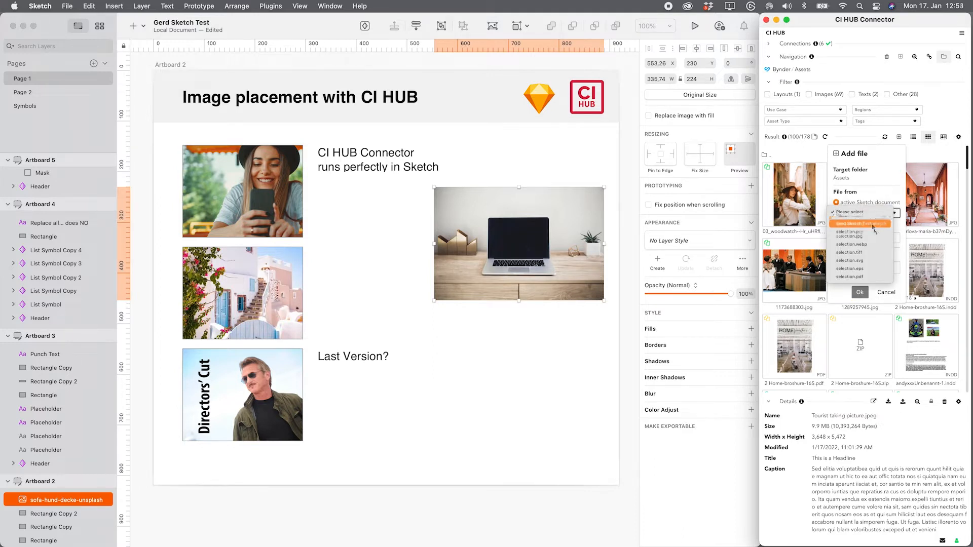
left_click(856, 236)
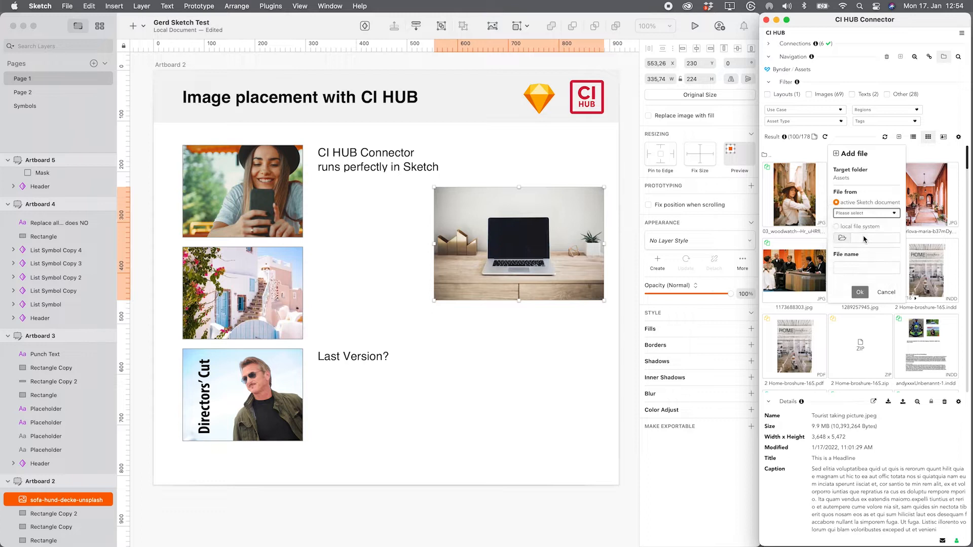
left_click(831, 268)
type("my computer")
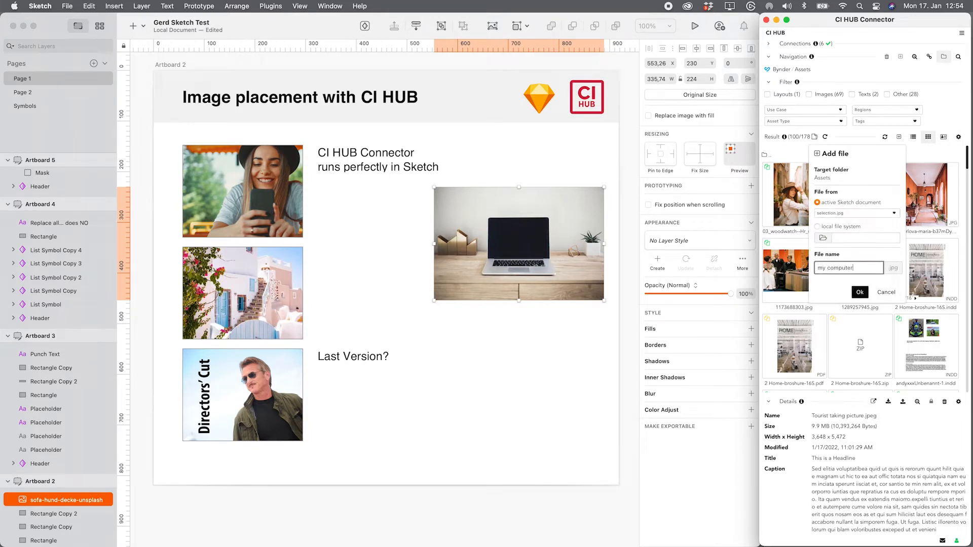
left_click(860, 293)
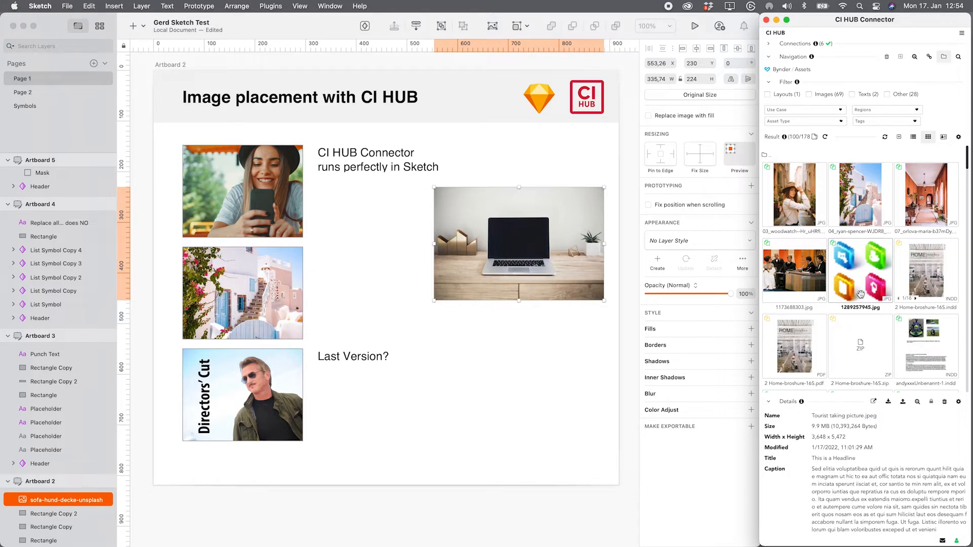
left_click(944, 58)
type("computer")
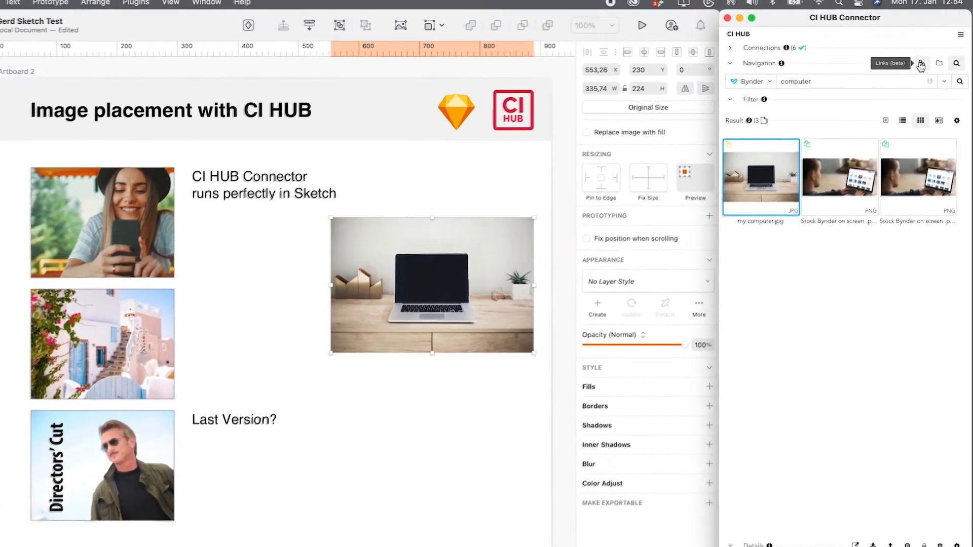
Check the status of all linked files in the document and match 1048881846.jpg and the laptop image with their link entries.
left_click(929, 58)
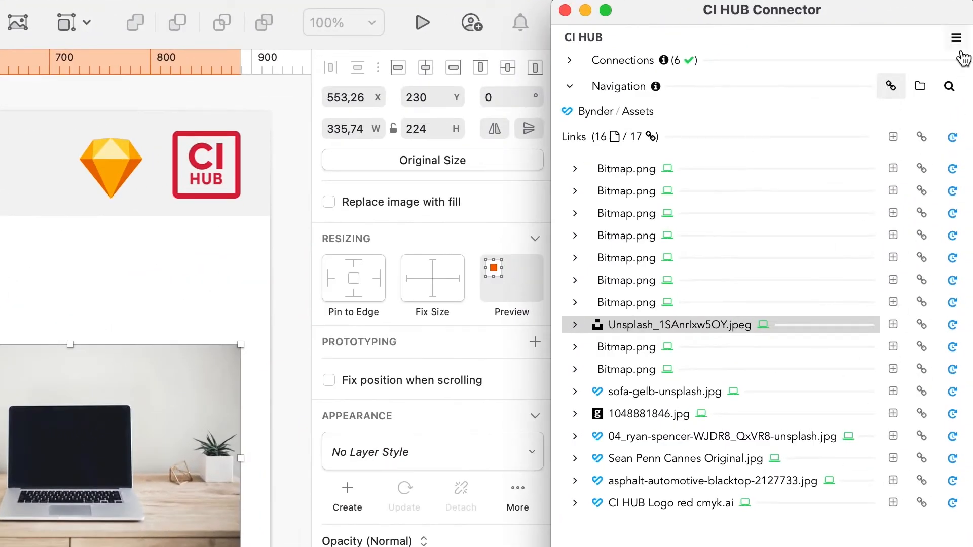
left_click(953, 138)
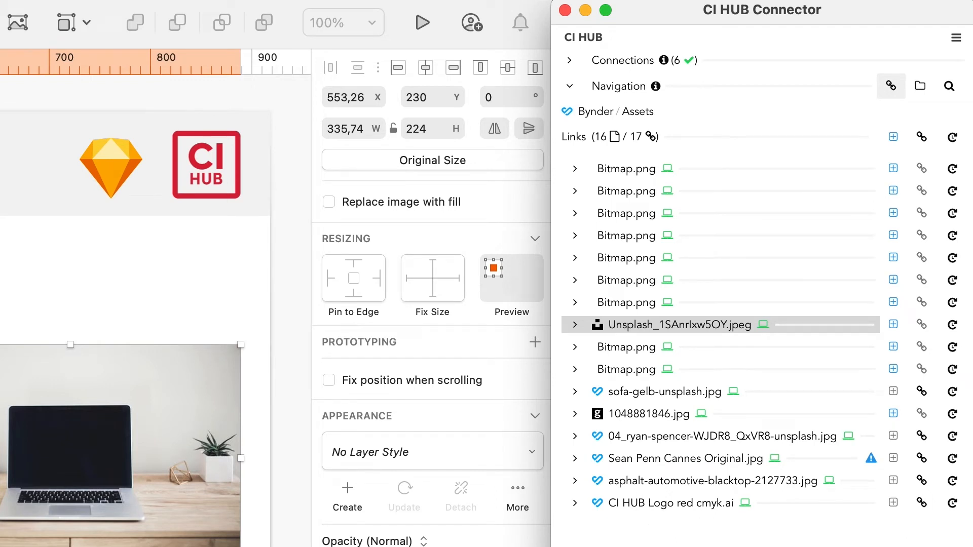
left_click(648, 413)
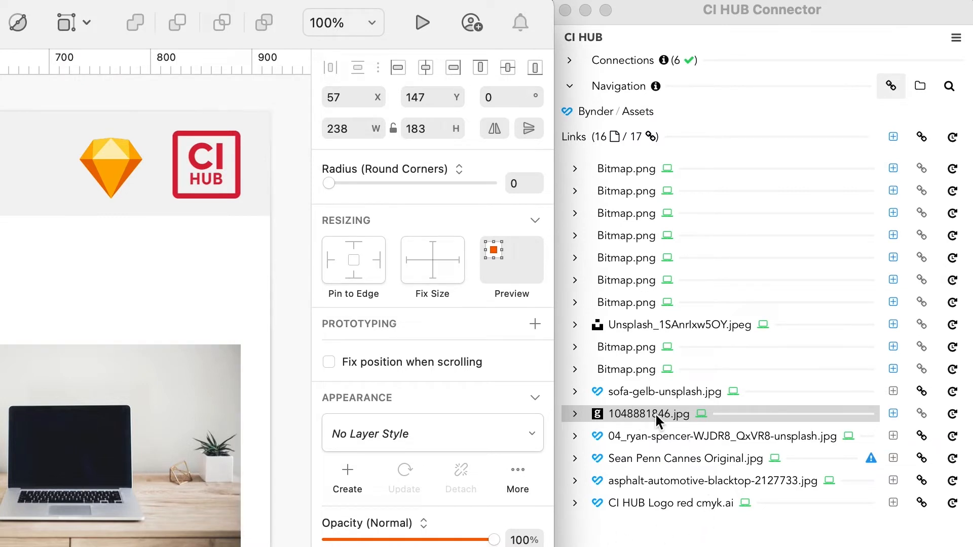
left_click(135, 433)
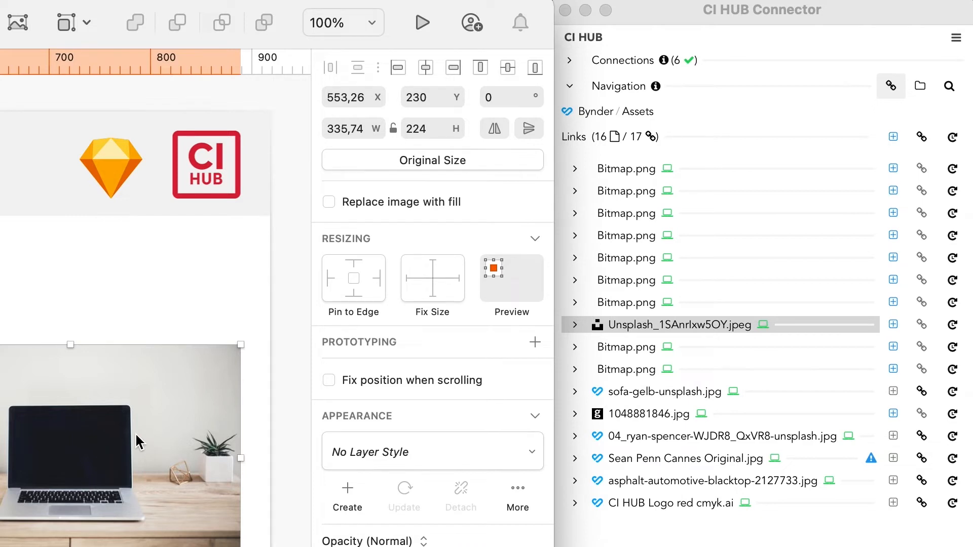
key("Tab")
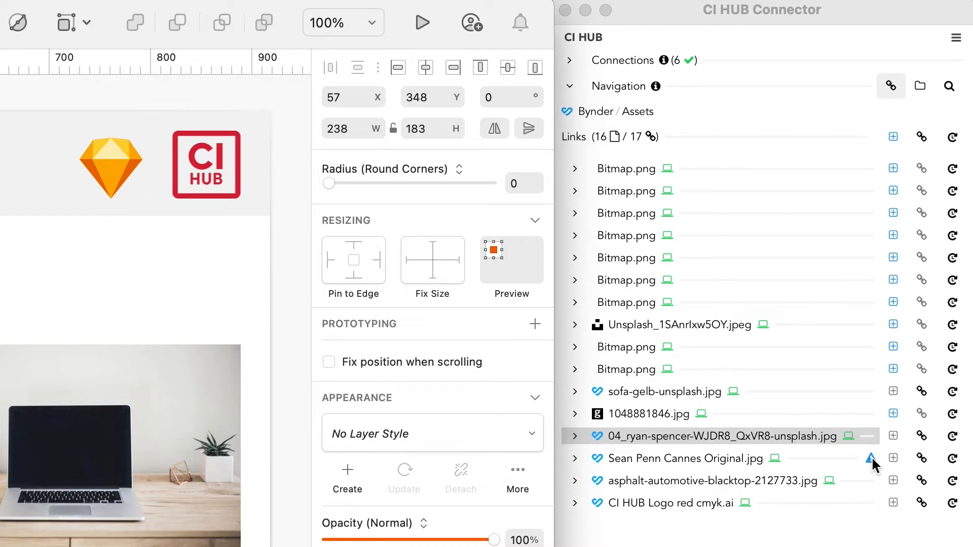
Expand the link entry of Sean Penn Cannes Original.jpg to examine its details and matching versions.
left_click(869, 518)
mouse_move(870, 458)
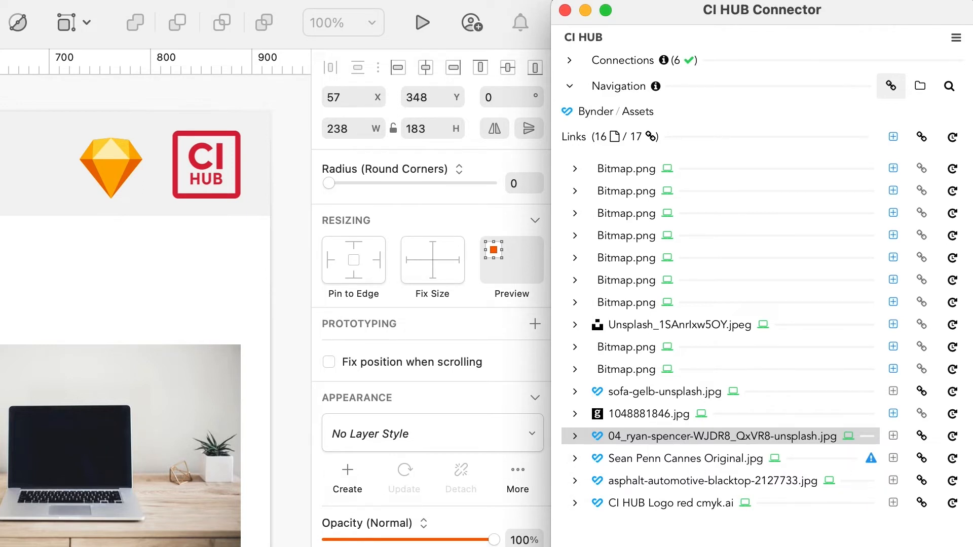
left_click(551, 466)
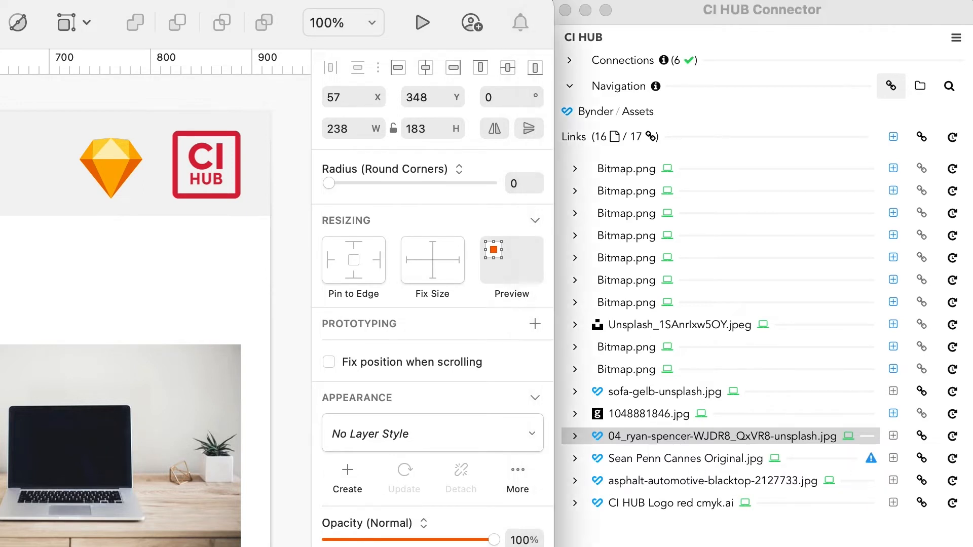
left_click(576, 459)
left_click(575, 459)
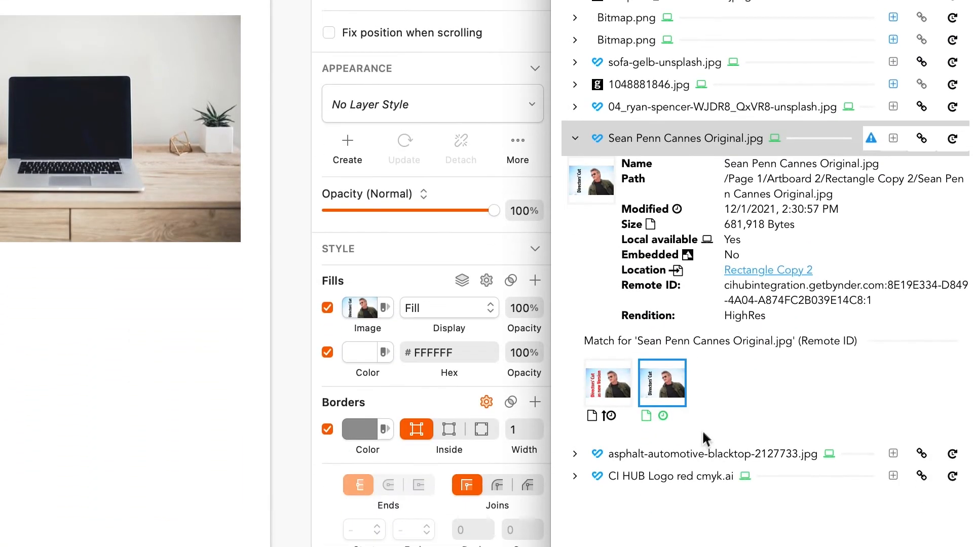
Relink Sean Penn Cannes Original.jpg to its newer matching version "Directors' Cut as new Version" using the Low resolution conversion.
mouse_move(624, 401)
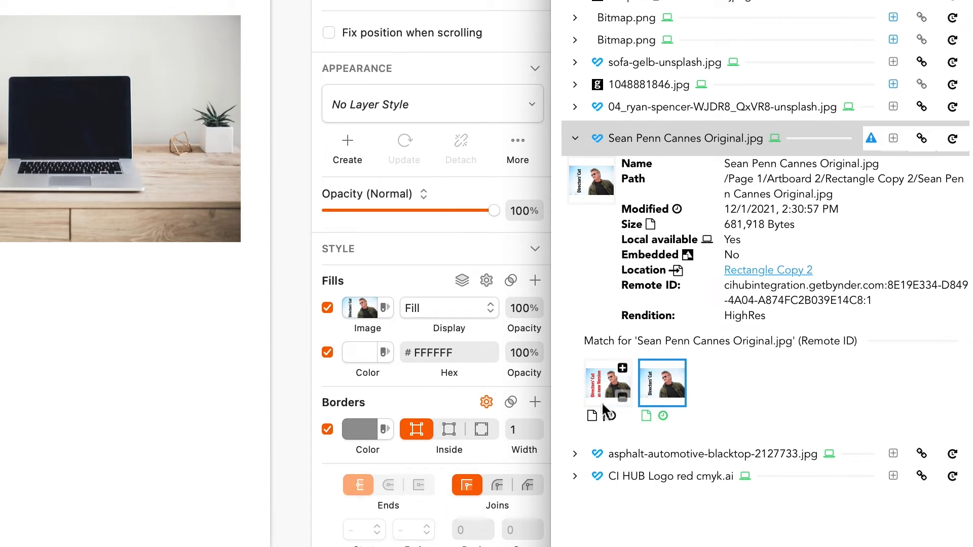
left_click(594, 387)
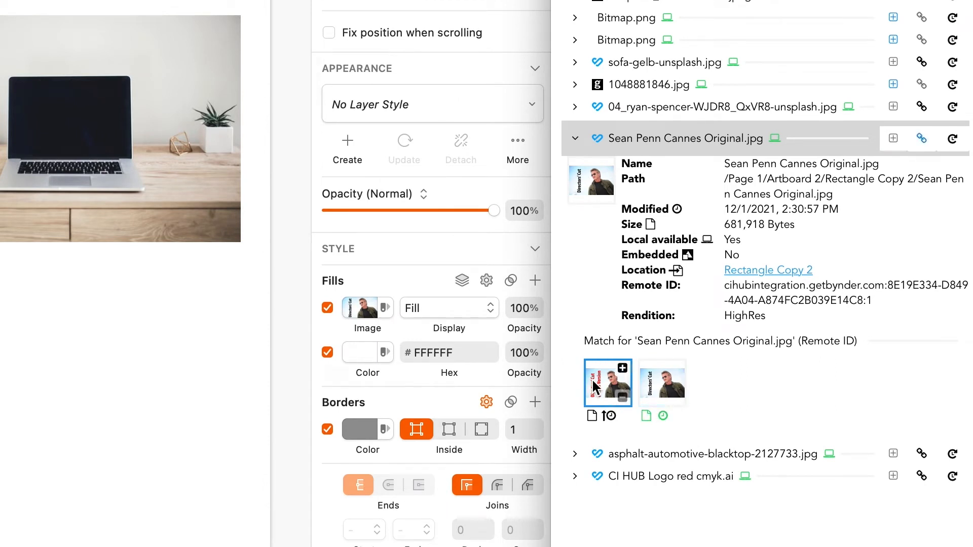
left_click(922, 140)
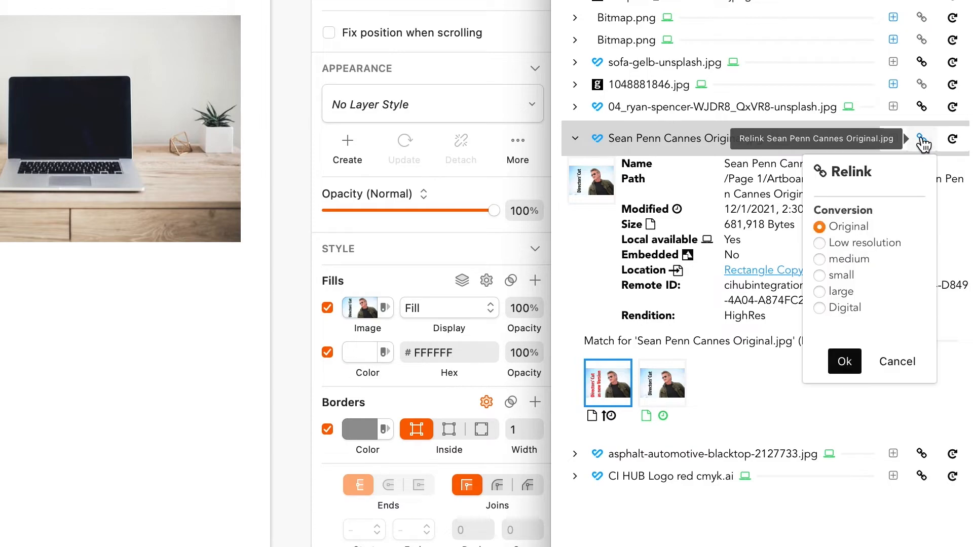
left_click(845, 245)
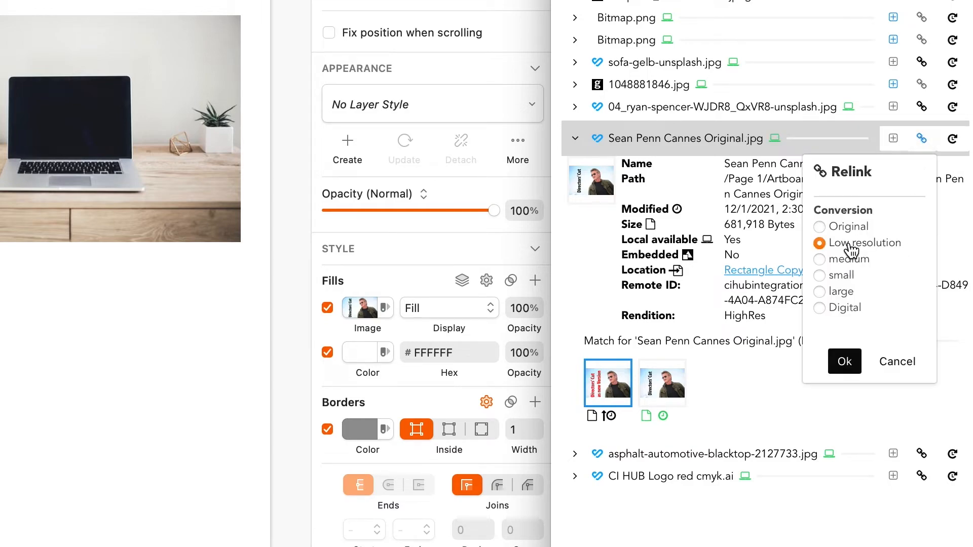
left_click(853, 371)
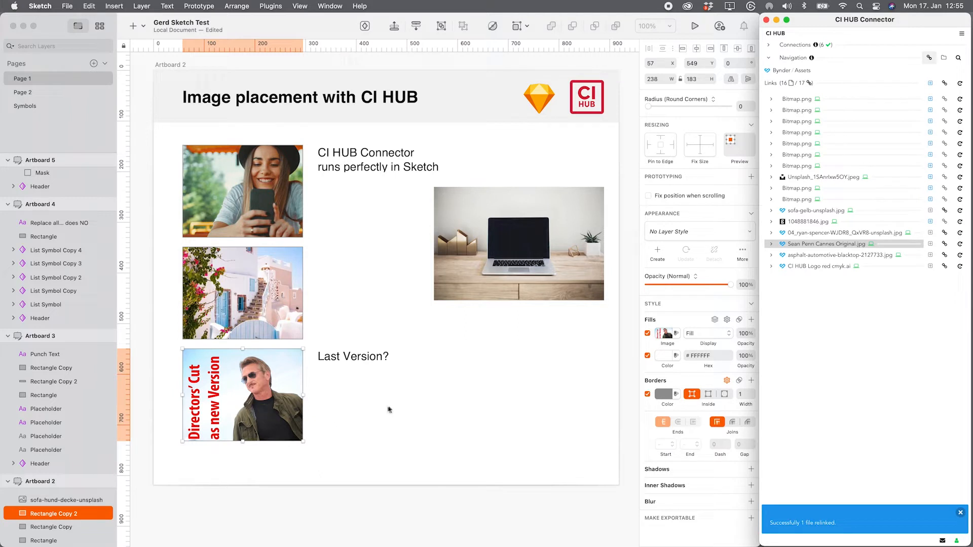
left_click(412, 403)
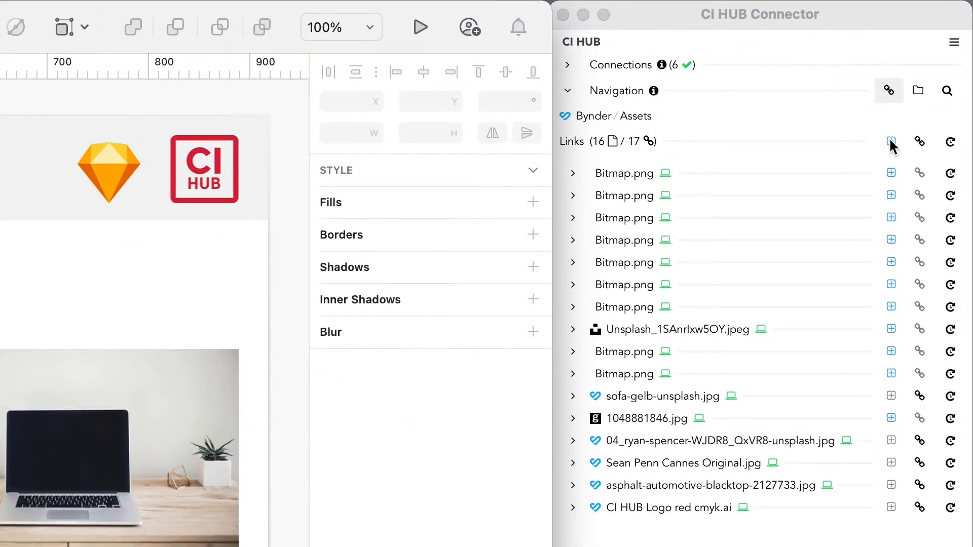
Examine the actions available for all links at once: adding files, the relink conversion options and the status check.
left_click(891, 143)
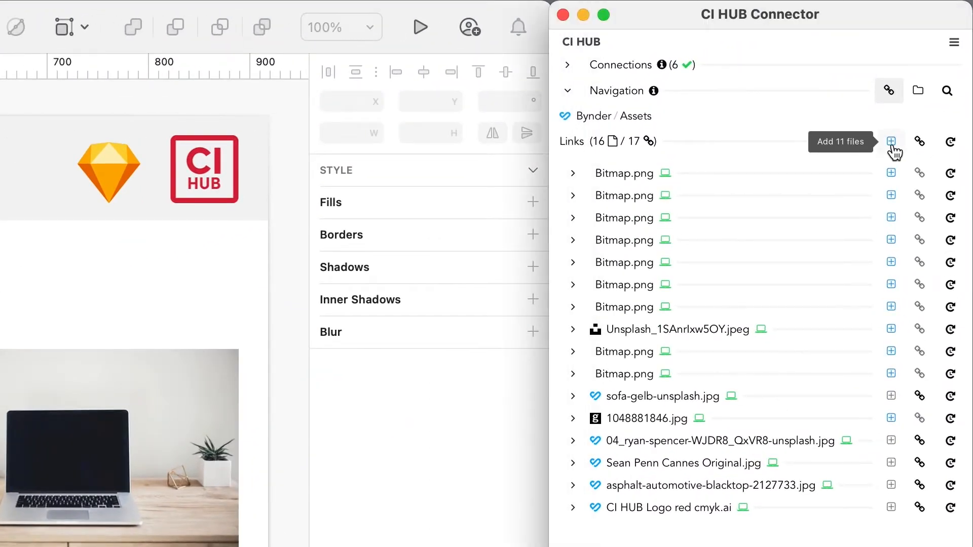
left_click(921, 142)
left_click(878, 254)
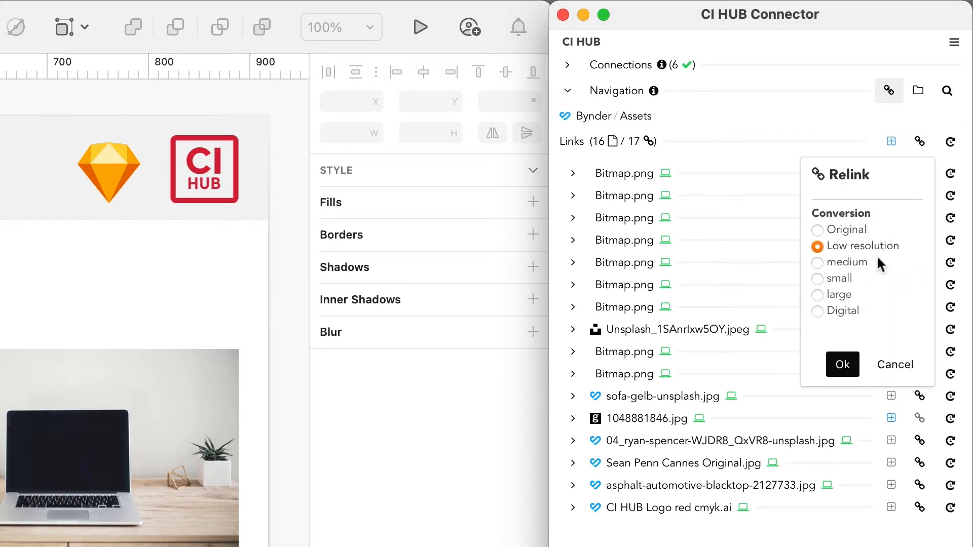
left_click(852, 232)
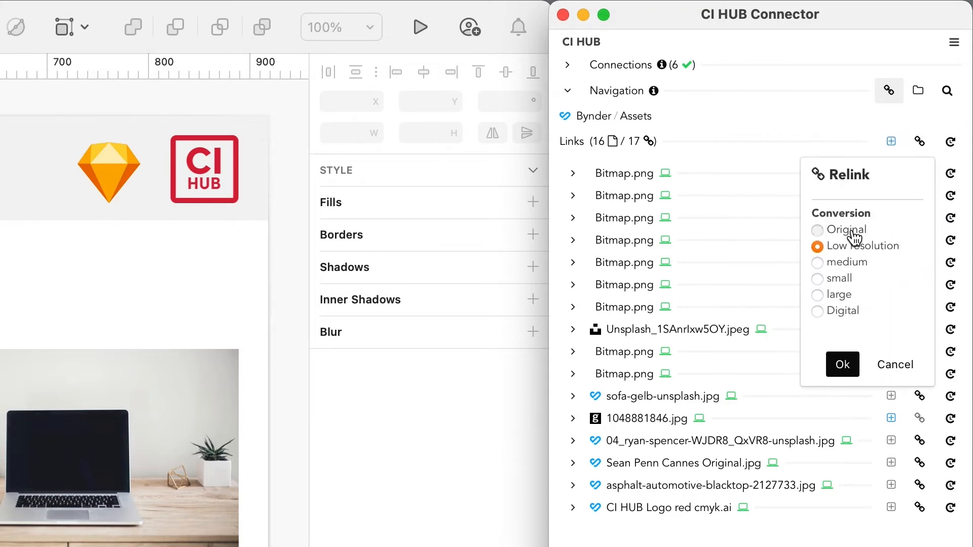
left_click(896, 365)
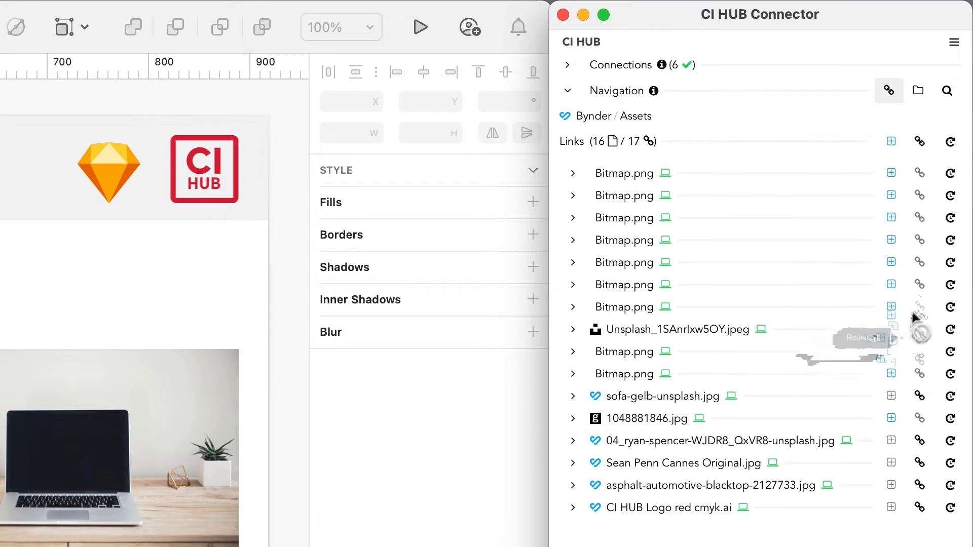
left_click(952, 143)
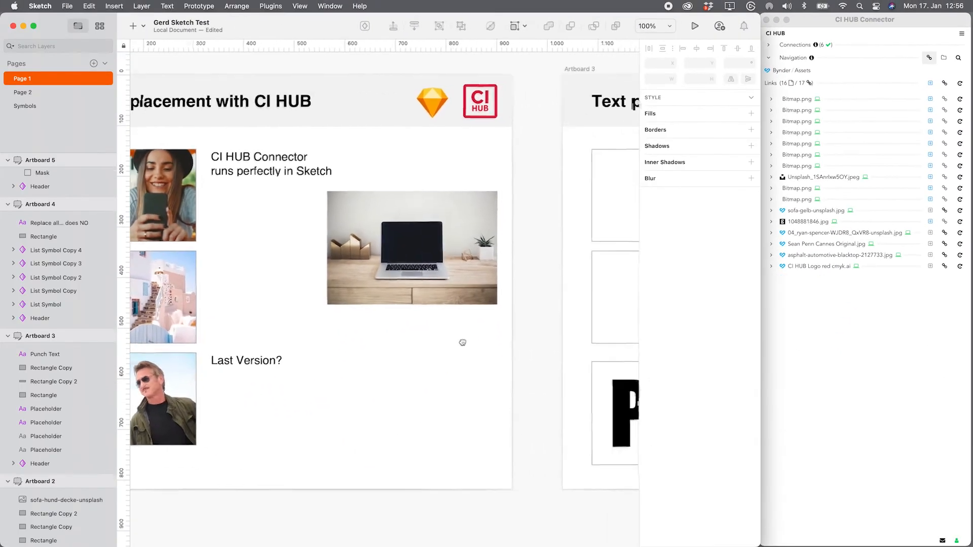
Browse the Bynder Assets folder and add the 03_woodwatch photo as fill to the upper empty rectangle on Artboard 3.
scroll(459, 341, "right", 10)
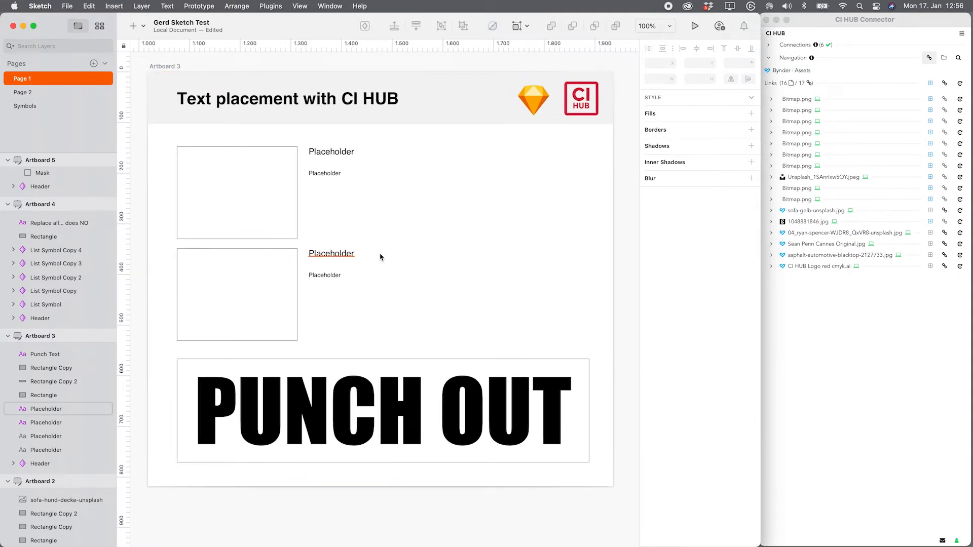
left_click(944, 59)
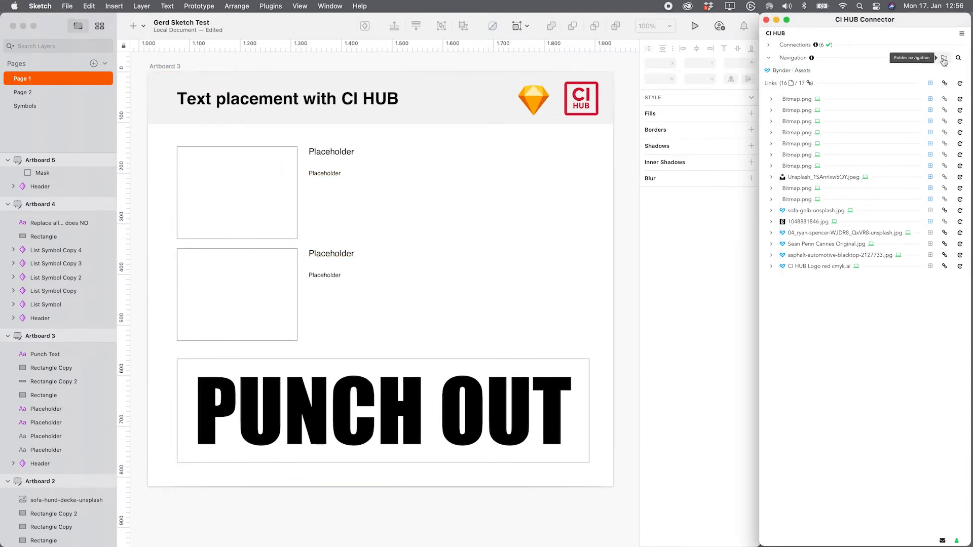
left_click(943, 59)
left_click(256, 208)
left_click(795, 194)
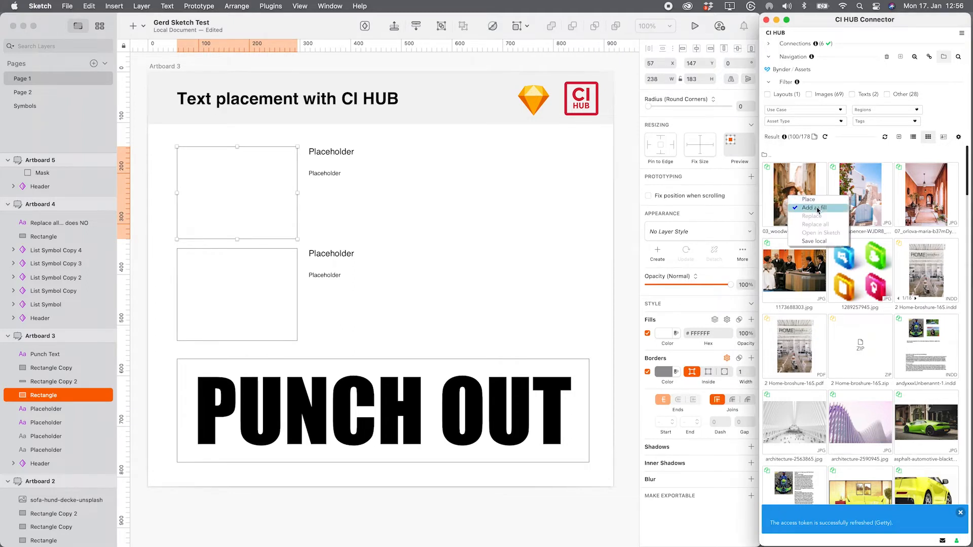
left_click(814, 208)
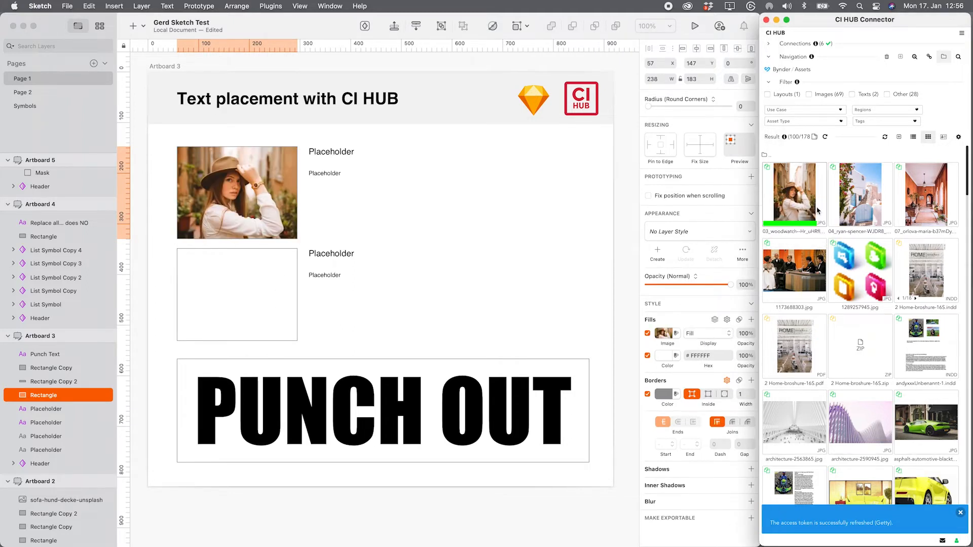
Replace the two placeholder texts beside the woodwatch photo with that asset's Title and Caption metadata.
left_click(785, 187)
left_click(351, 155)
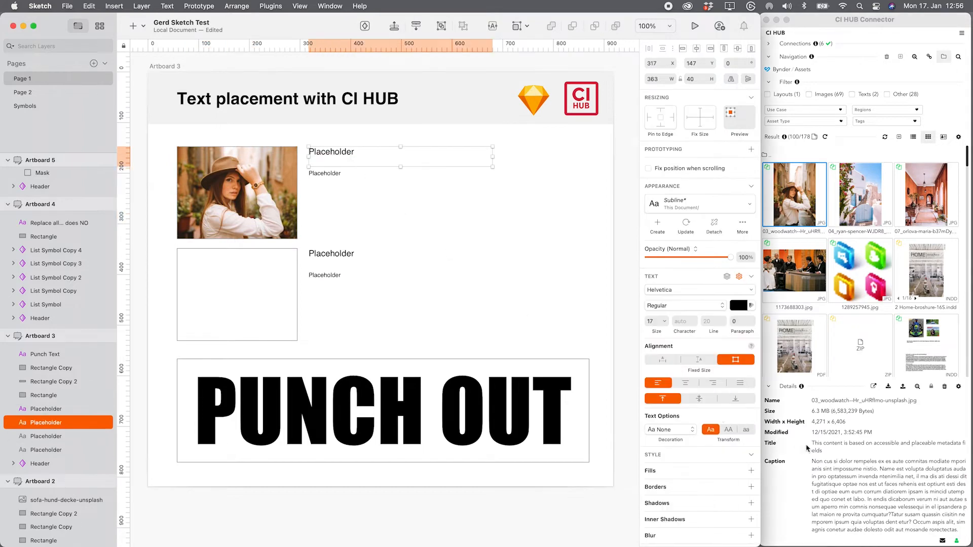
left_click(824, 447)
left_click(350, 188)
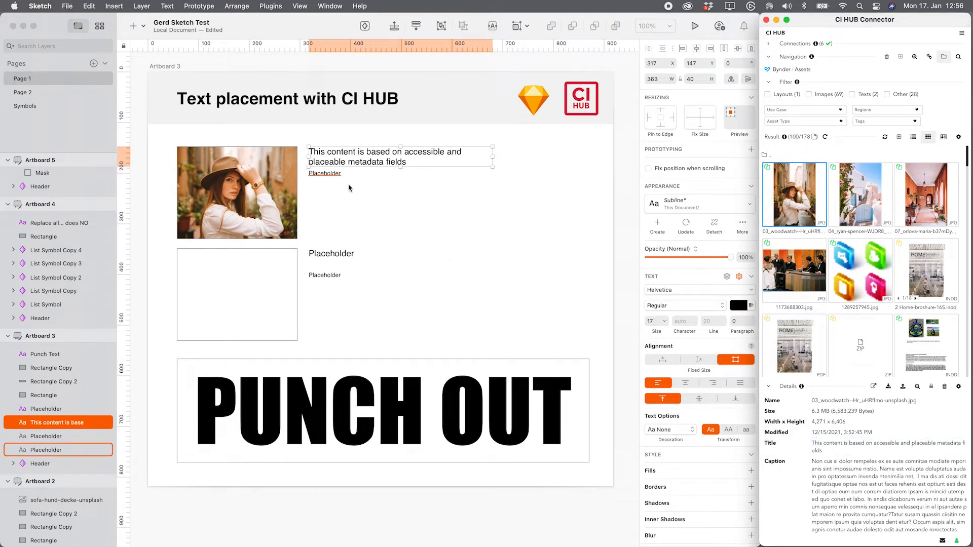
left_click(822, 493)
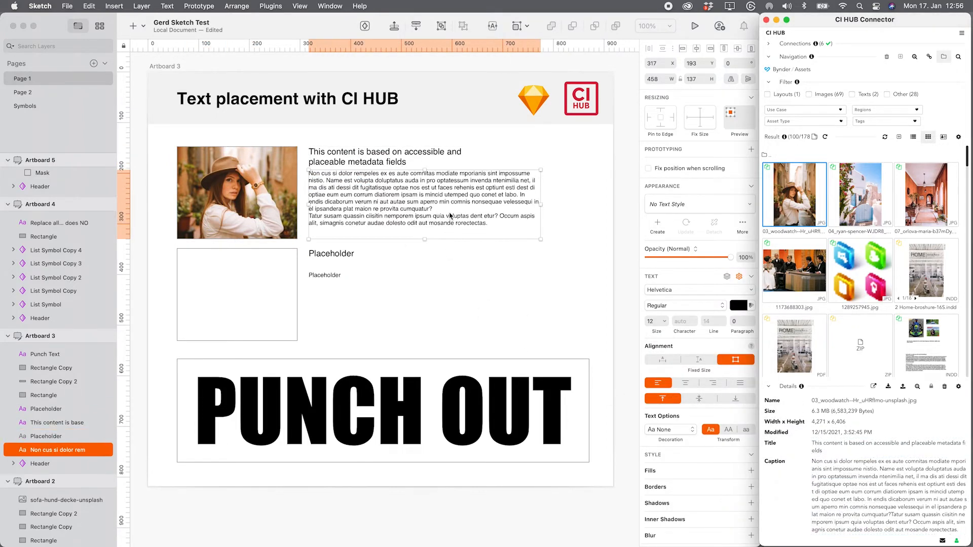
Search Bynder for "tourist" and add Tourist taking picture.jpeg as fill to the second empty rectangle on Artboard 3.
left_click(274, 283)
left_click(958, 56)
left_click(887, 72)
type("tourist")
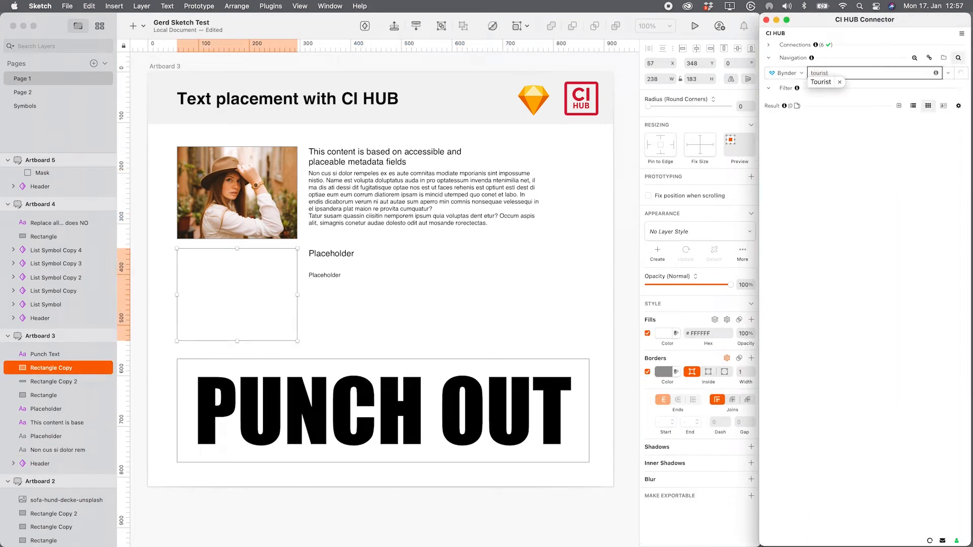
right_click(786, 156)
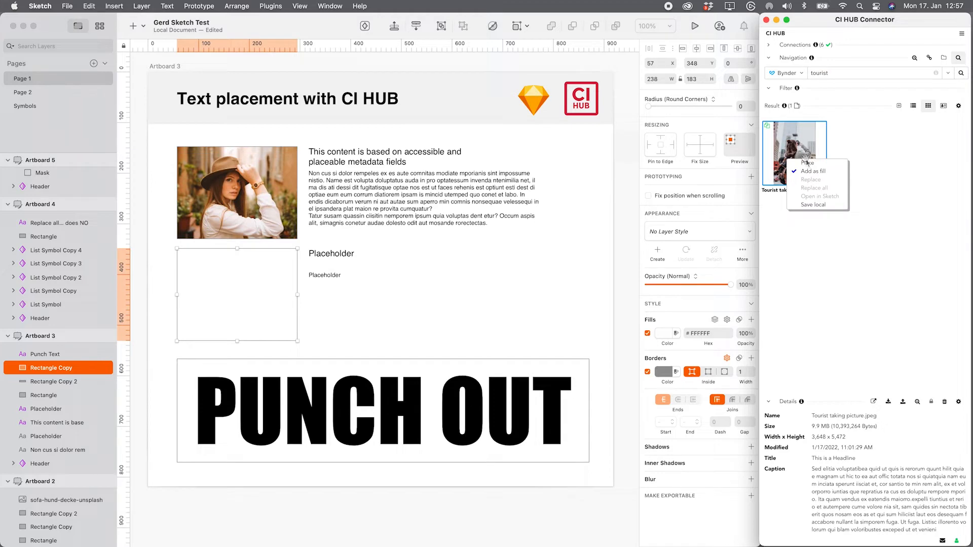
left_click(811, 172)
Replace the two placeholder texts beside the tourist photo with that asset's Title and Caption metadata.
left_click(351, 260)
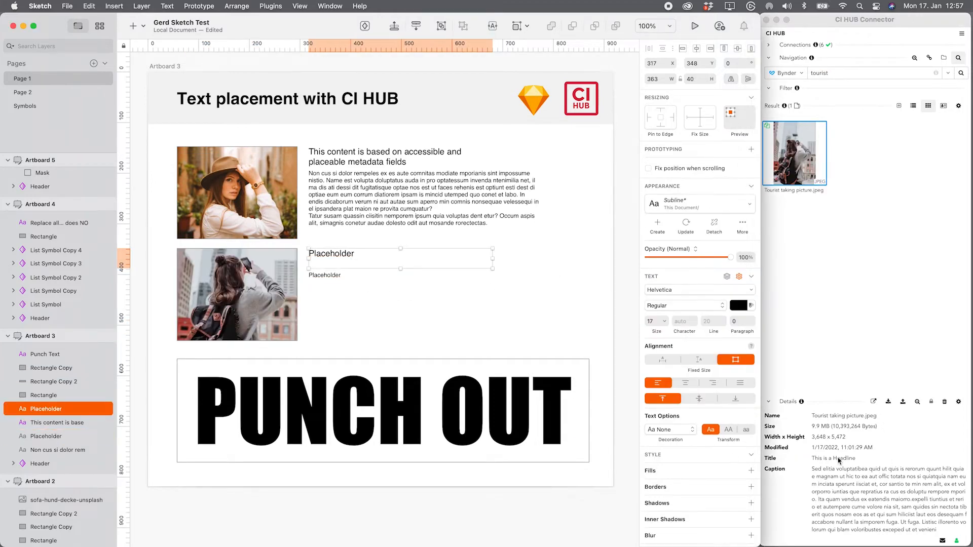
left_click(770, 457)
left_click(412, 306)
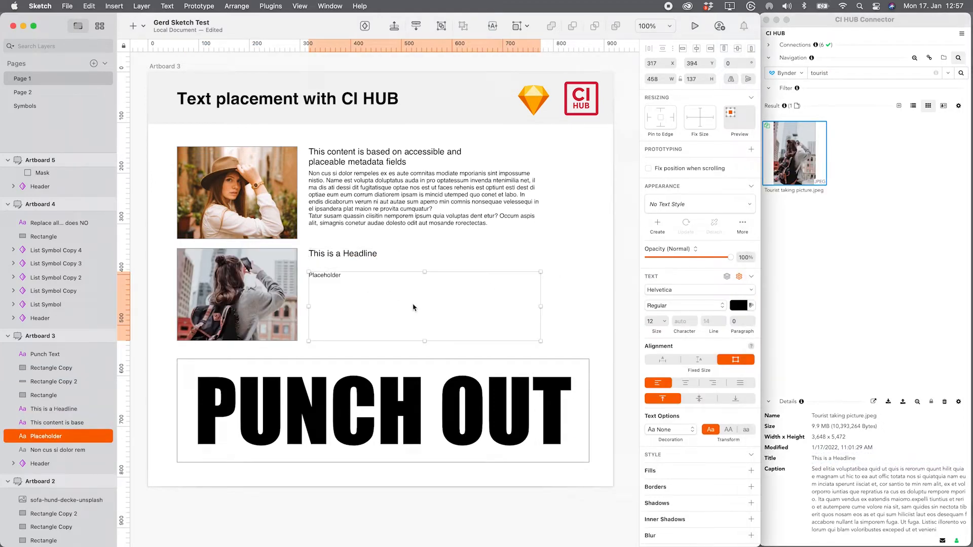
left_click(839, 489)
left_click(597, 313)
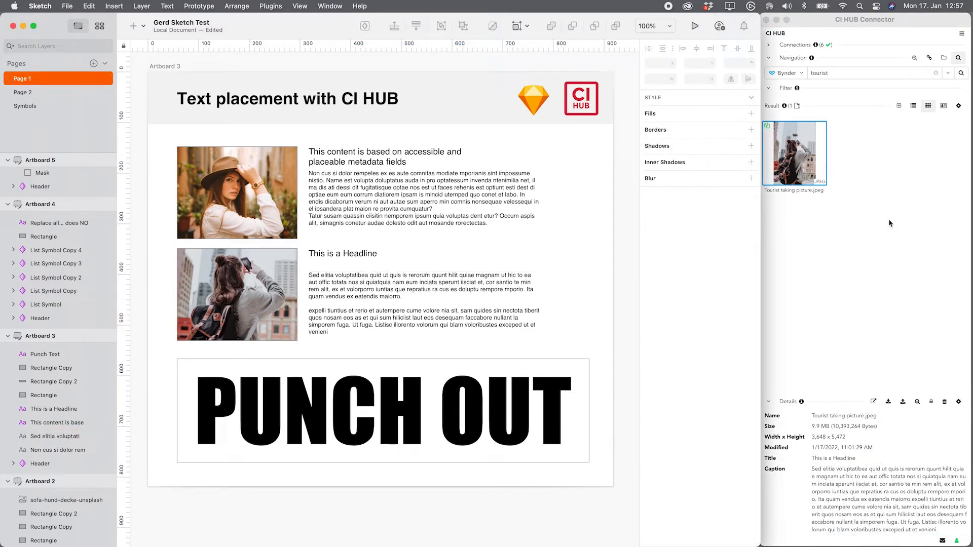
Search Bynder for "city" and add Citylights in the night.jpg as fill to the PUNCH OUT text.
left_click(943, 60)
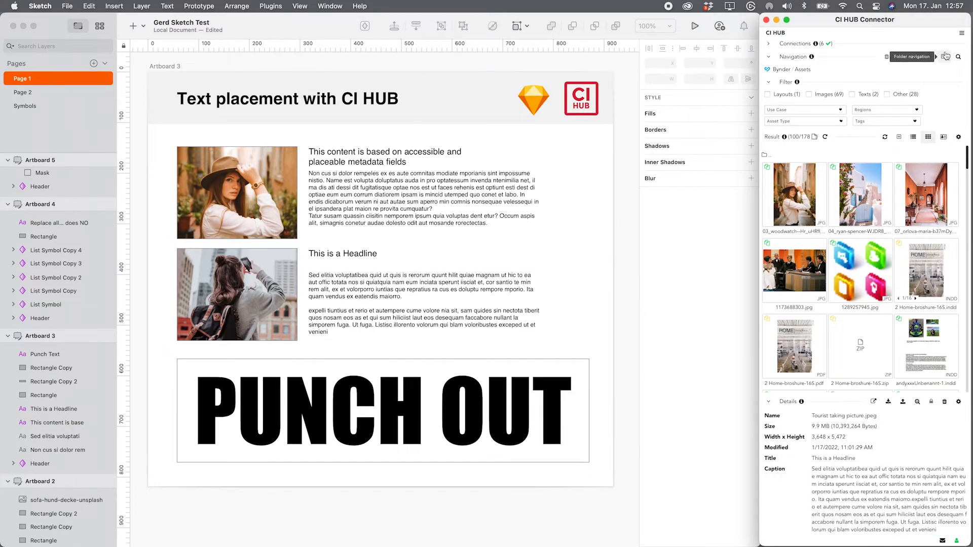
left_click(959, 57)
key("super+a")
type("city")
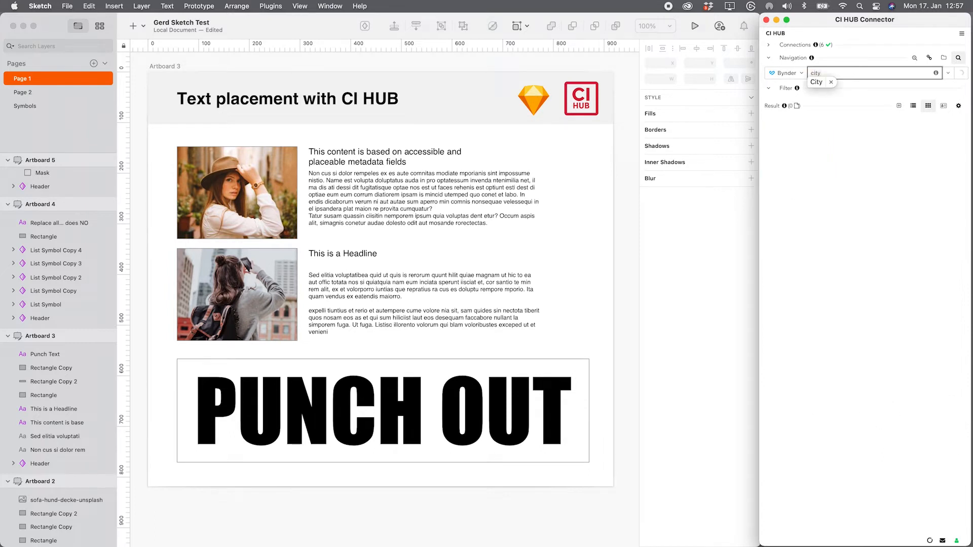
left_click(390, 395)
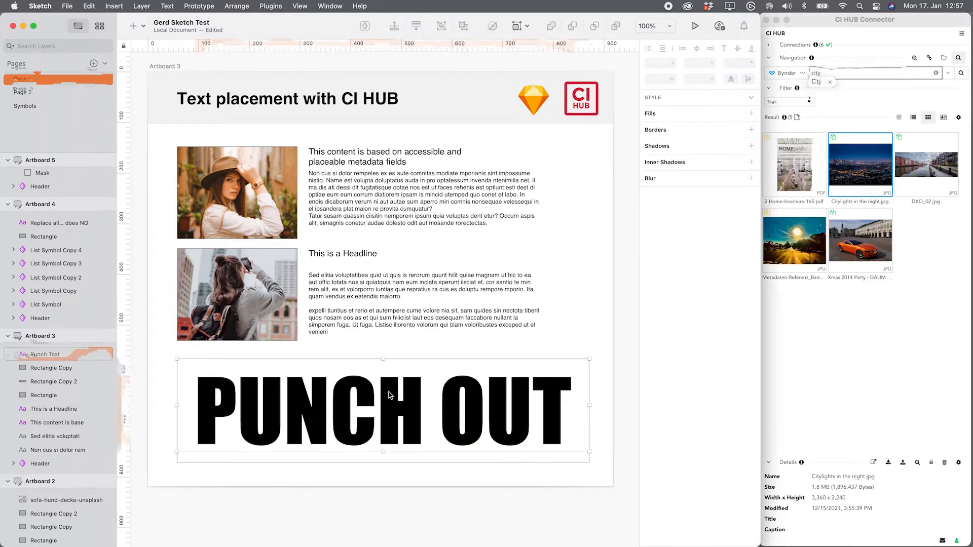
right_click(842, 166)
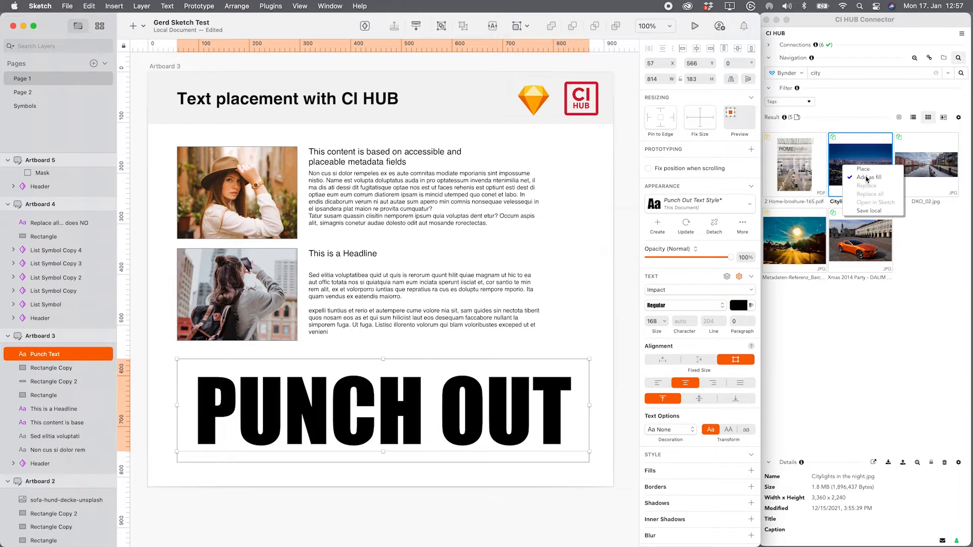
left_click(867, 178)
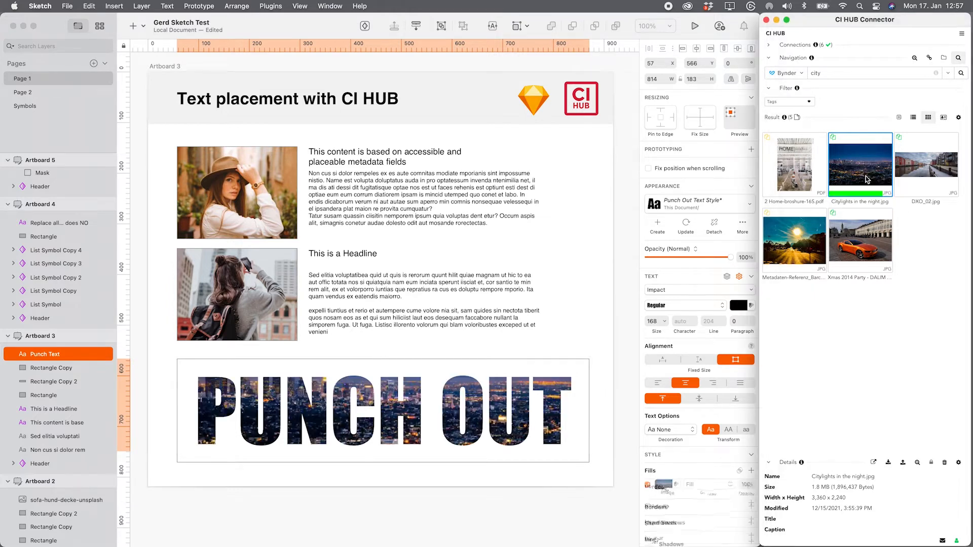
Add Citylights in the night.jpg as fill to the rectangle behind the PUNCH OUT text.
left_click(384, 462)
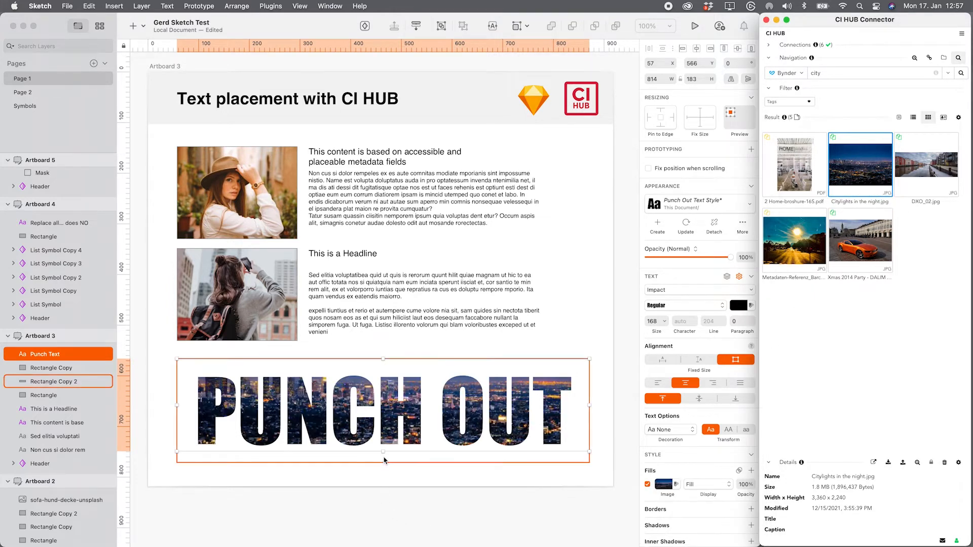
right_click(860, 163)
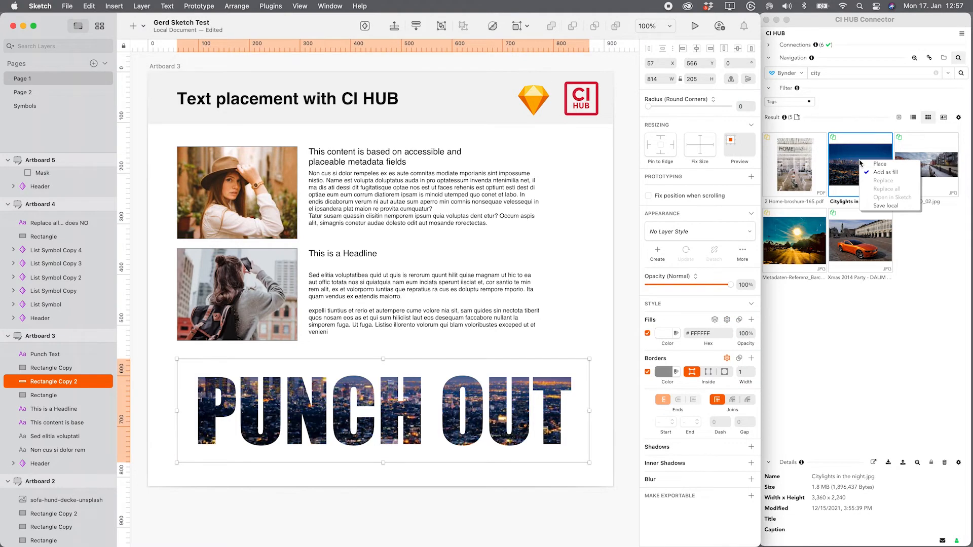
left_click(892, 173)
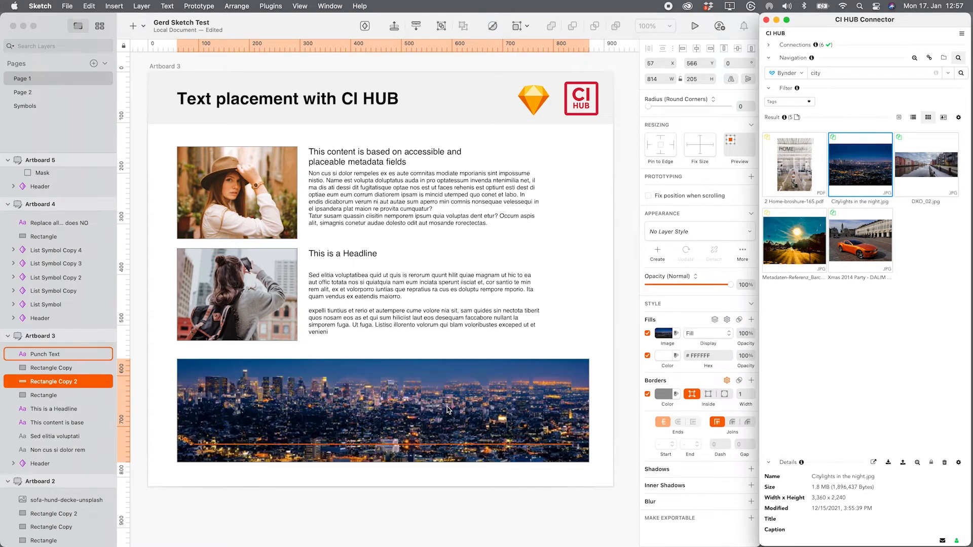
Extend the PUNCH OUT text box to a height of 204 to match the rectangle, and reapply the Punch Out Text Style.
left_click(383, 453)
left_click_drag(383, 451, 381, 463)
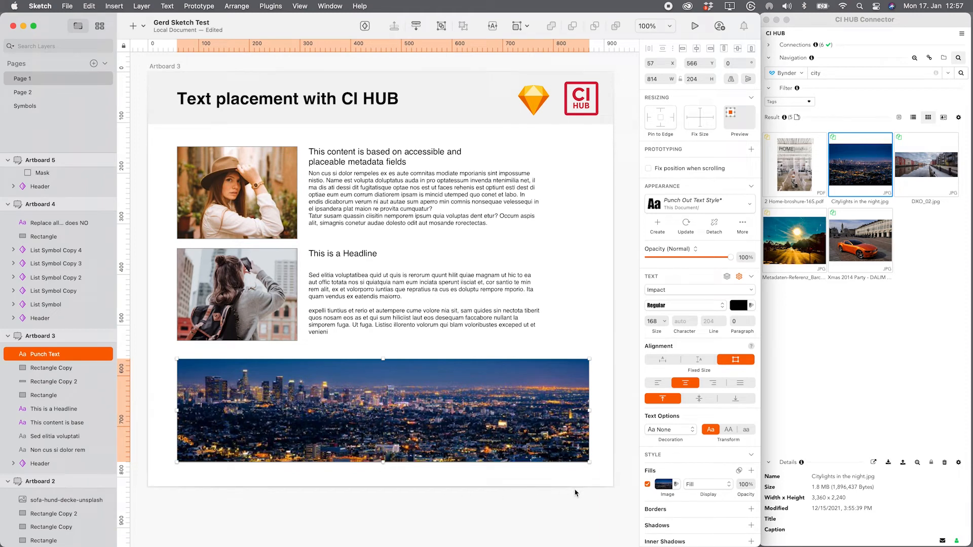
left_click(750, 206)
left_click(675, 324)
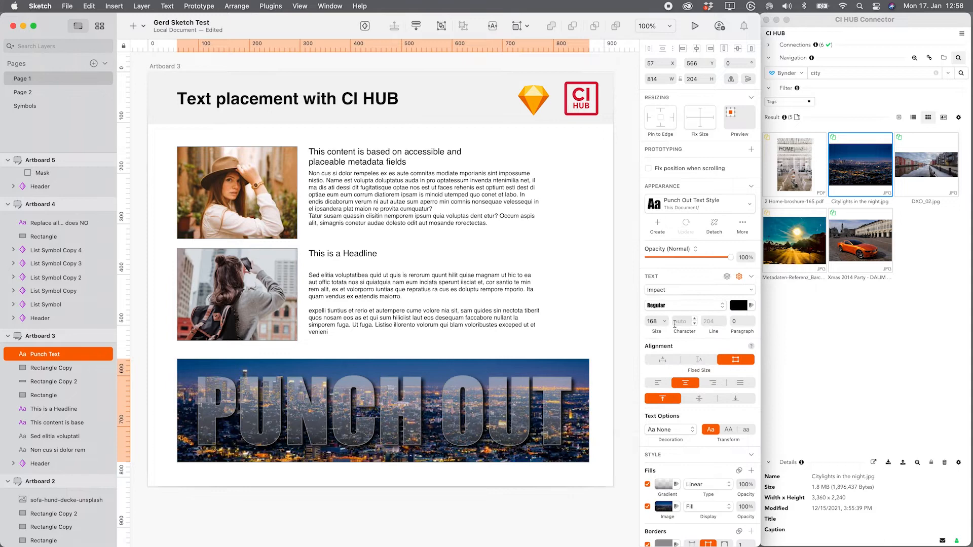
left_click(604, 487)
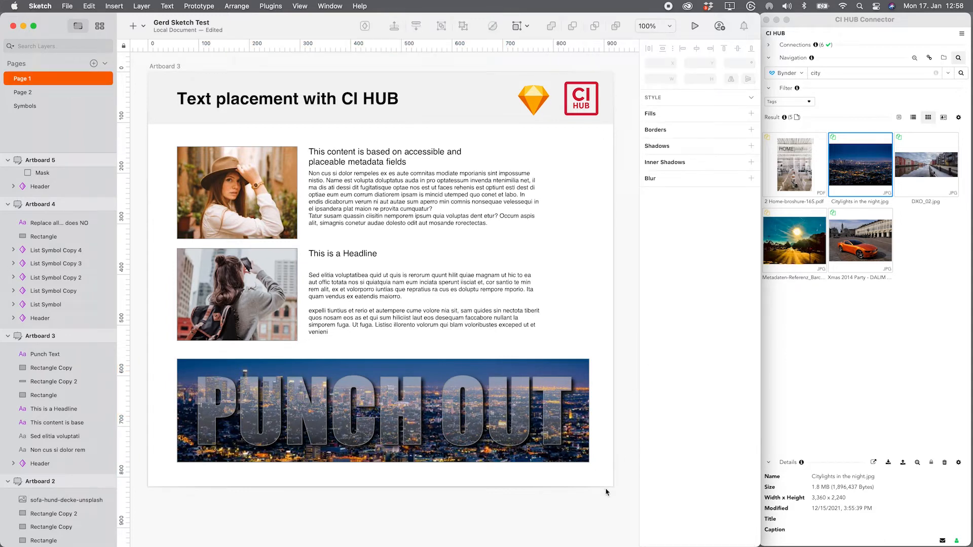
Inspect the linked file Punch Text.png in the document's links and locate its layer on the artboard.
left_click(930, 59)
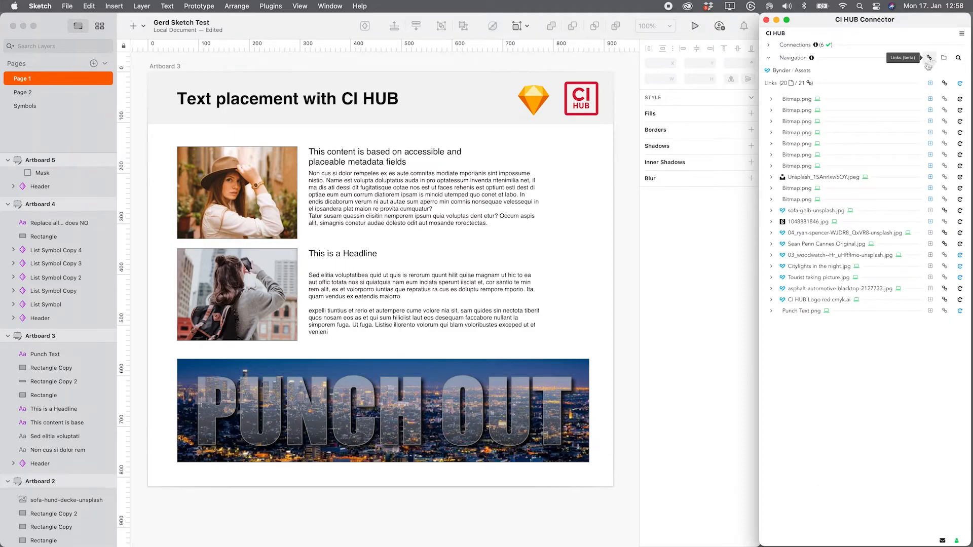
left_click(772, 310)
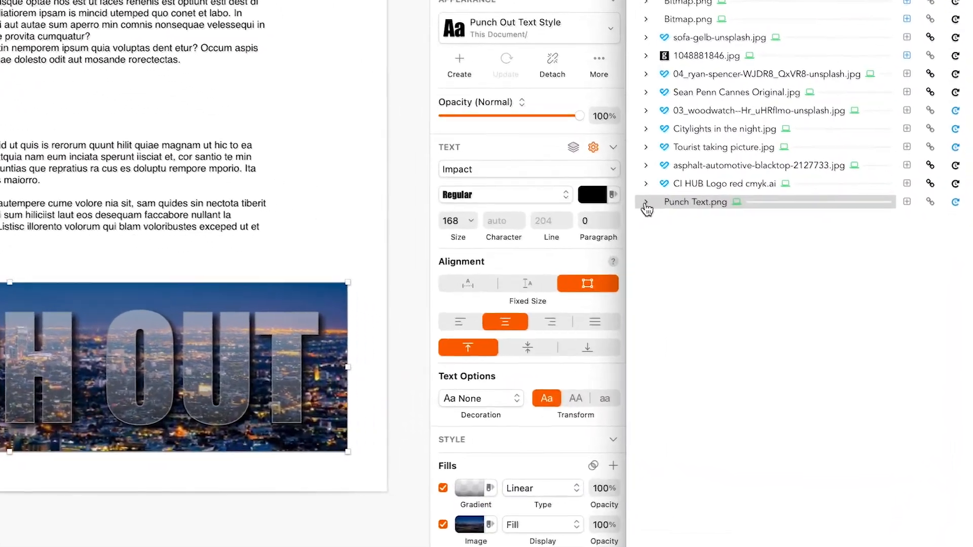
left_click(676, 230)
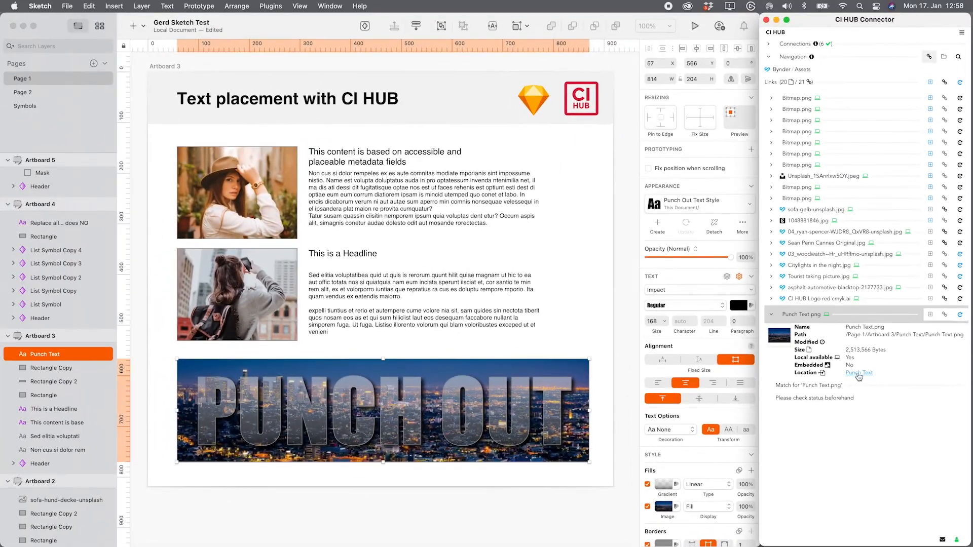
left_click(561, 483)
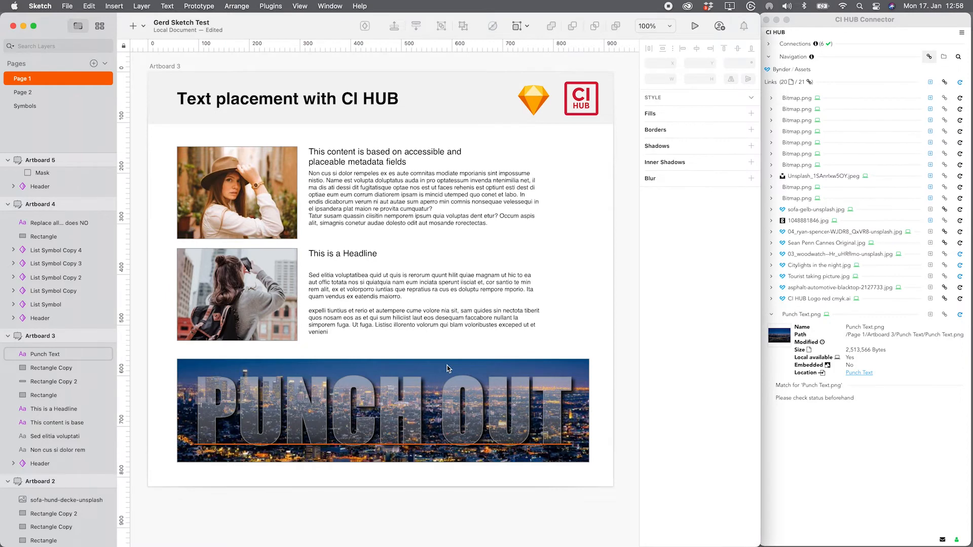
Open the symbol source of the first list item on Artboard 4 and return to the instance.
scroll(447, 366, "right", 10)
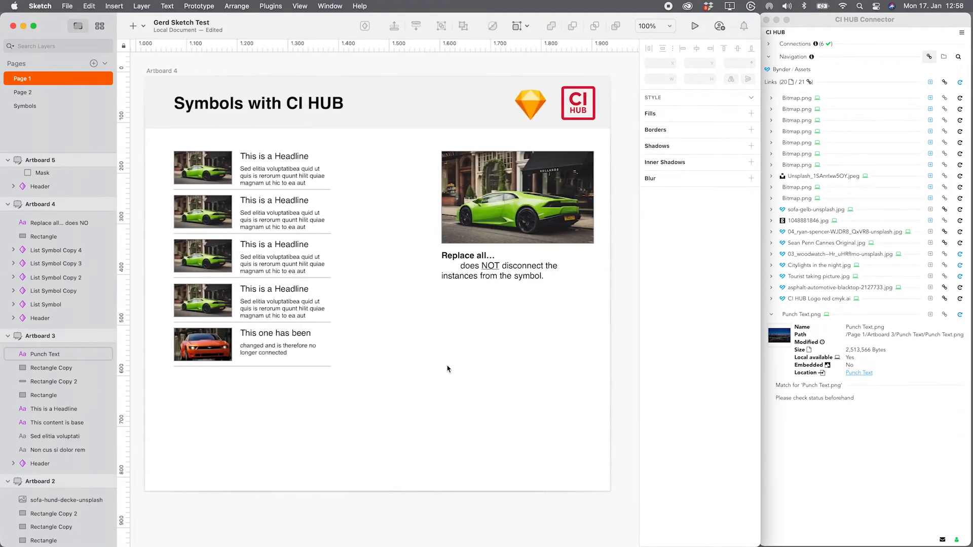
double_click(205, 171)
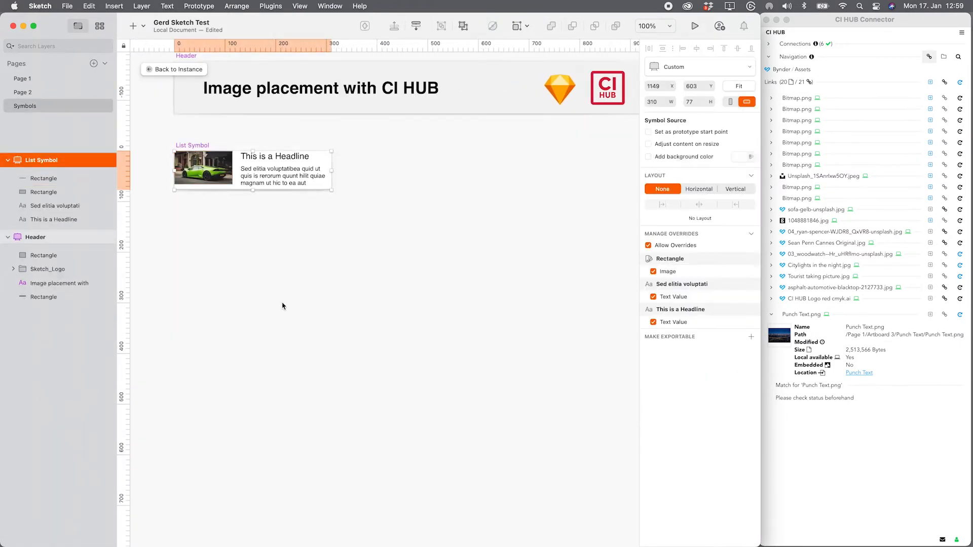
left_click(190, 69)
Replace all uses of the large green car image on Artboard 4 with AdobeStock_52999816.jpeg from Bynder's Assets folder.
left_click(516, 195)
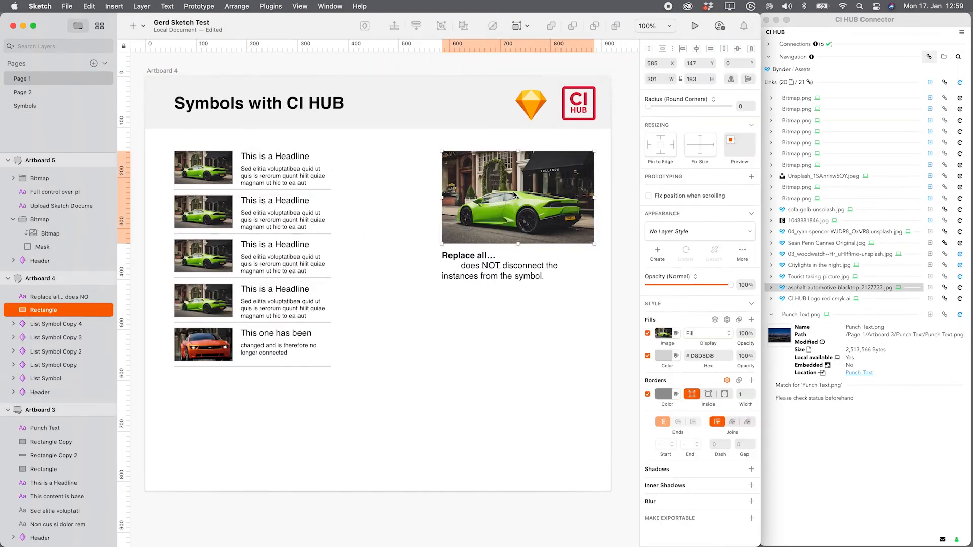
left_click(943, 57)
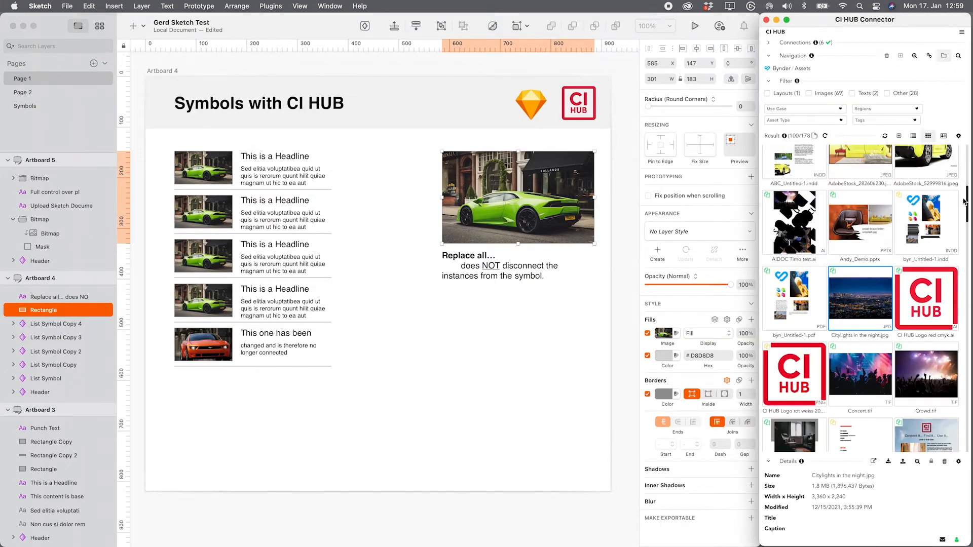
left_click(920, 211)
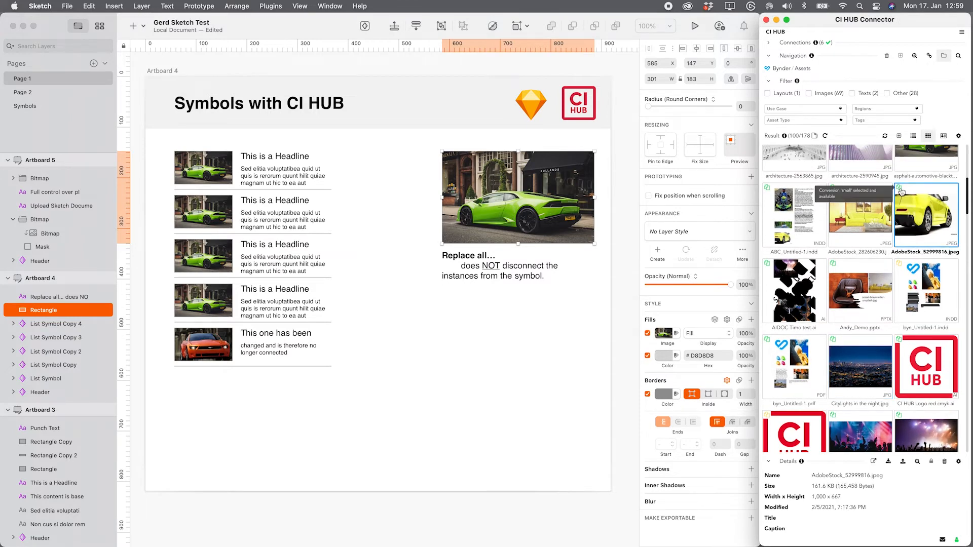
right_click(864, 220)
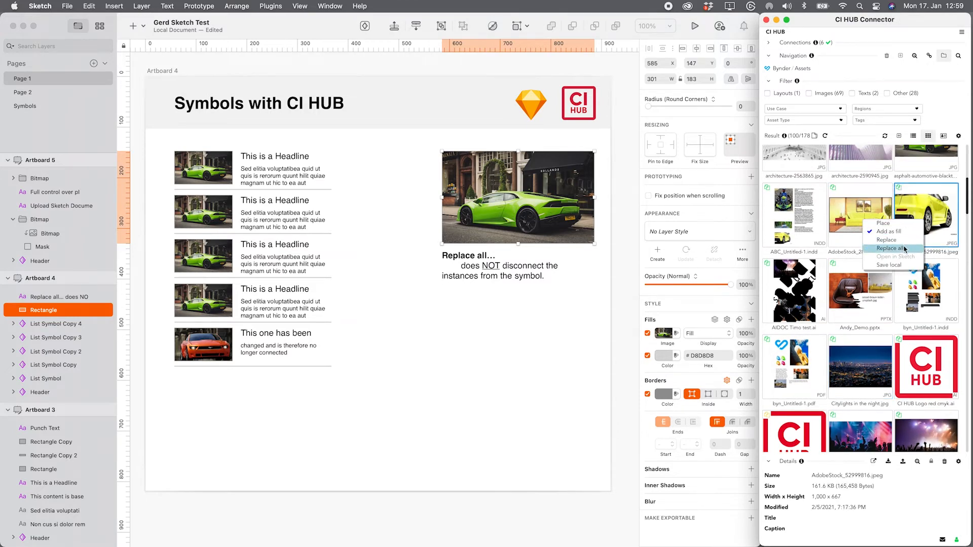
left_click(905, 249)
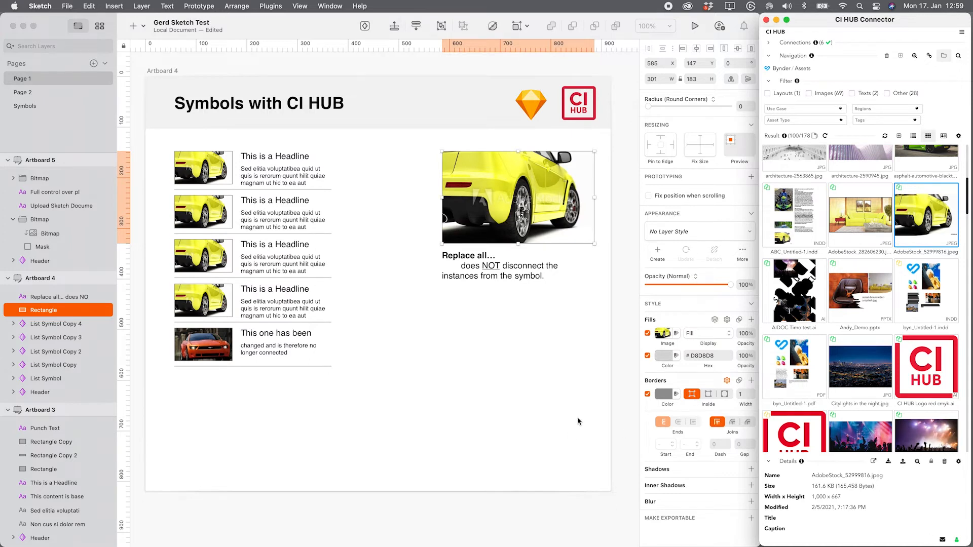
Check the image overrides of the first, second and last list items, and view the List Symbol's source.
left_click(203, 172)
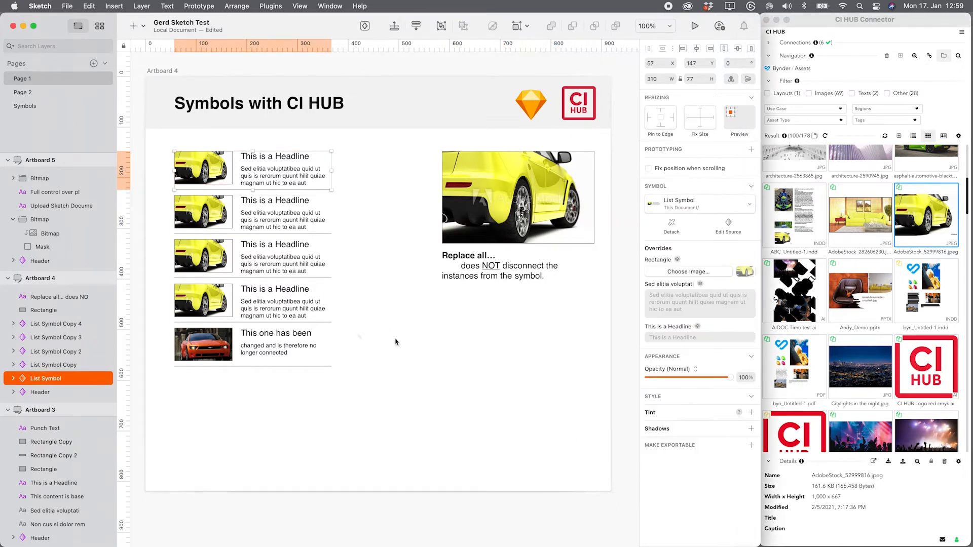
left_click(207, 219)
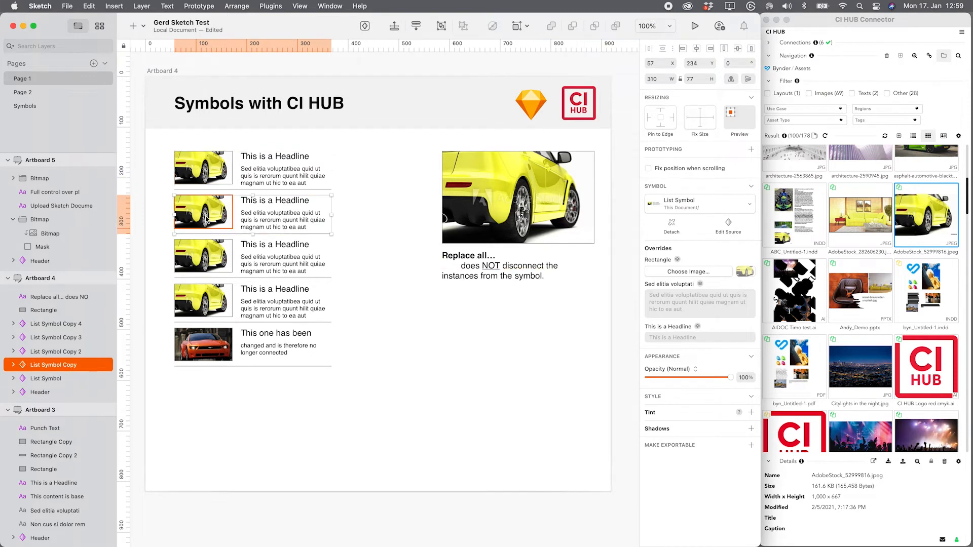
left_click(222, 351)
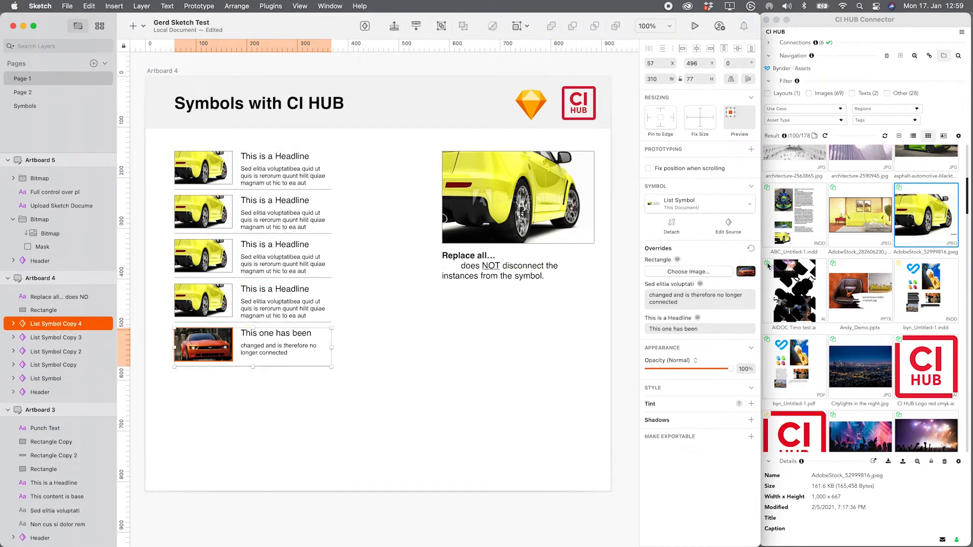
left_click(561, 331)
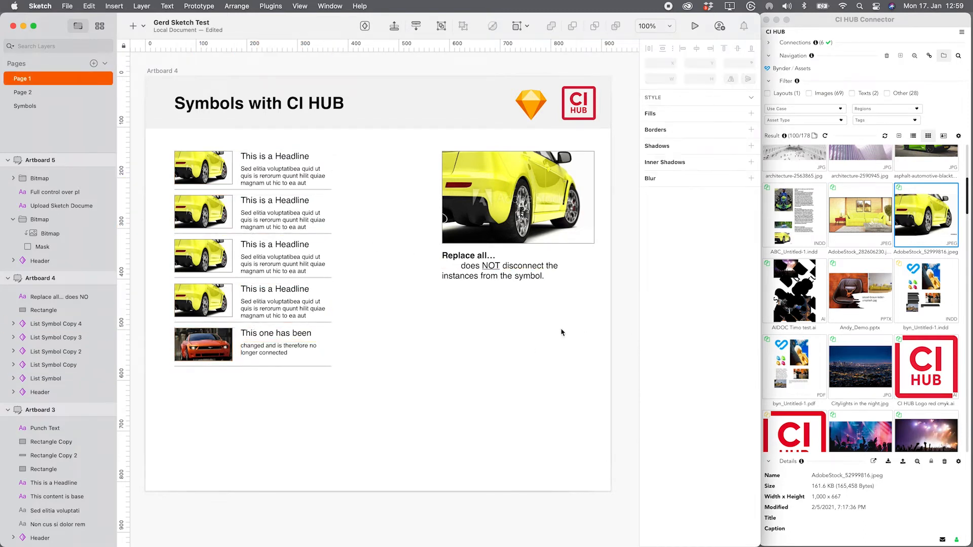
double_click(203, 167)
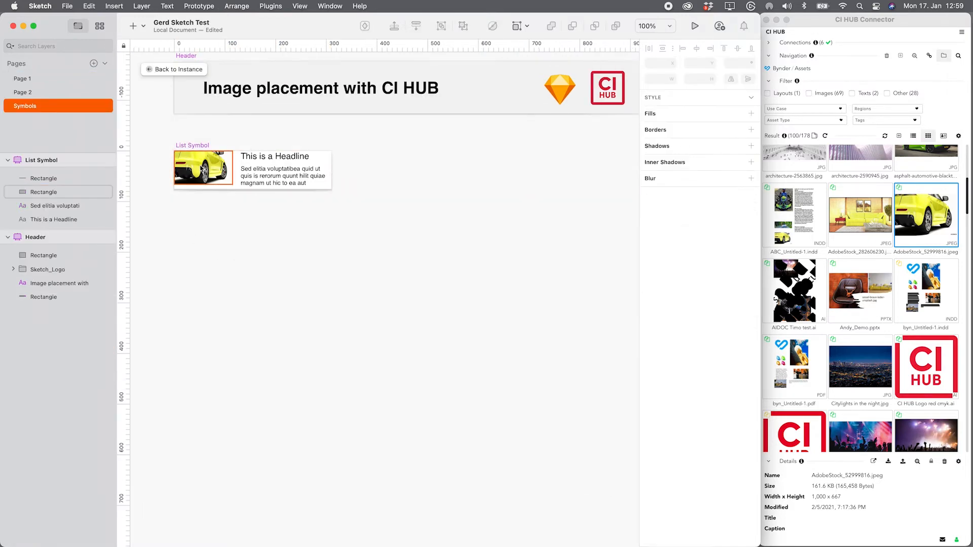
left_click(173, 69)
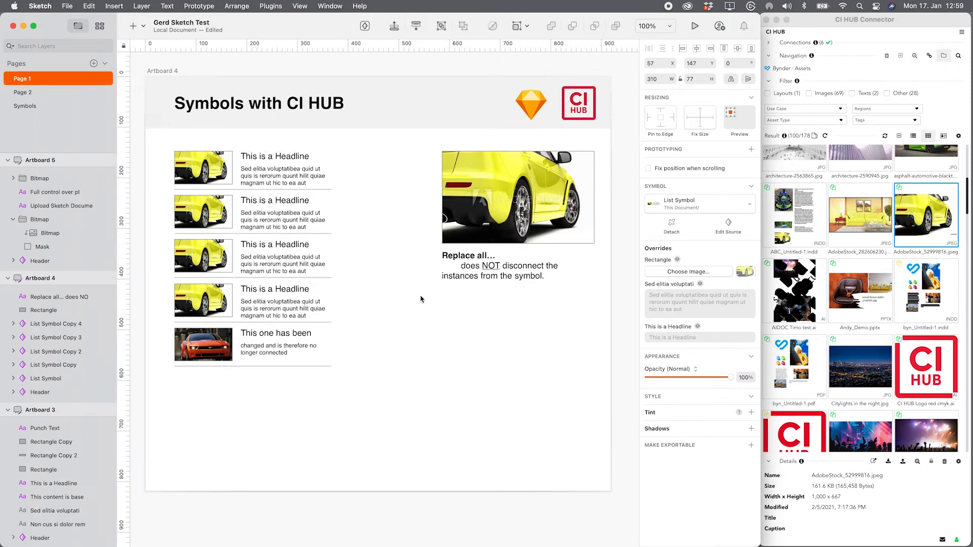
Inspect the link details of AdobeStock_52999816.jpg, locate both rectangles that use it, and return to Page 1.
left_click(929, 56)
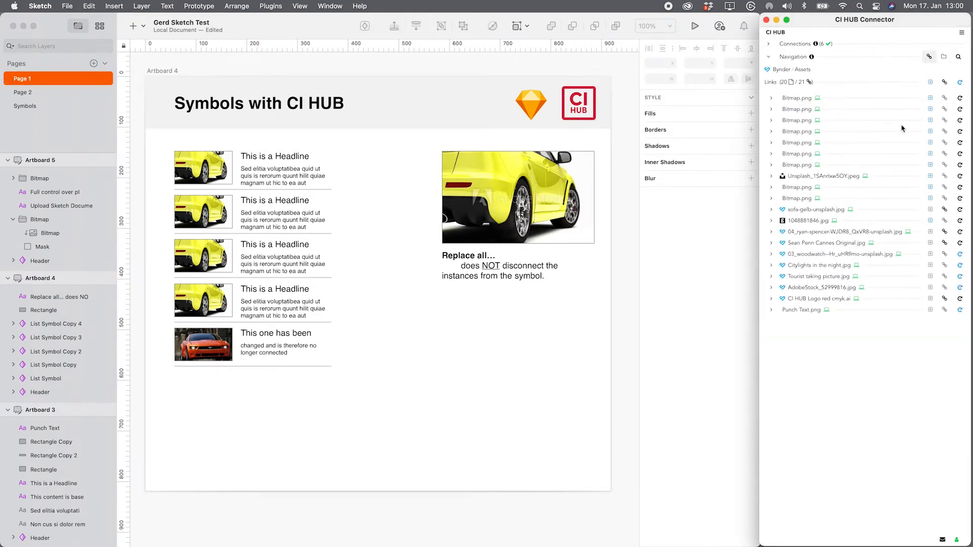
left_click(548, 213)
left_click(772, 292)
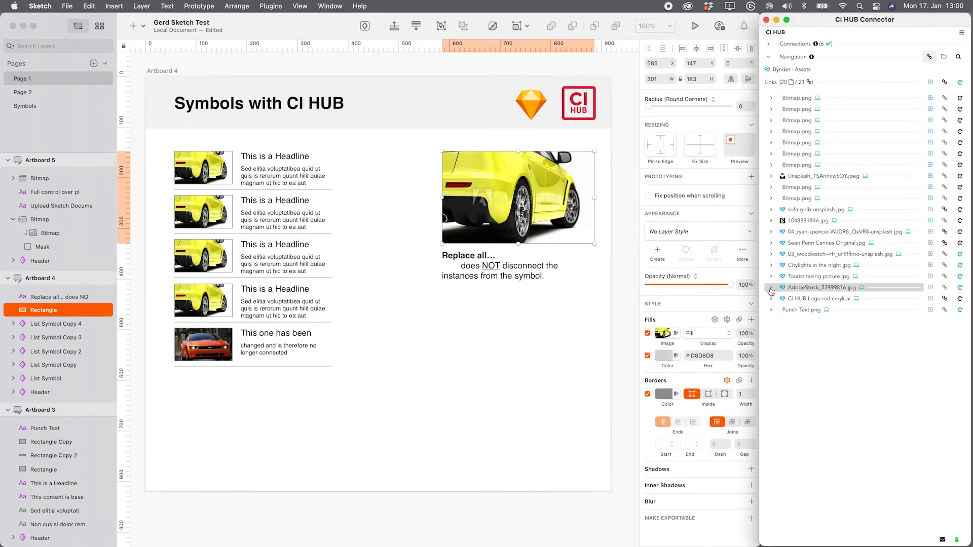
left_click(857, 358)
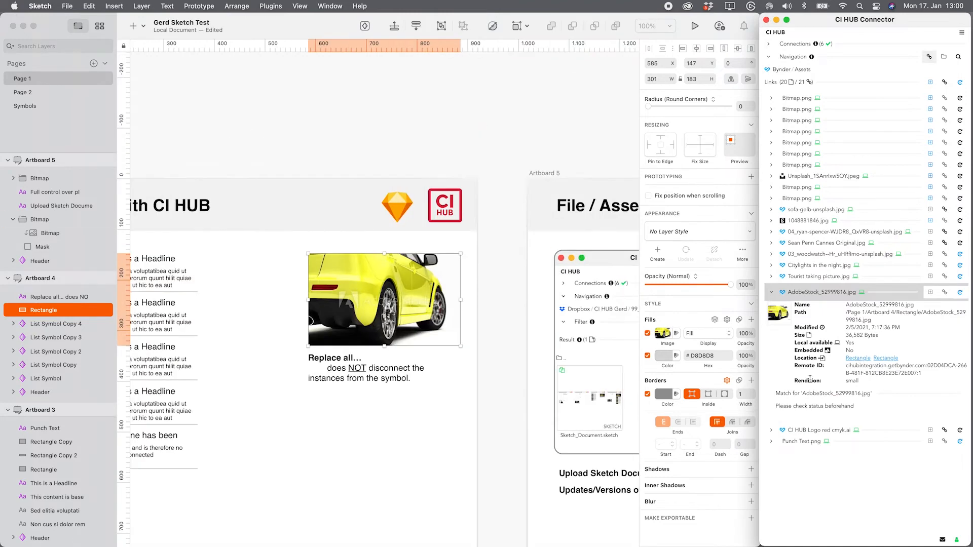
left_click(885, 359)
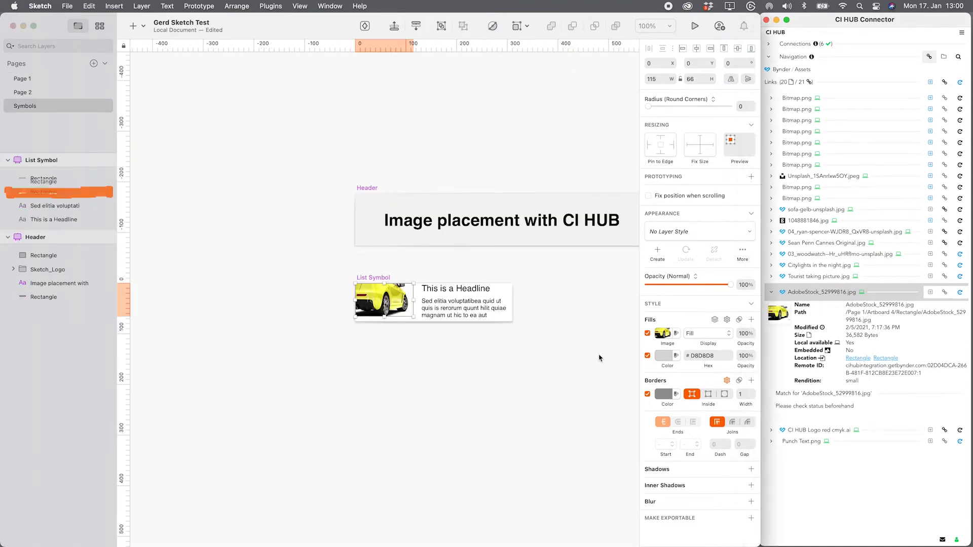
left_click(32, 80)
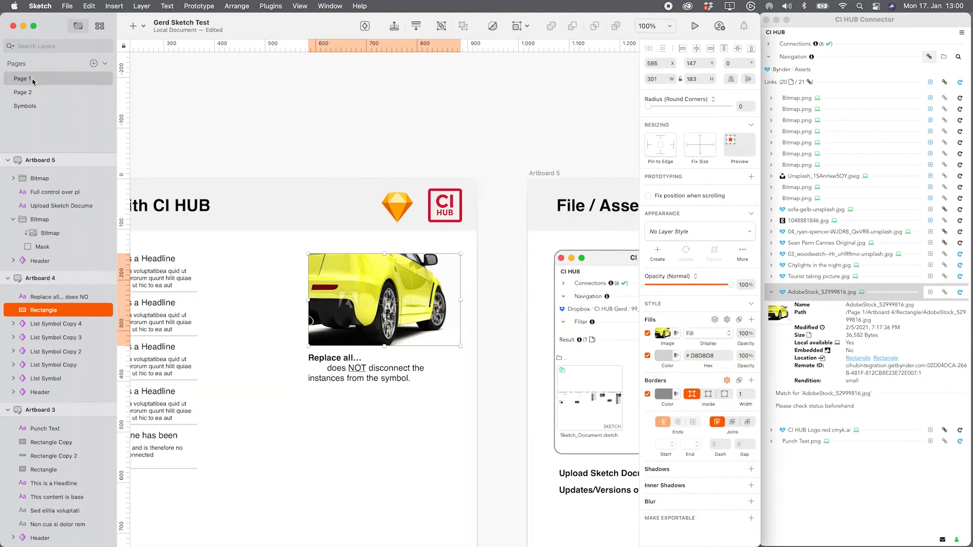
left_click_drag(386, 183, 408, 174)
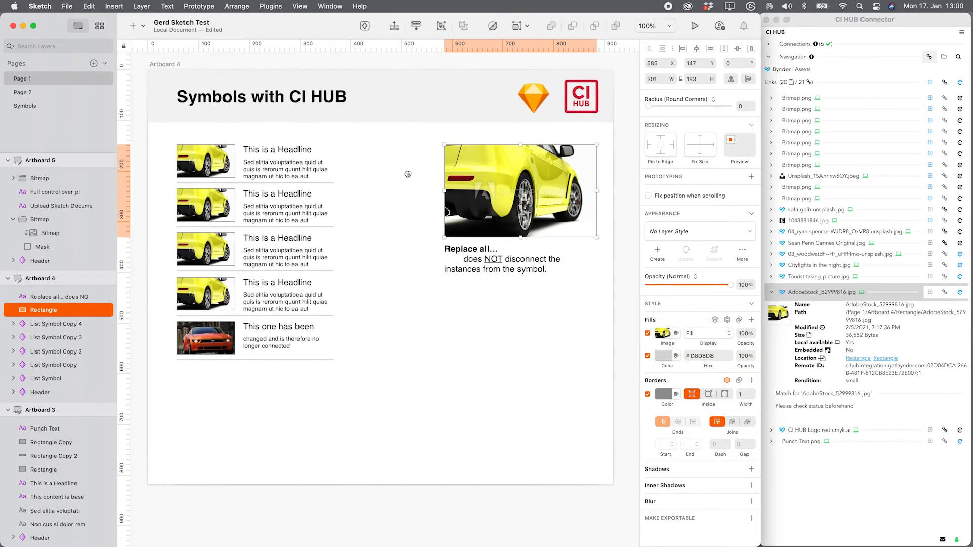
Replace all uses of the yellow car image with asphalt-automotive-blacktop-2127733.jpg from Bynder's Assets folder.
left_click(945, 60)
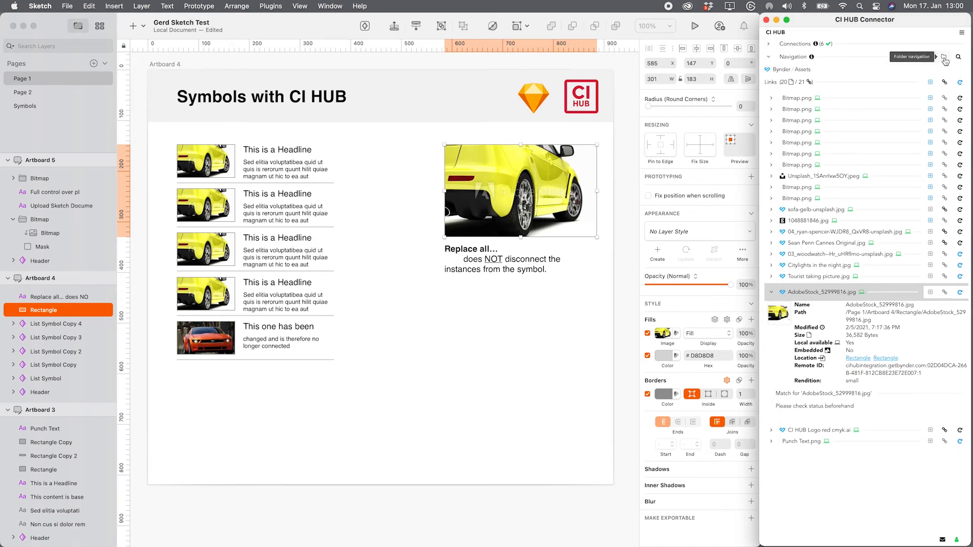
left_click(945, 60)
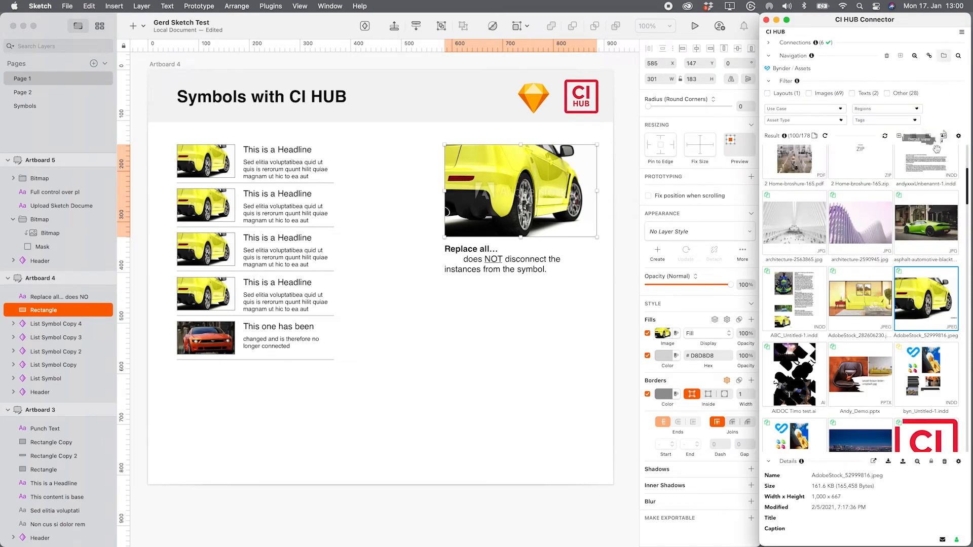
right_click(933, 233)
left_click(911, 260)
left_click(548, 357)
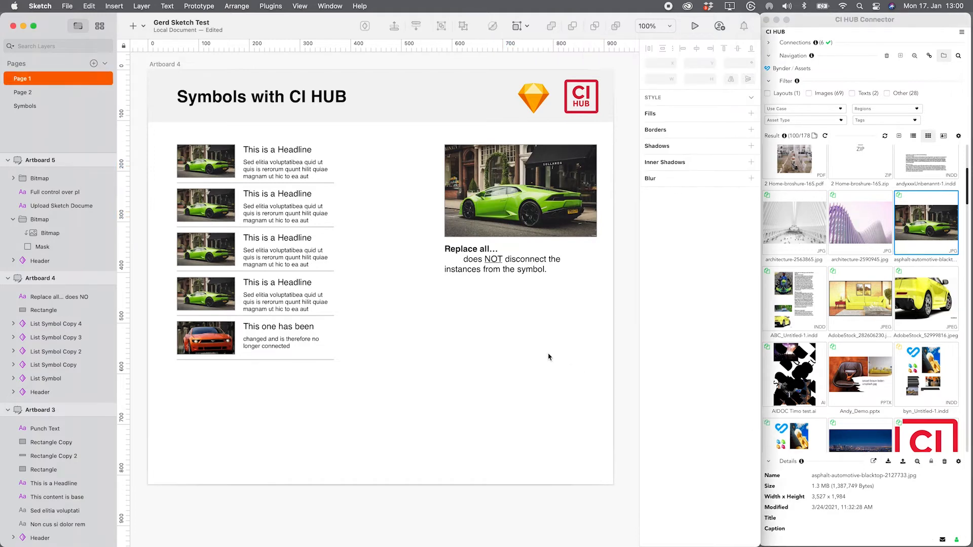
Go to the File / Asset Management artboard and select the Upload Sketch Documents text.
scroll(549, 349, "right", 10)
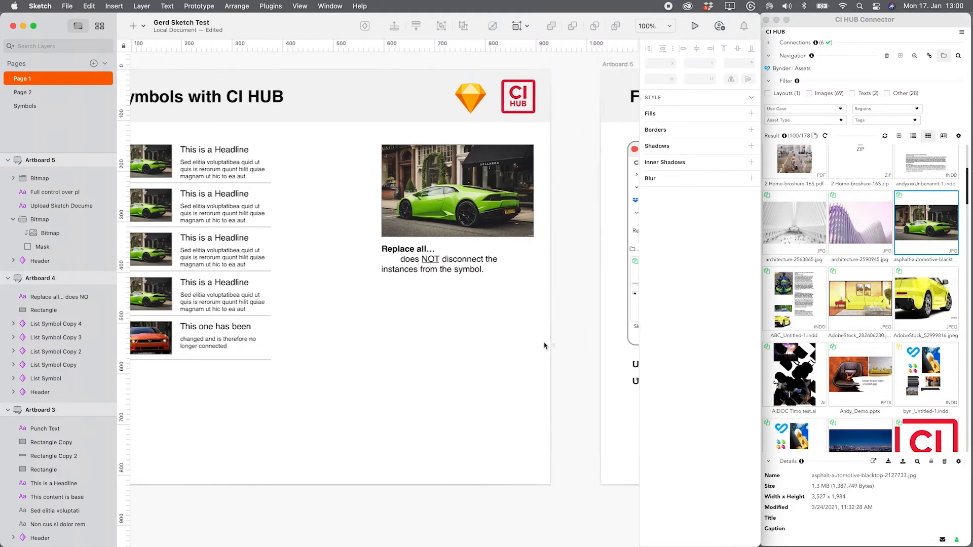
scroll(544, 347, "up", 3)
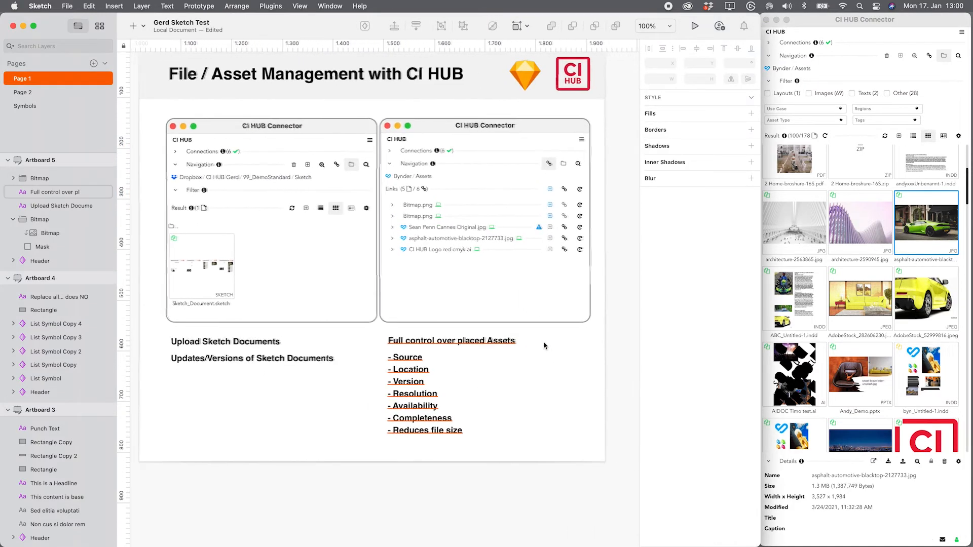
scroll(544, 346, "right", 2)
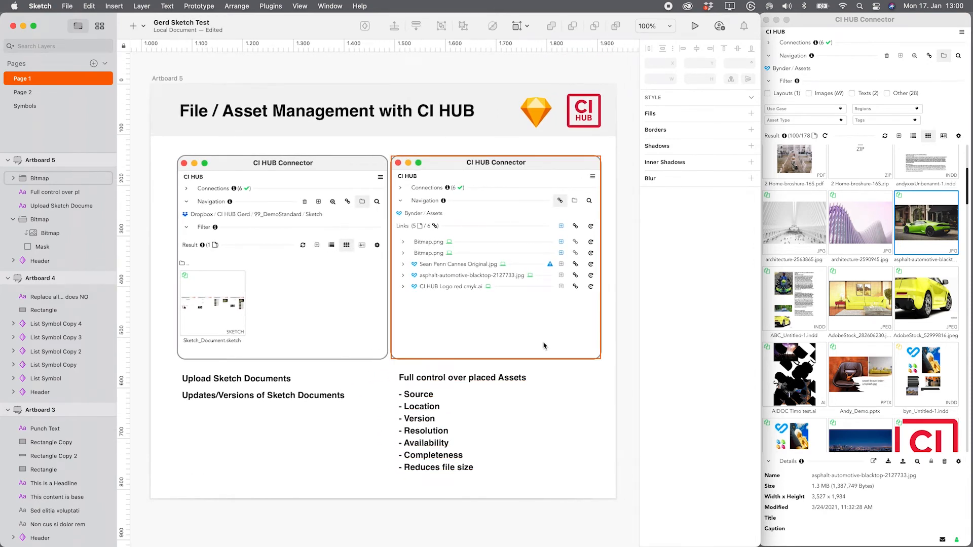
left_click(204, 383)
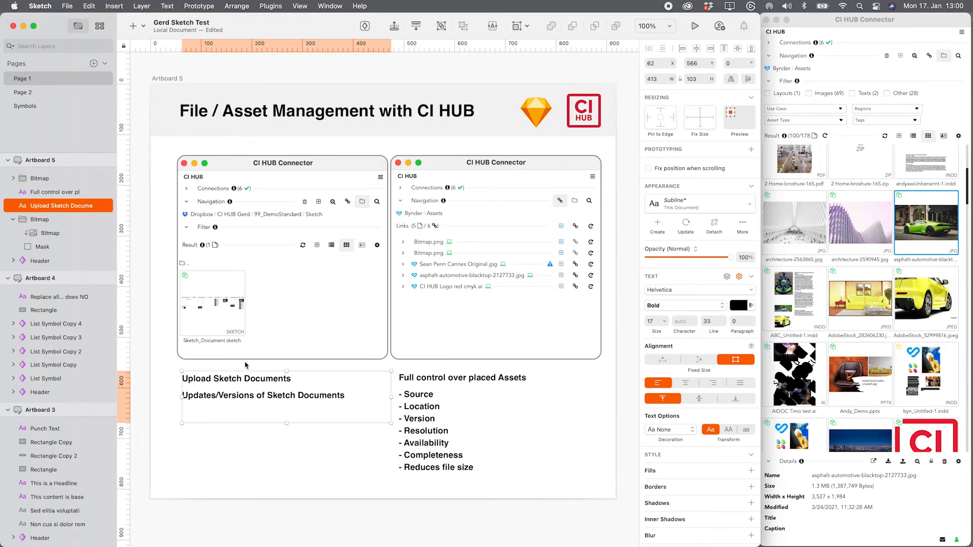
Set up adding the active Sketch document's own file to Bynder's Assets folder without submitting it.
left_click(955, 92)
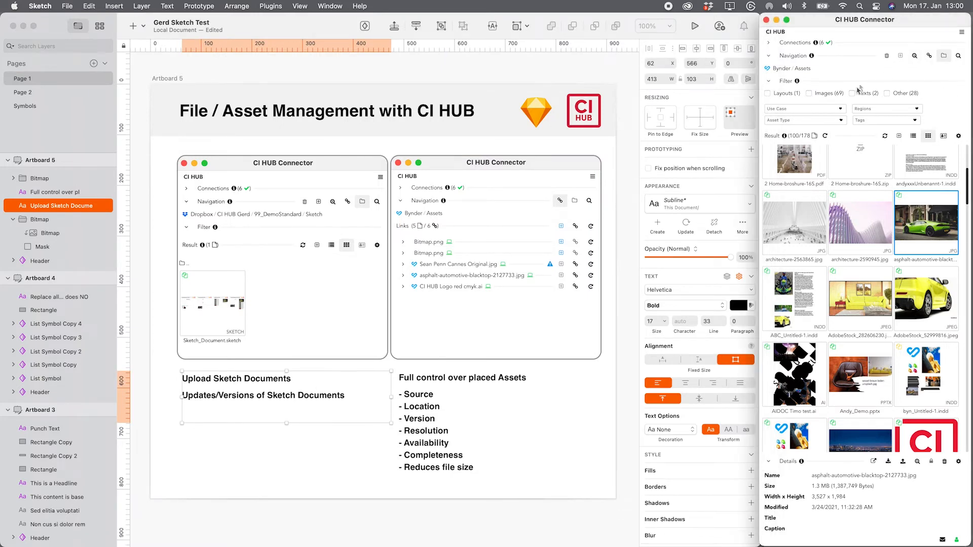
scroll(821, 152, "up", 5)
left_click(899, 136)
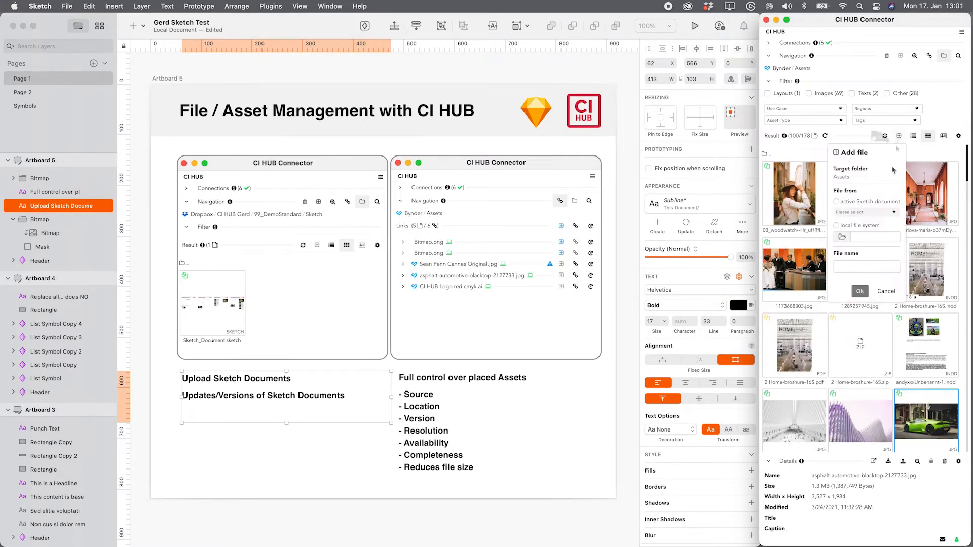
left_click(836, 202)
left_click(890, 212)
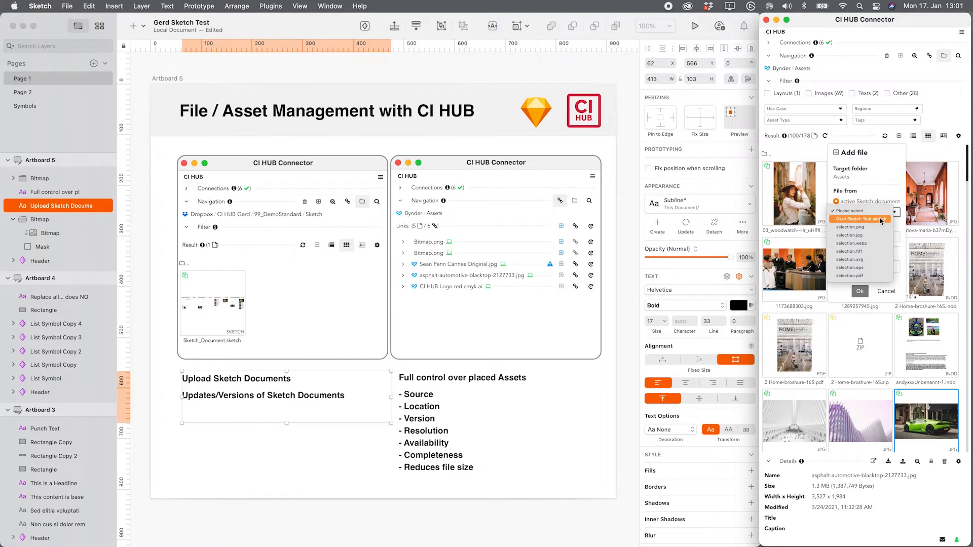
left_click(880, 219)
left_click(574, 405)
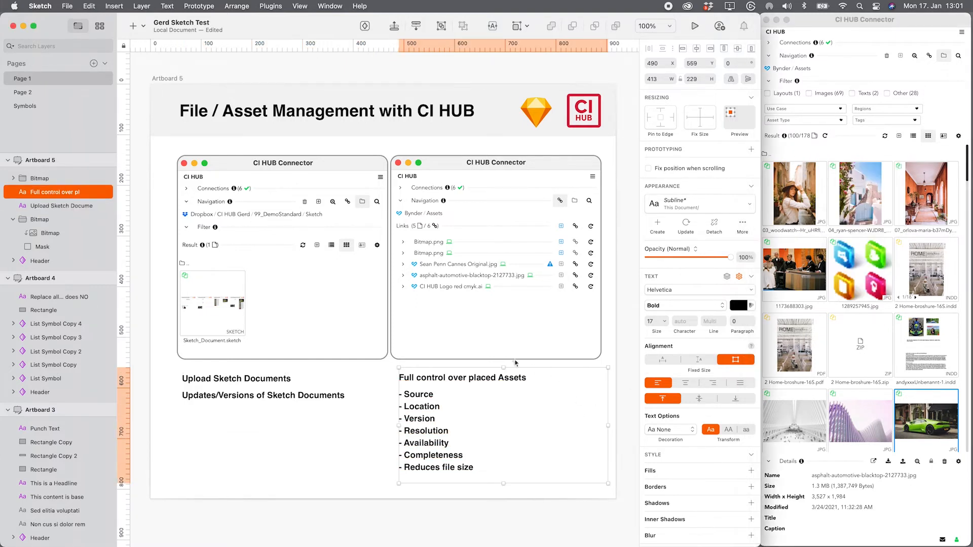
left_click(389, 401)
left_click(395, 410)
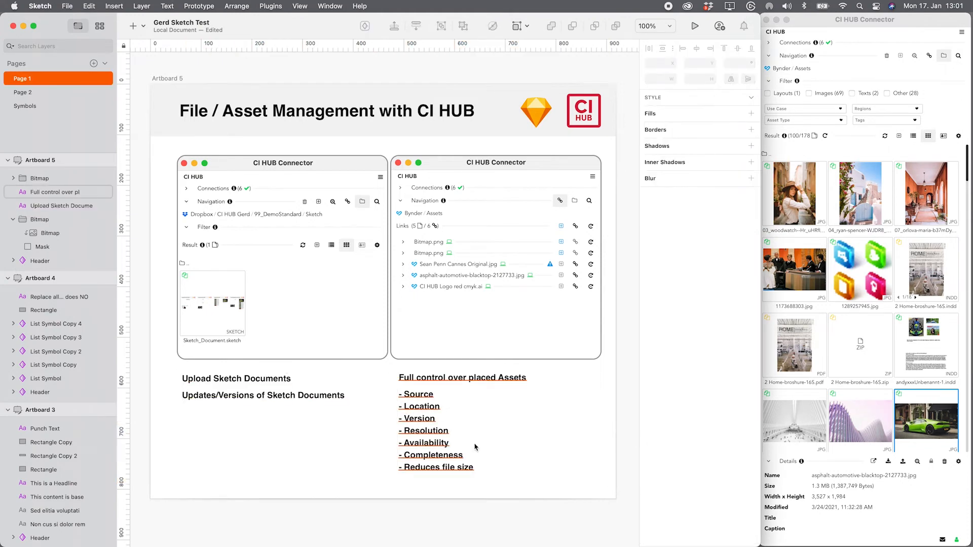
Inspect the link details of Sean Penn Cannes Original.jpg, including its location and rendition, and return to Bynder's Assets folder.
left_click(931, 55)
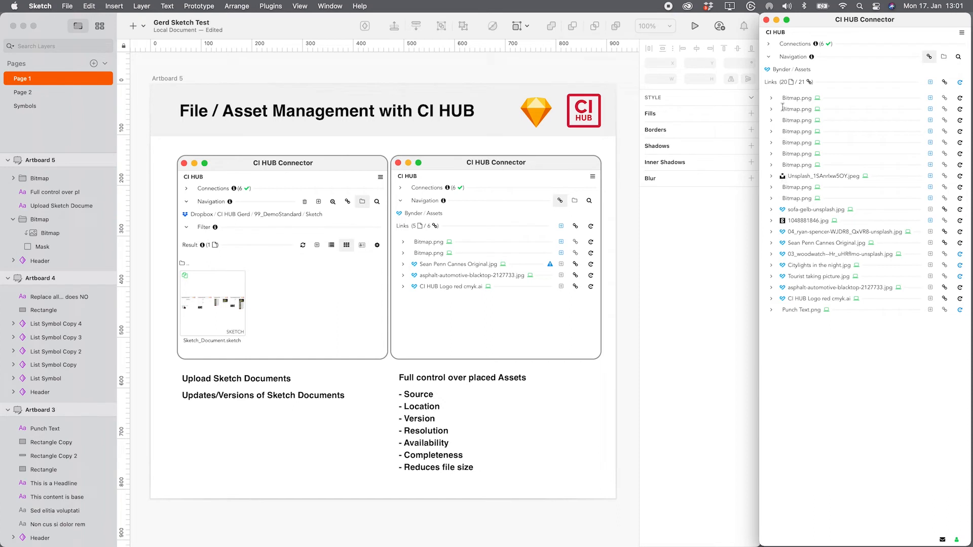
left_click(771, 244)
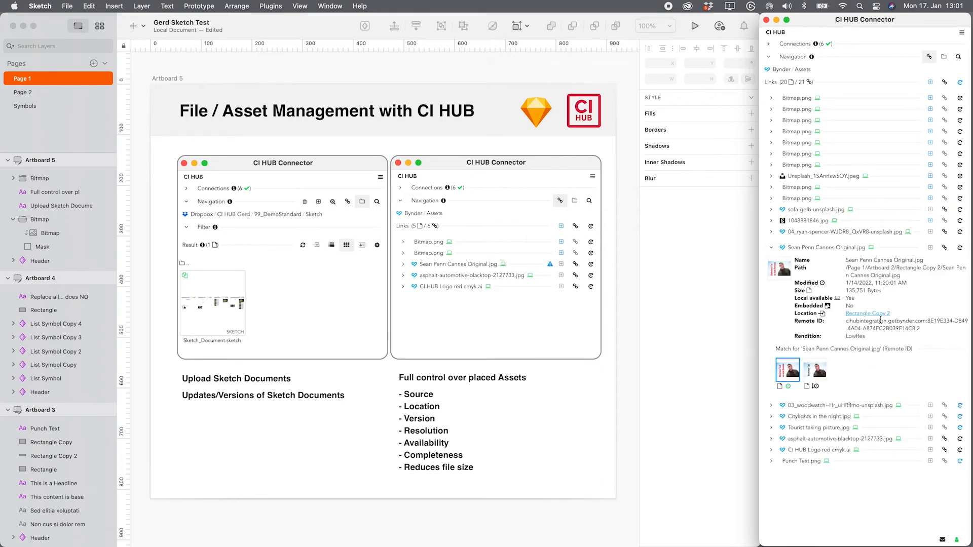
left_click(857, 314)
mouse_move(817, 374)
left_click_drag(866, 336, 822, 338)
mouse_move(817, 362)
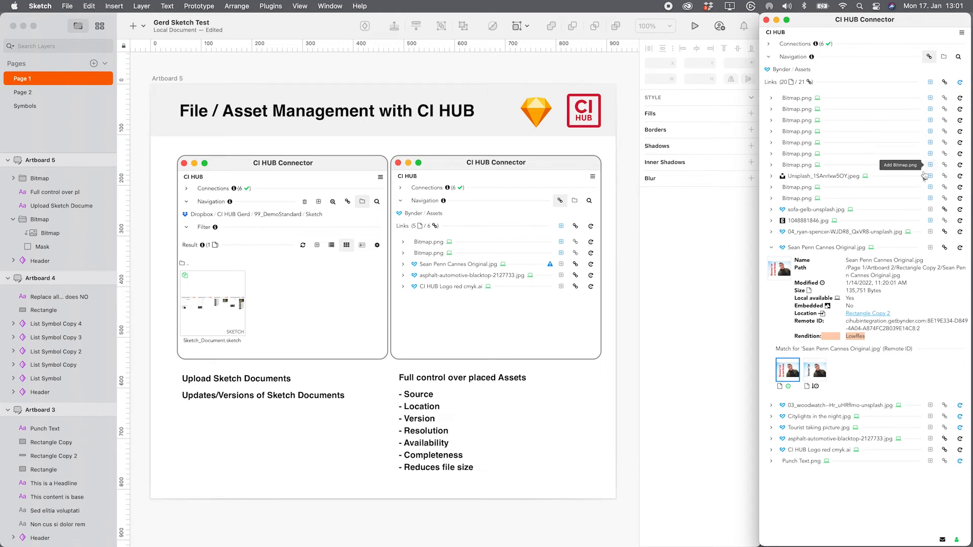
left_click(944, 57)
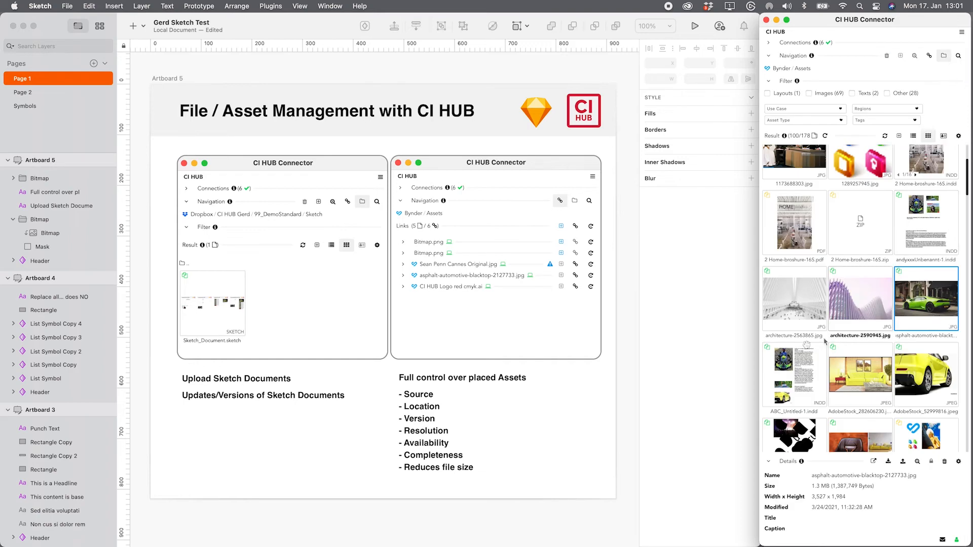
left_click(626, 295)
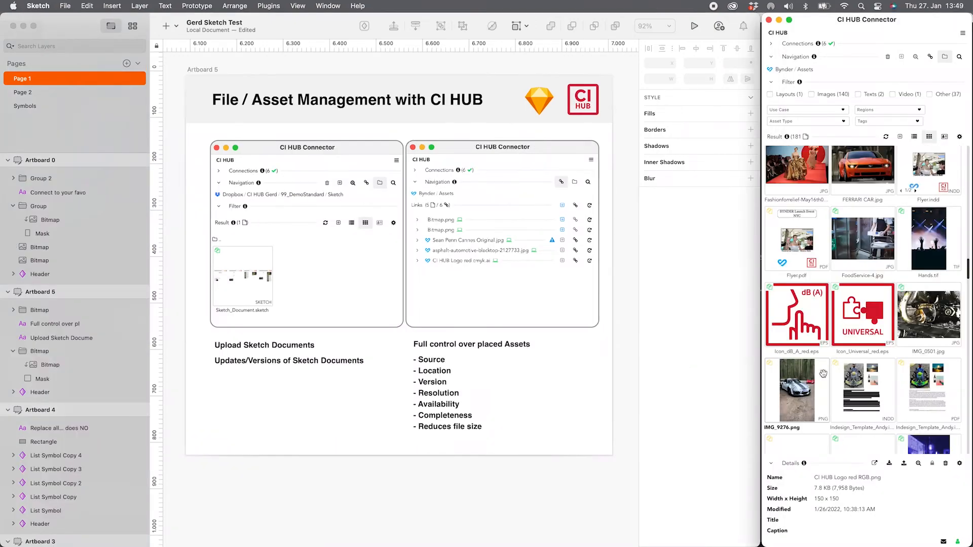
Switch the asset source from Bynder to Unsplash and browse the images in its Architecture topic.
scroll(841, 304, "up", 5)
scroll(841, 305, "up", 5)
left_click(784, 69)
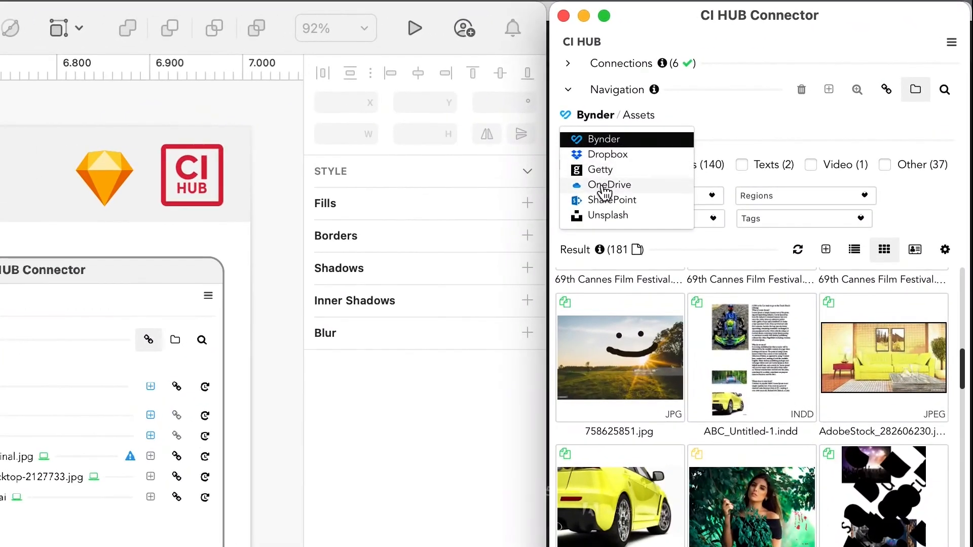
left_click(606, 215)
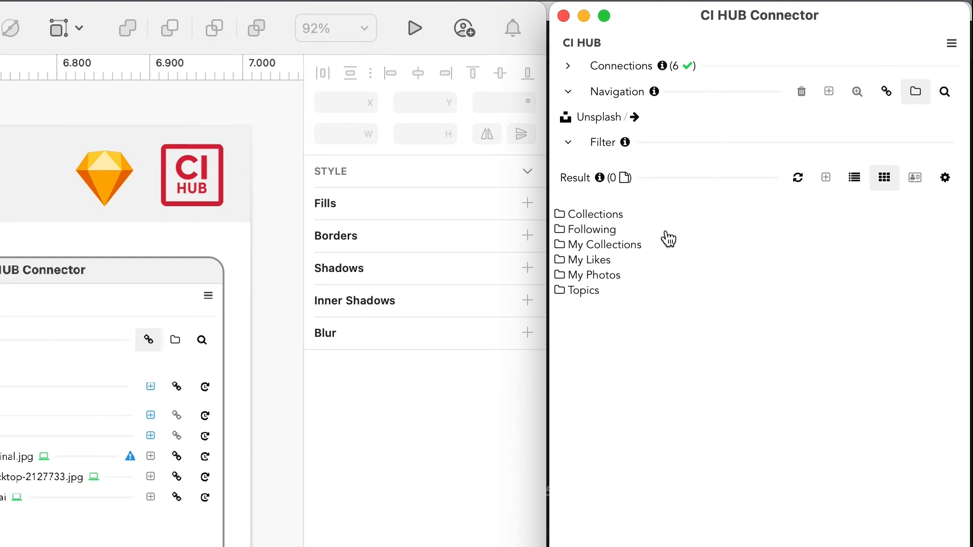
left_click(596, 294)
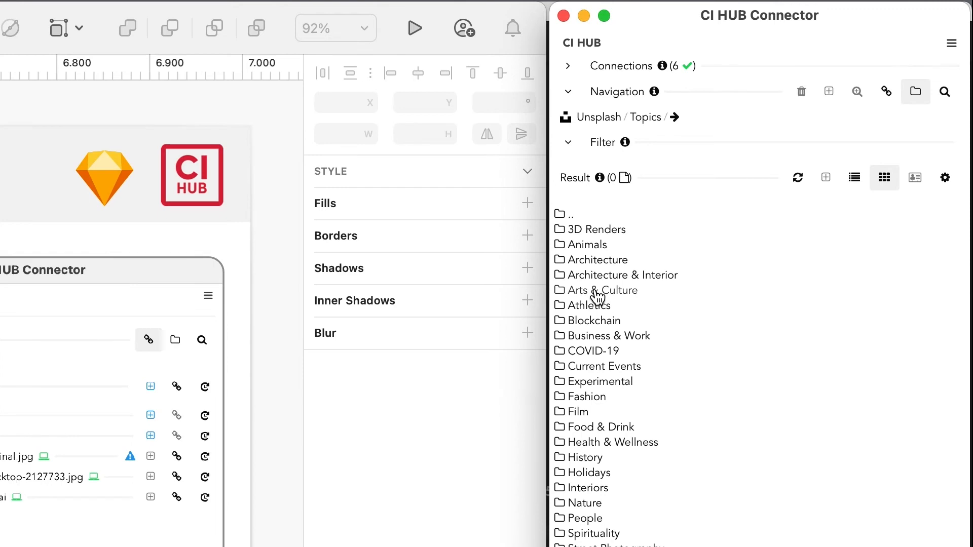
left_click(600, 259)
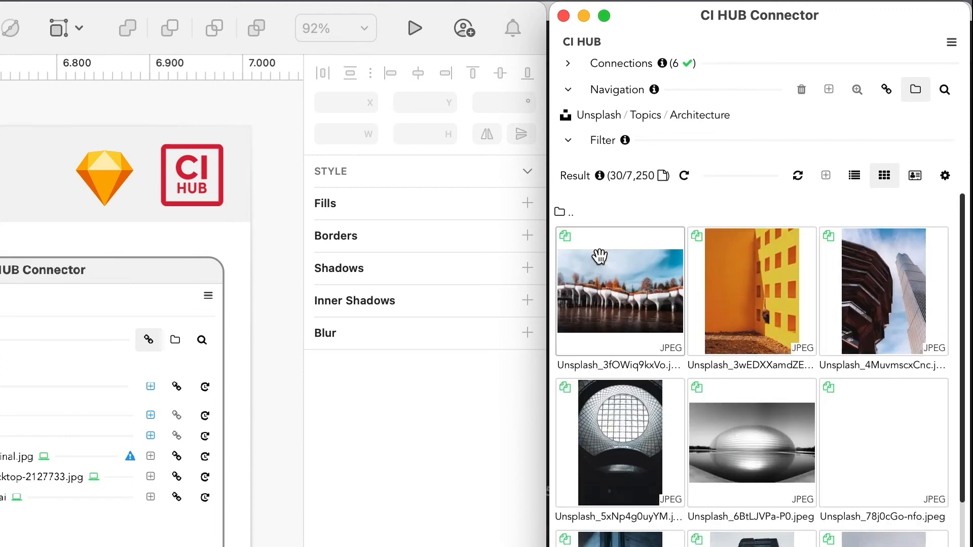
scroll(611, 310, "down", 3)
scroll(612, 310, "down", 10)
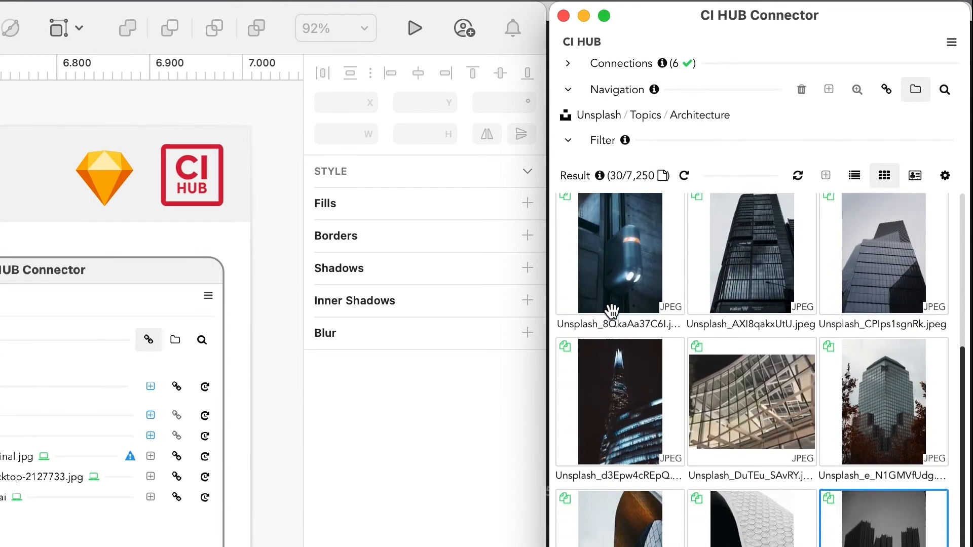
scroll(612, 311, "up", 15)
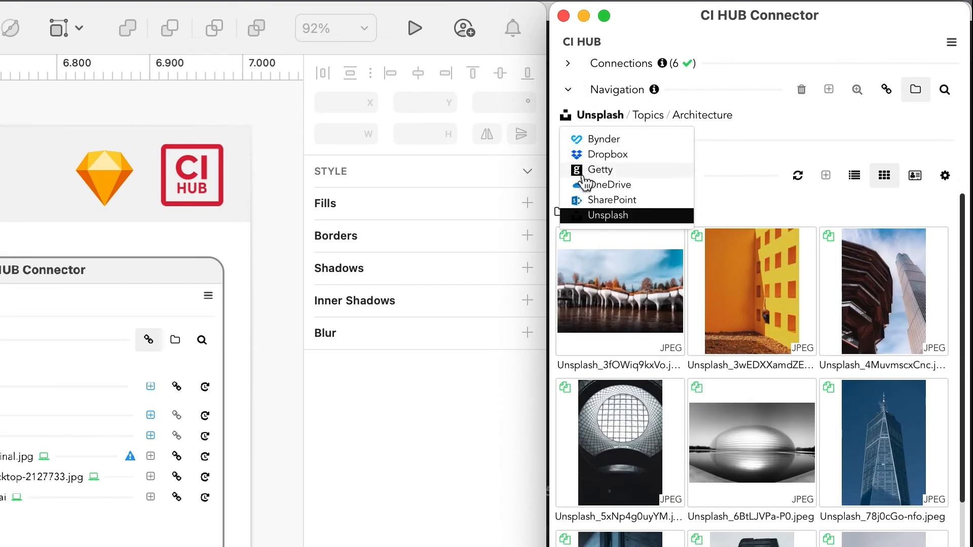
Add Unsplash_ggJAuA0IdnE.jpeg from Unsplash's Business & Work topic as the fill of the rectangle on Artboard 5.
left_click(579, 214)
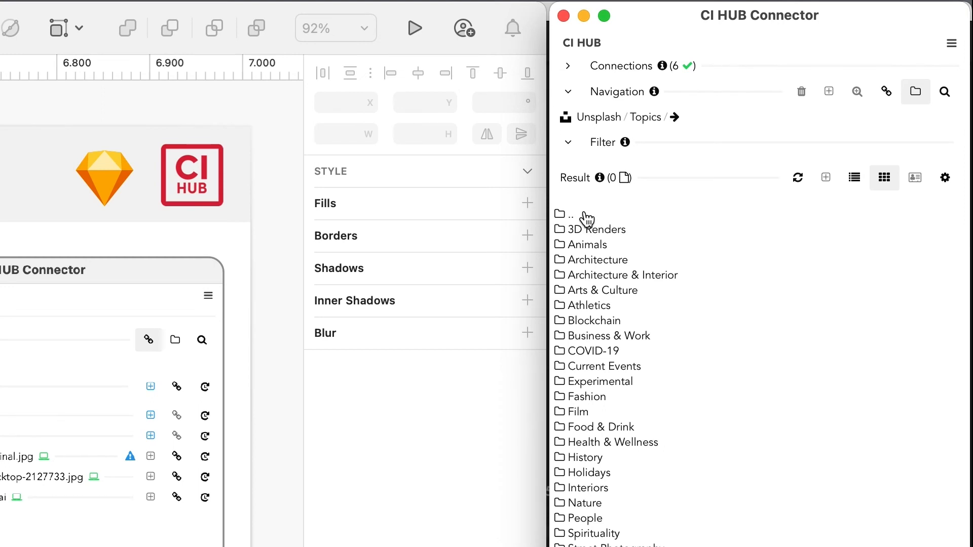
left_click(603, 335)
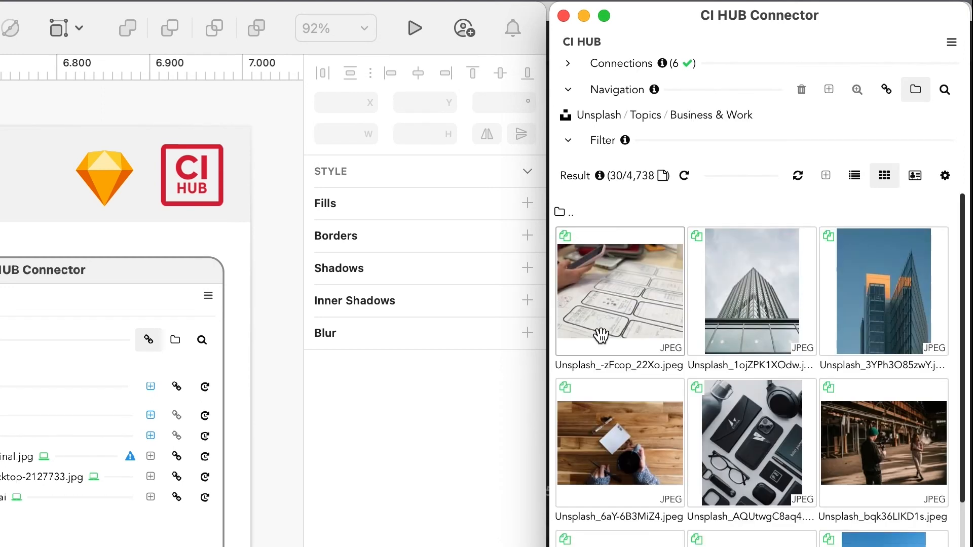
scroll(723, 344, "down", 6)
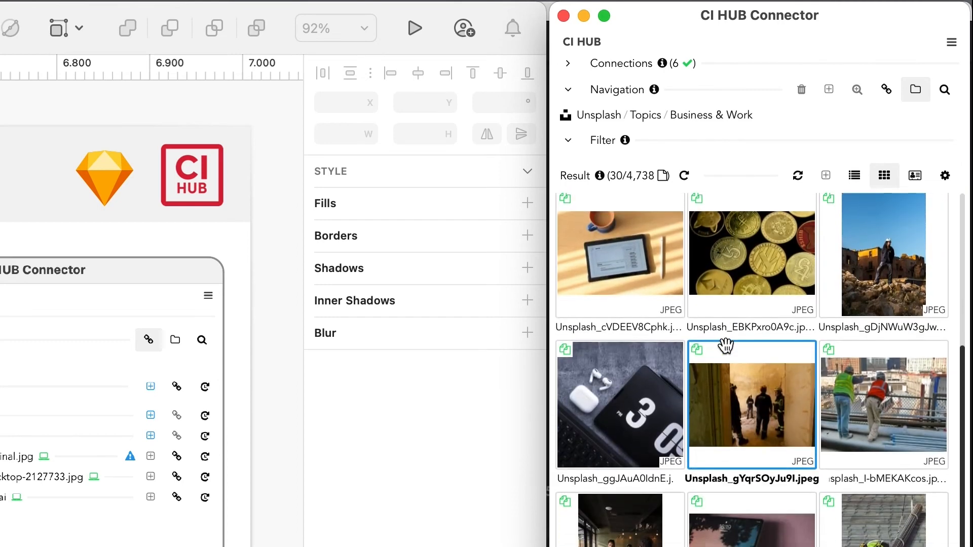
scroll(727, 343, "down", 3)
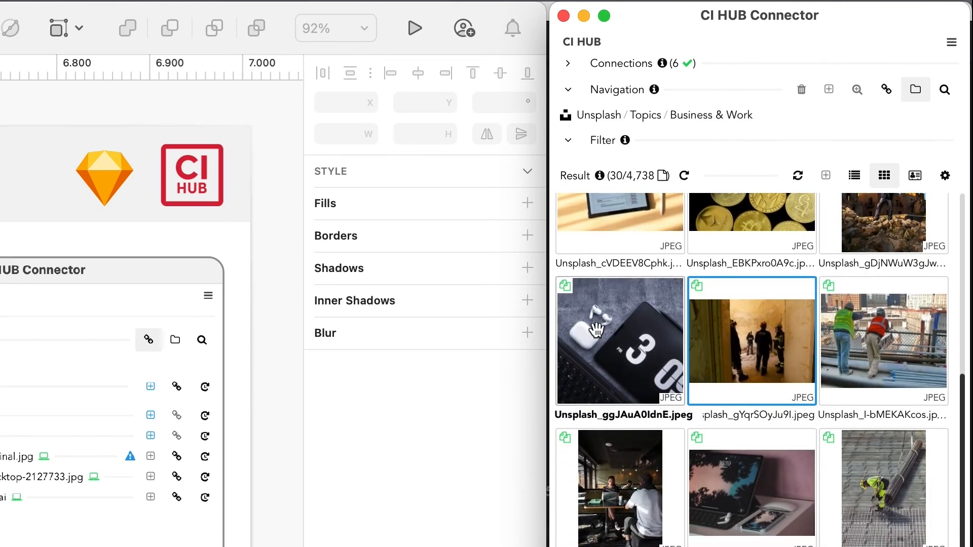
scroll(604, 344, "down", 1)
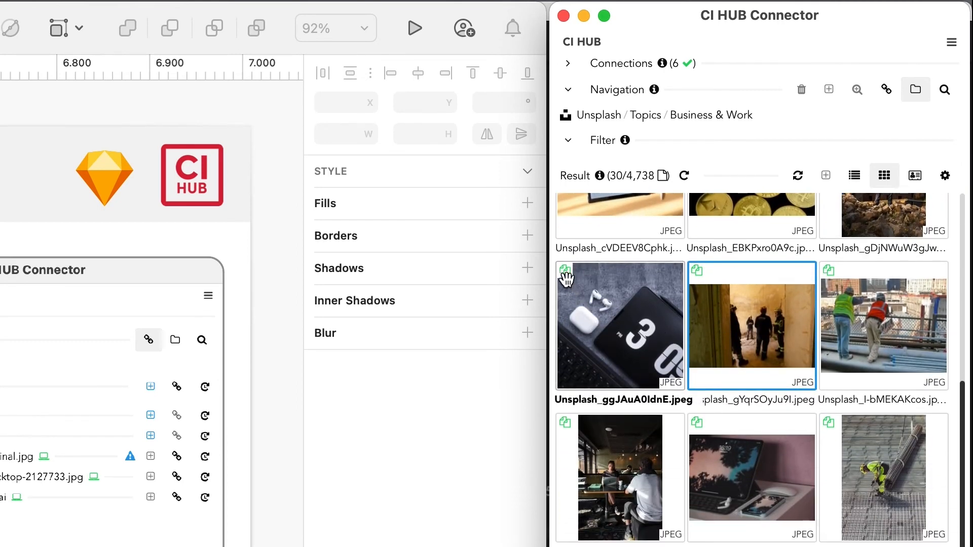
mouse_move(567, 278)
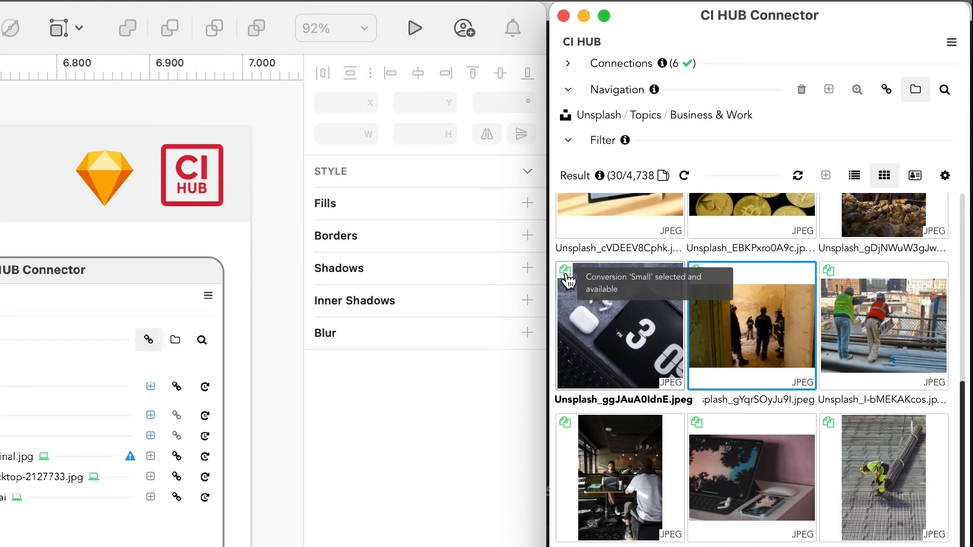
left_click(598, 320)
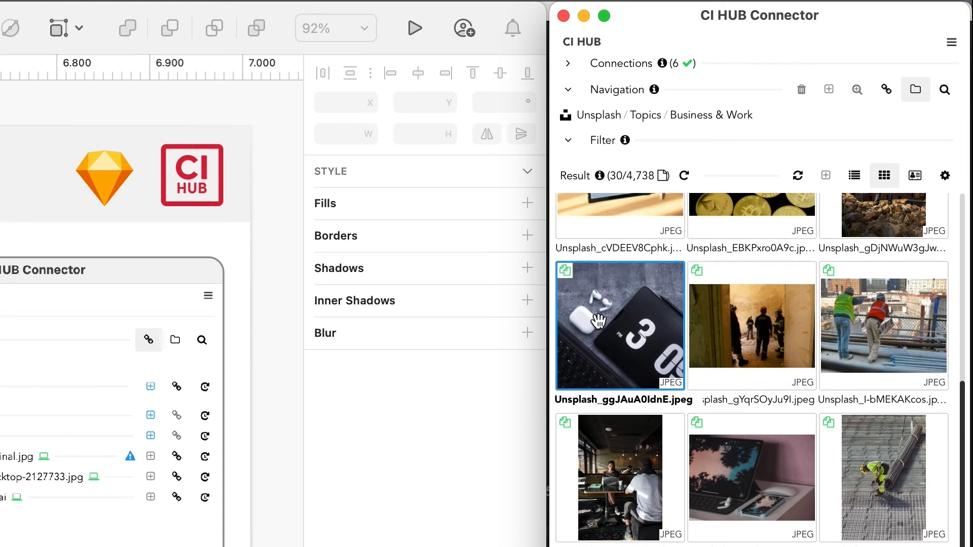
right_click(622, 309)
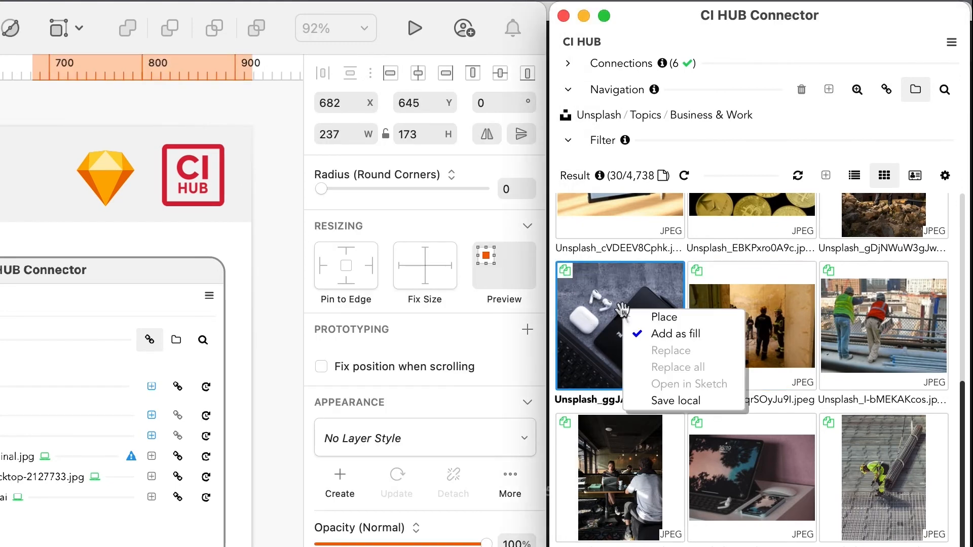
left_click(652, 333)
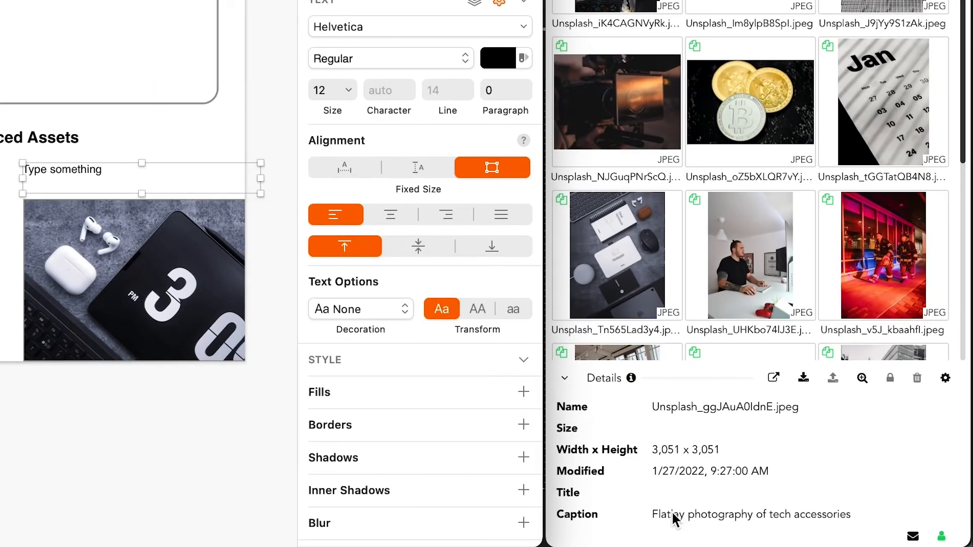
Replace the placeholder text above the filled rectangle with the image's caption metadata, and narrow and lower the text box to fit.
left_click(825, 530)
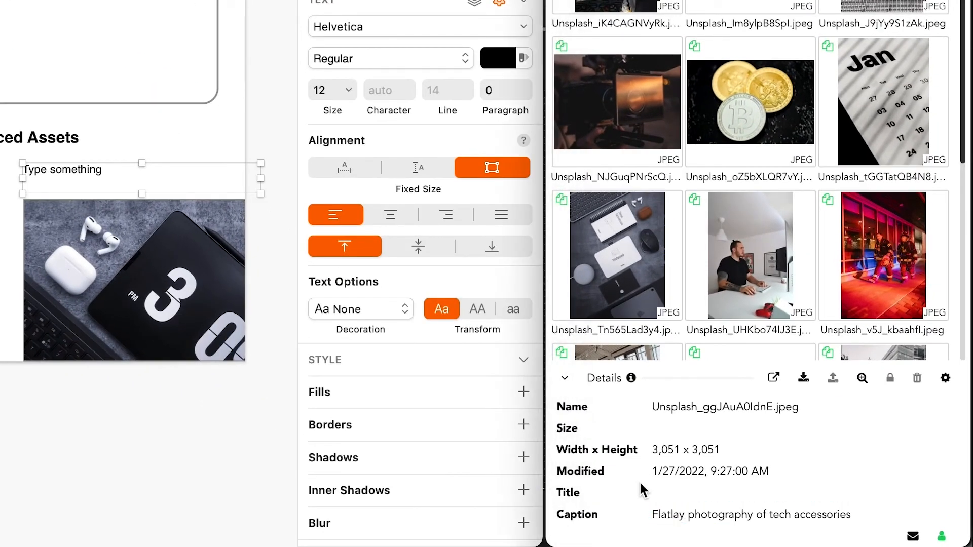
left_click_drag(668, 517, 448, 409)
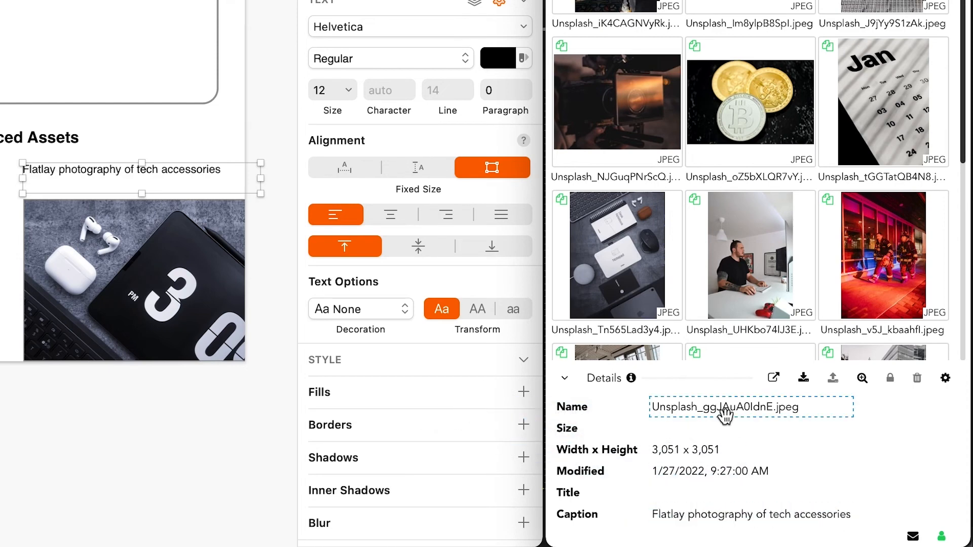
left_click_drag(260, 192, 238, 189)
left_click_drag(122, 170, 122, 179)
left_click(269, 266)
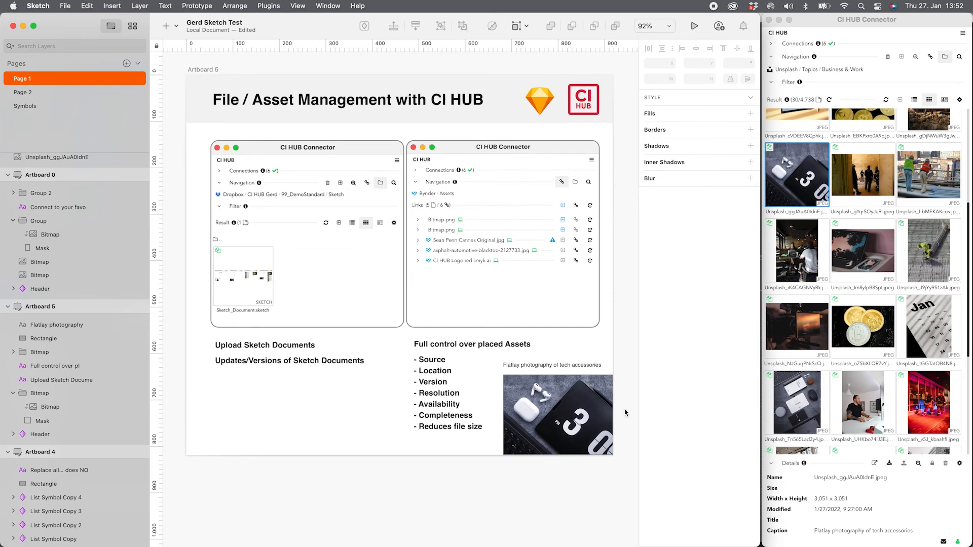
Search Unsplash for "Computer desk" images.
left_click(959, 59)
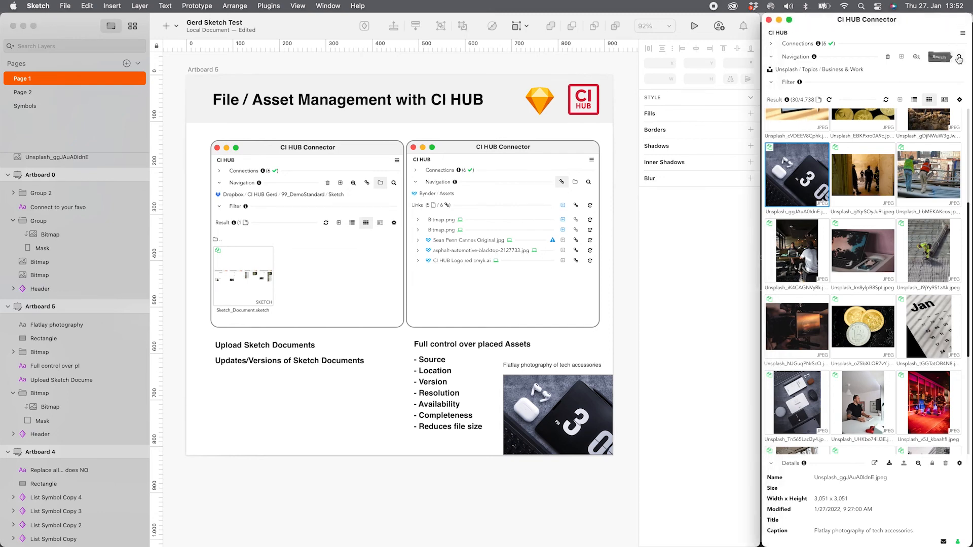
left_click(959, 60)
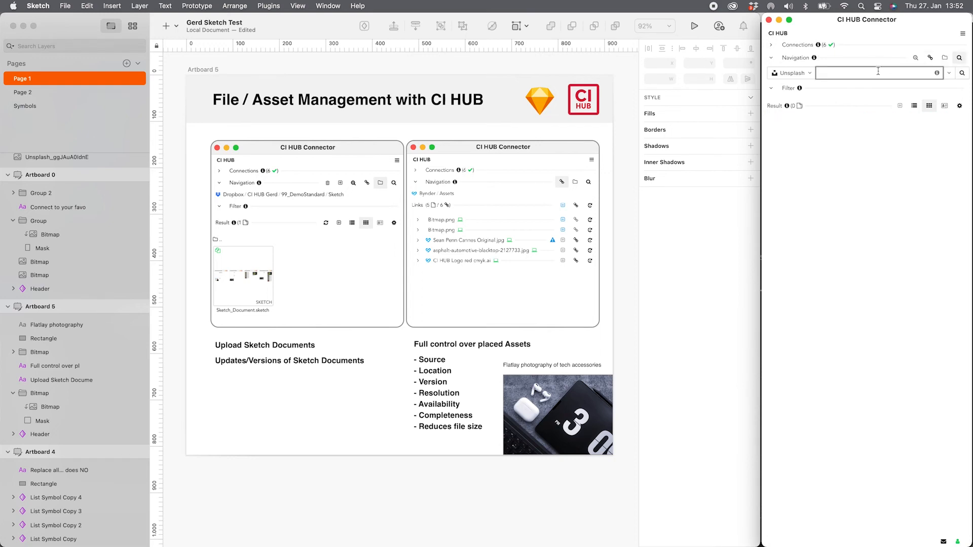
type("computer desk")
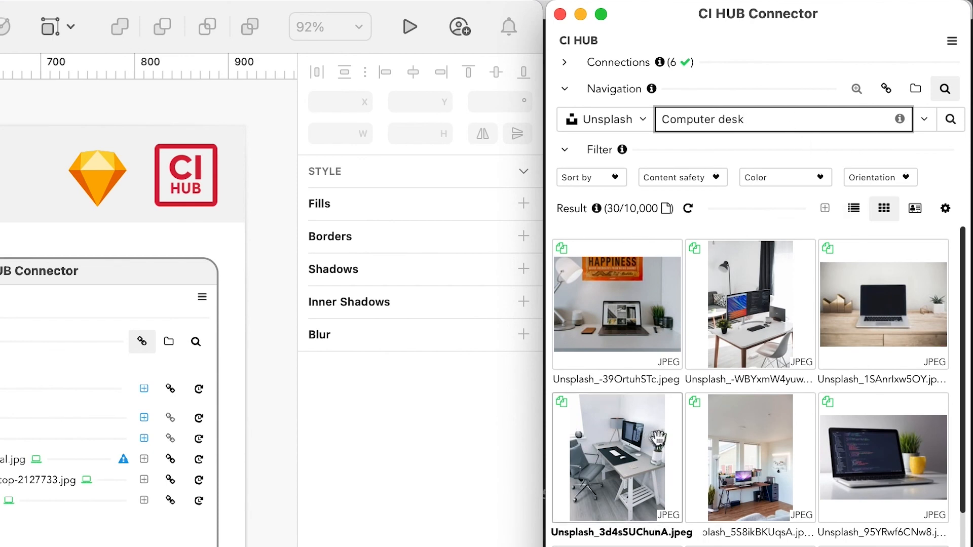
Compare the search results in list, tile and detail view, and return to tile view.
left_click(854, 209)
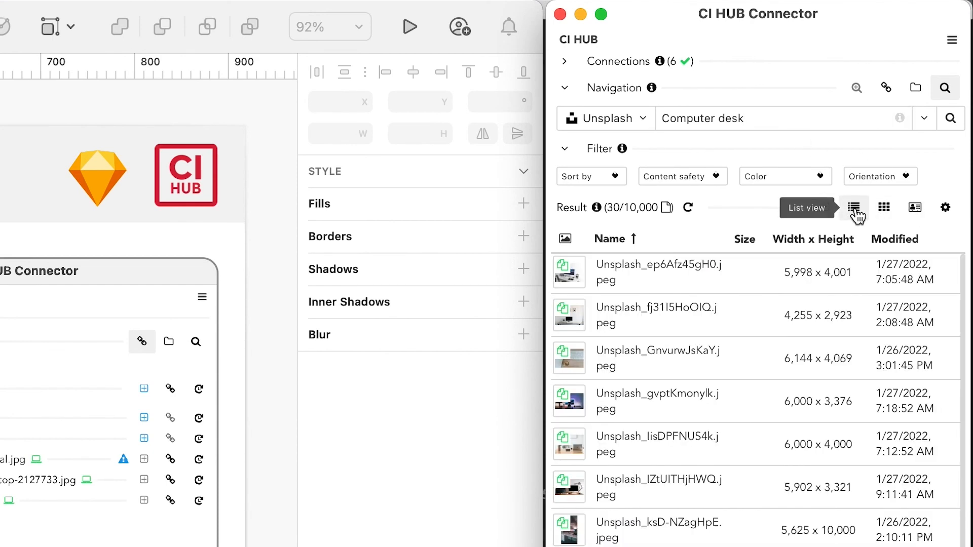
left_click(885, 208)
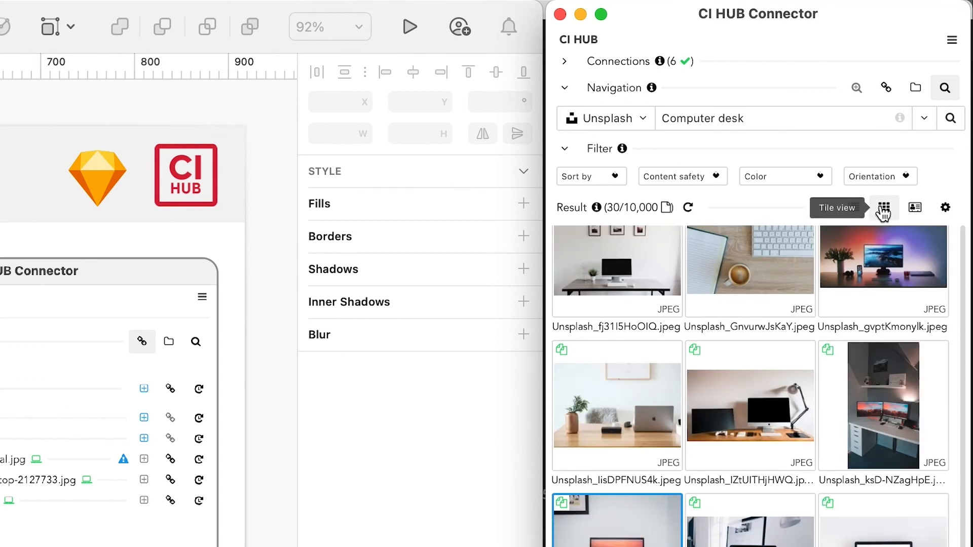
left_click(914, 211)
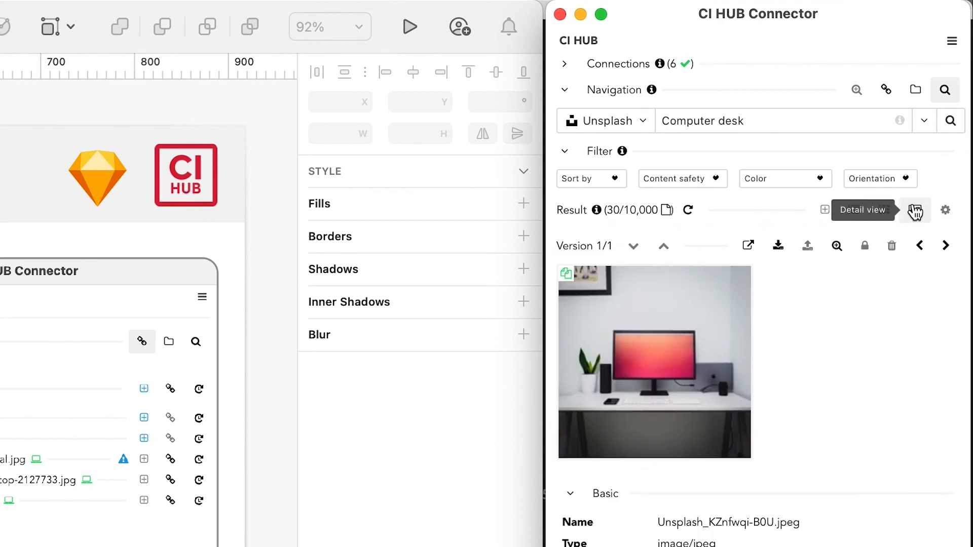
left_click(882, 212)
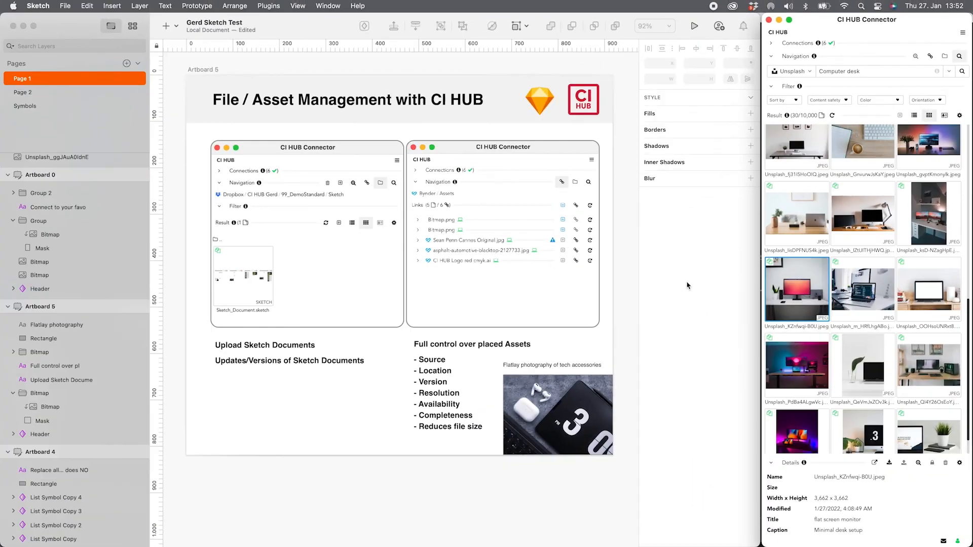
left_click(687, 285)
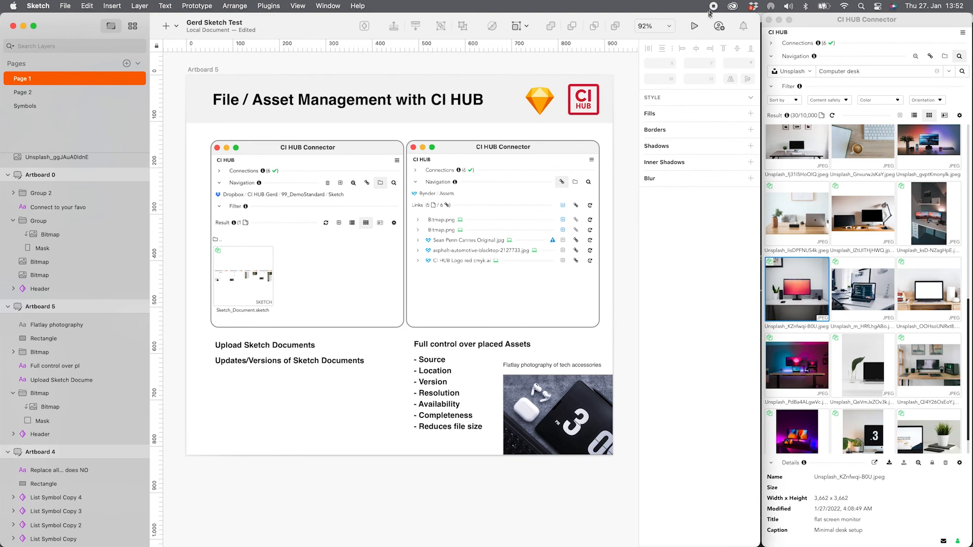